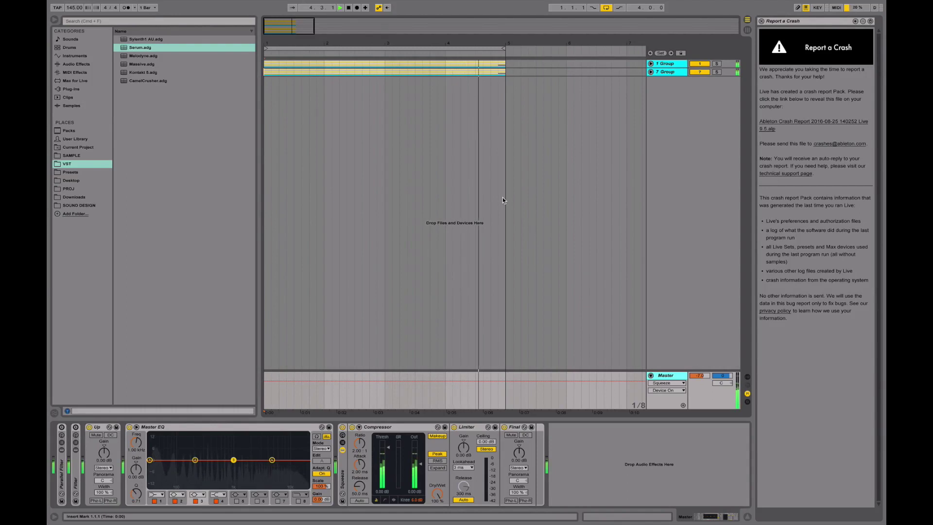
# - Stop playback and inspect the tracks inside the first group before folding it again
pyautogui.press('space')
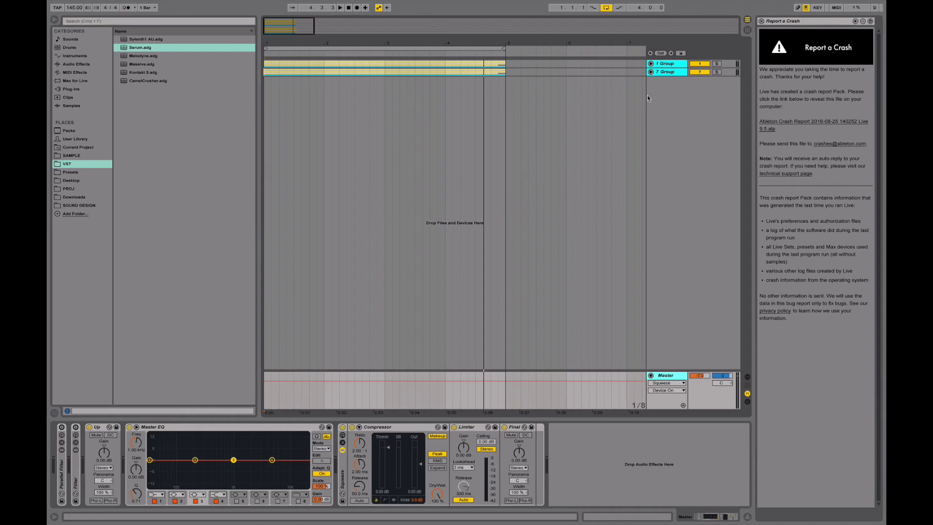
pyautogui.click(650, 63)
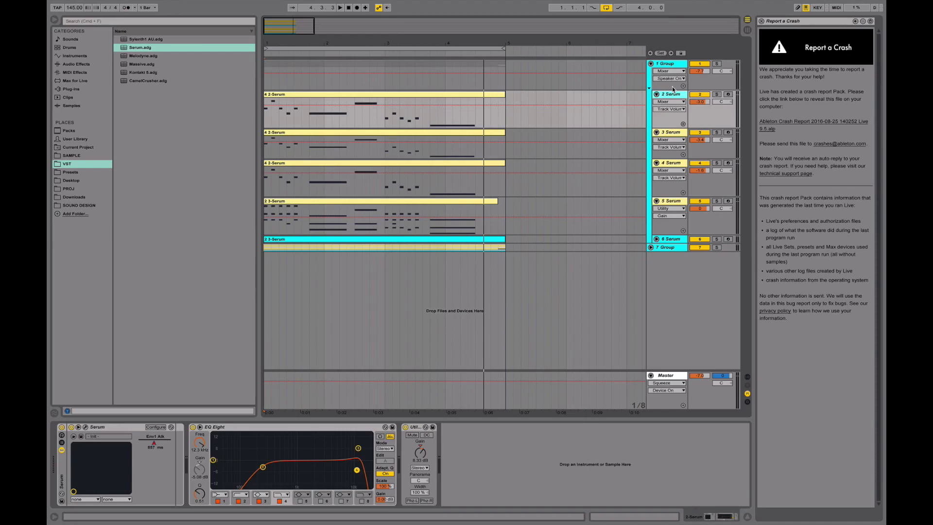
pyautogui.click(651, 64)
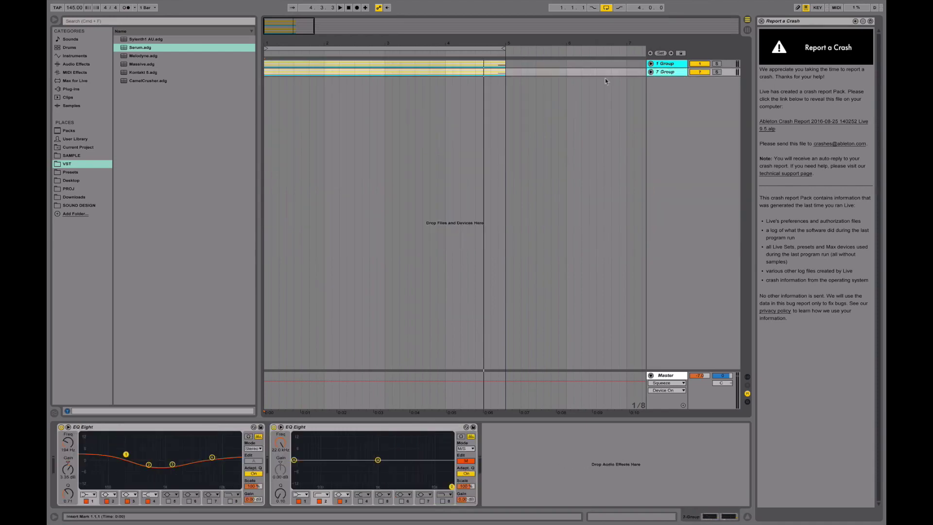
pyautogui.click(505, 73)
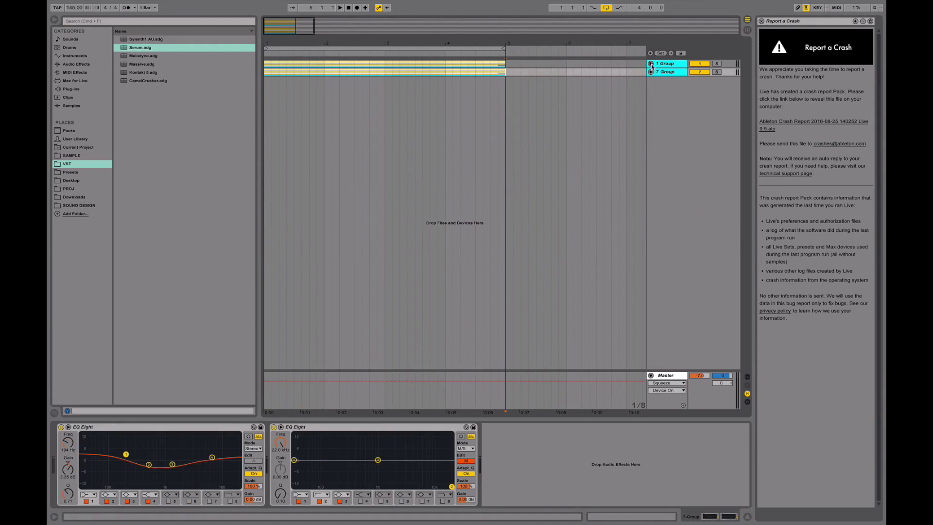
# - Insert a new MIDI track below the existing groups and load the Serum.adg preset from the VST folder onto it
pyautogui.click(651, 64)
pyautogui.rightClick(659, 276)
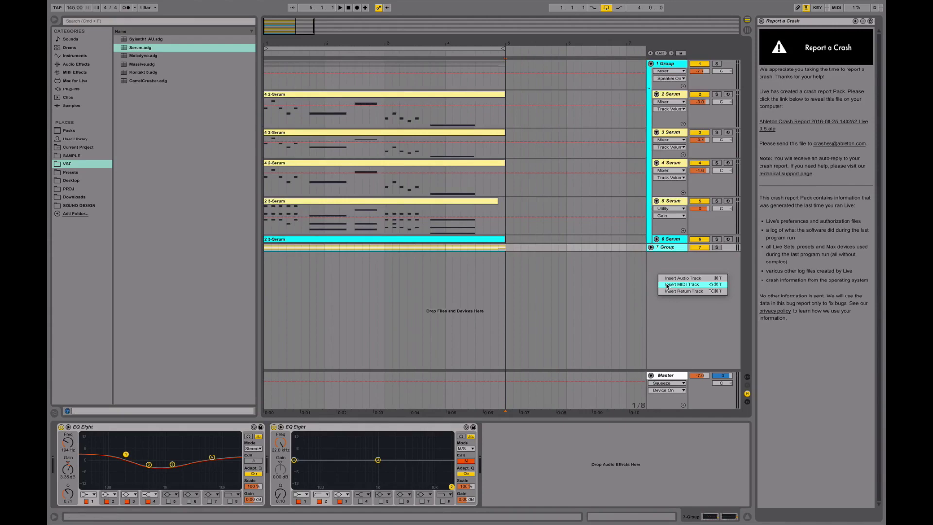
pyautogui.click(681, 284)
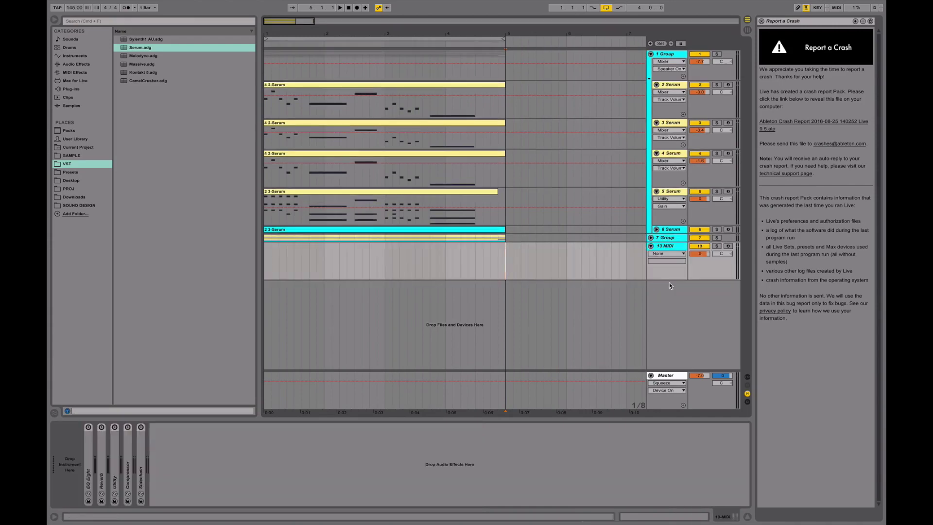
pyautogui.doubleClick(129, 48)
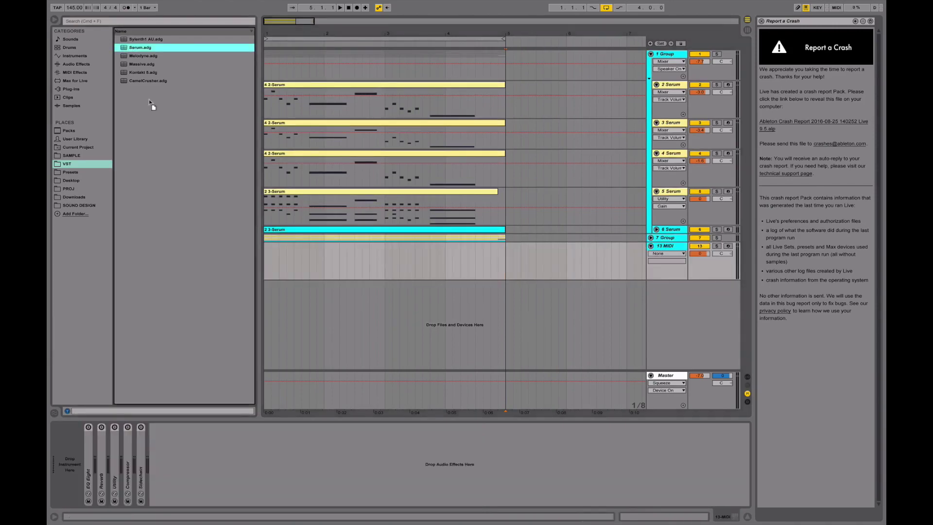
pyautogui.moveTo(438, 250); pyautogui.dragTo(435, 292)
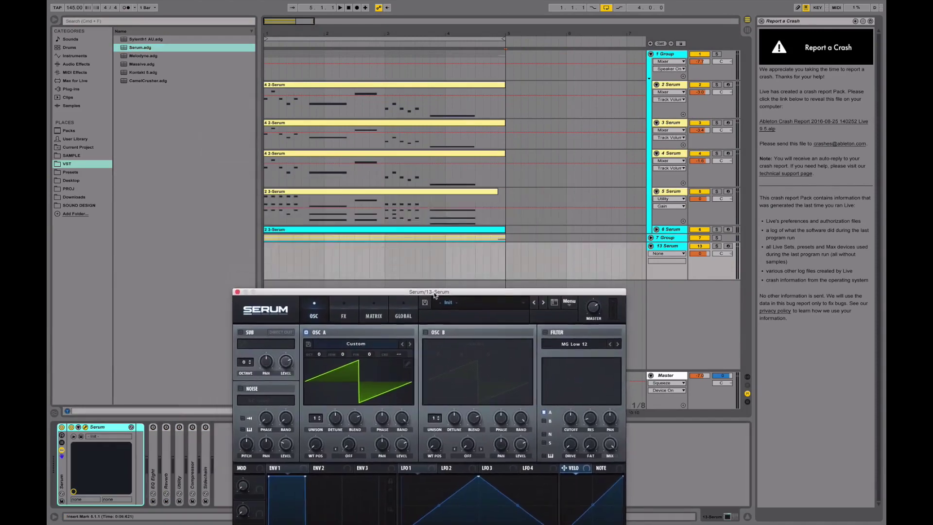
# - Examine the melody notes of the MIDI clip on the 2 Serum track
pyautogui.click(325, 100)
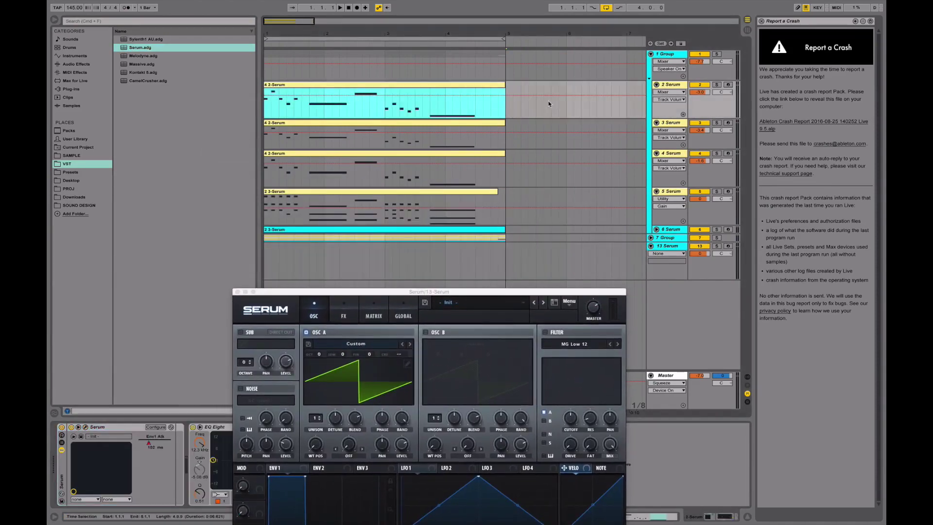
pyautogui.click(237, 292)
pyautogui.hotkey('shift', 'Tab')
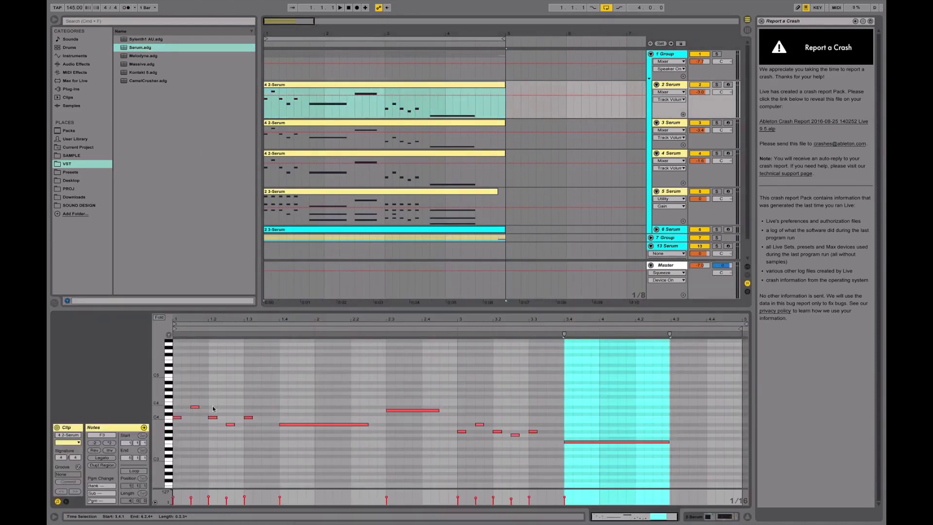
pyautogui.moveTo(156, 407); pyautogui.dragTo(173, 410)
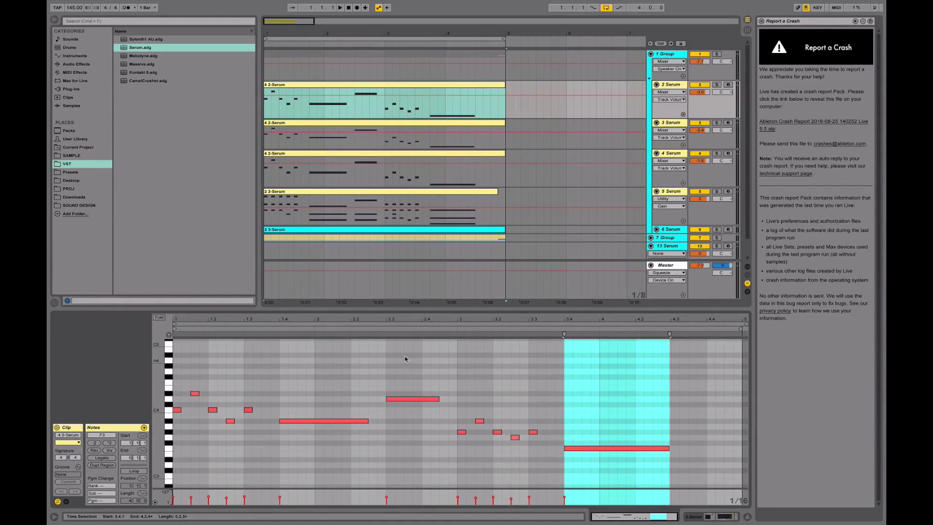
pyautogui.hotkey('shift', 'Tab')
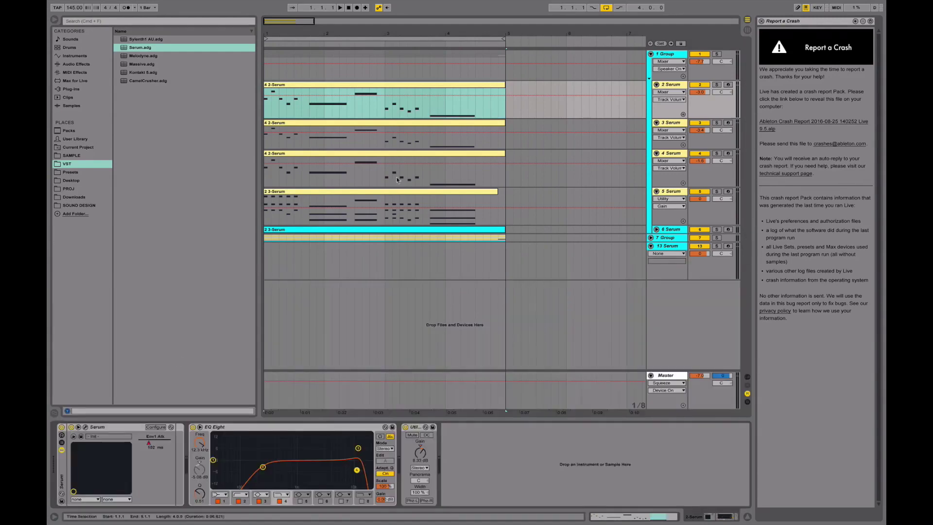
# - Copy the melody clip from the 2 Serum track to the start of the new 13 Serum track
pyautogui.click(339, 73)
pyautogui.click(339, 85)
pyautogui.hotkey('ctrl', 'c')
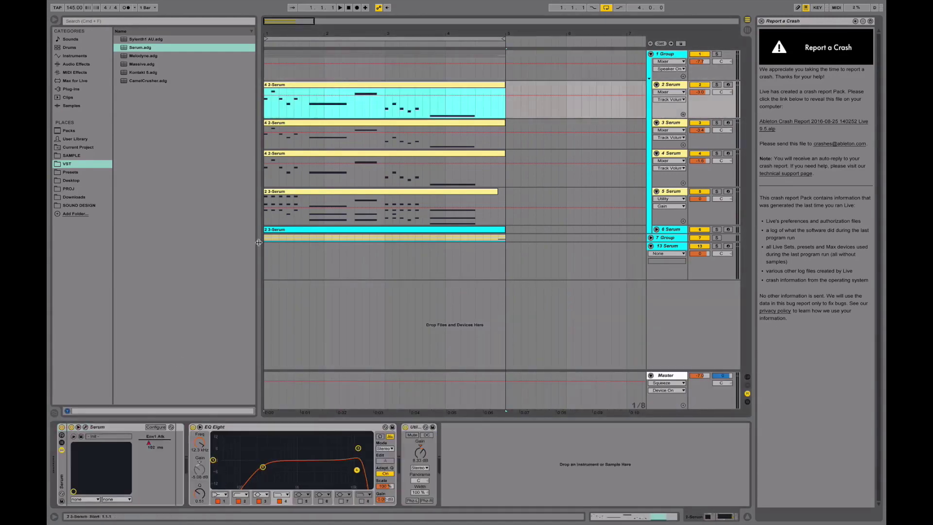
pyautogui.click(266, 258)
pyautogui.hotkey('ctrl', 'v')
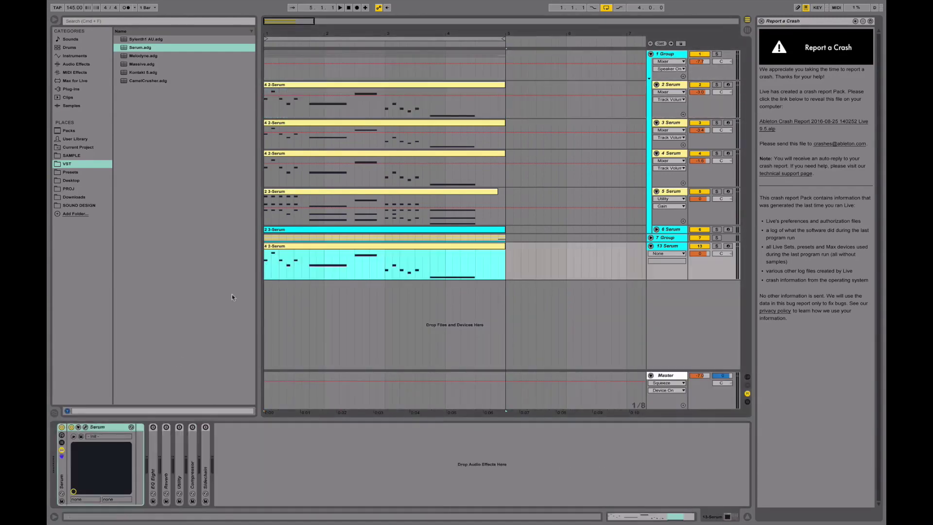
# - Solo the 13 Serum track with its Serum editor open and play the clip to hear the initial patch
pyautogui.click(86, 428)
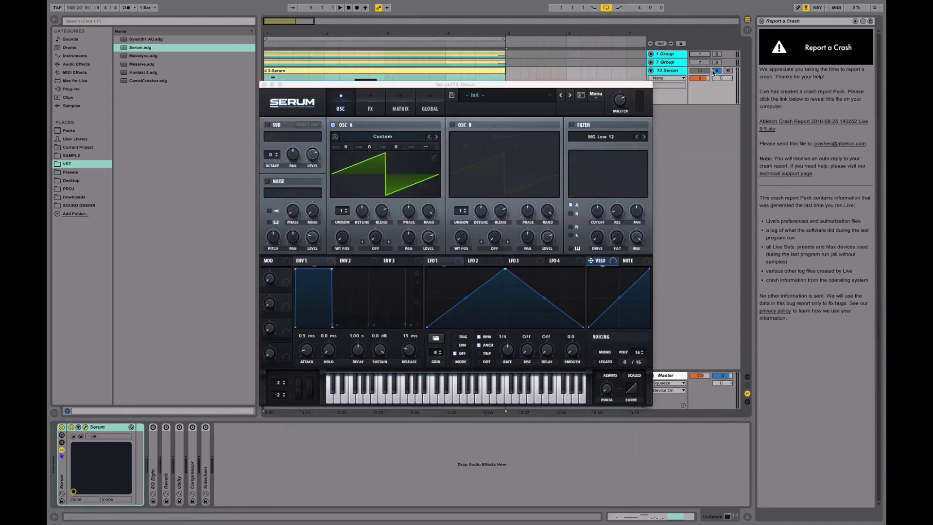
pyautogui.click(715, 71)
pyautogui.moveTo(406, 86); pyautogui.dragTo(435, 143)
pyautogui.click(285, 71)
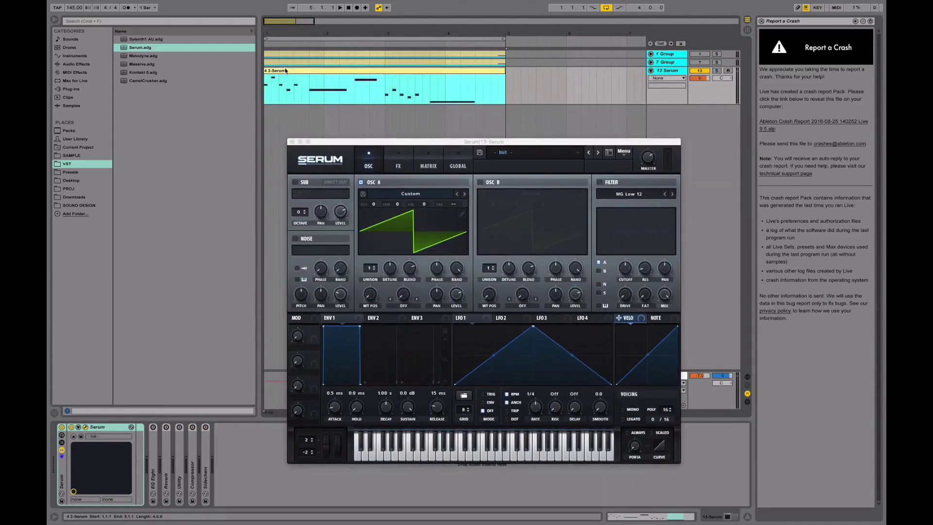
pyautogui.press('space')
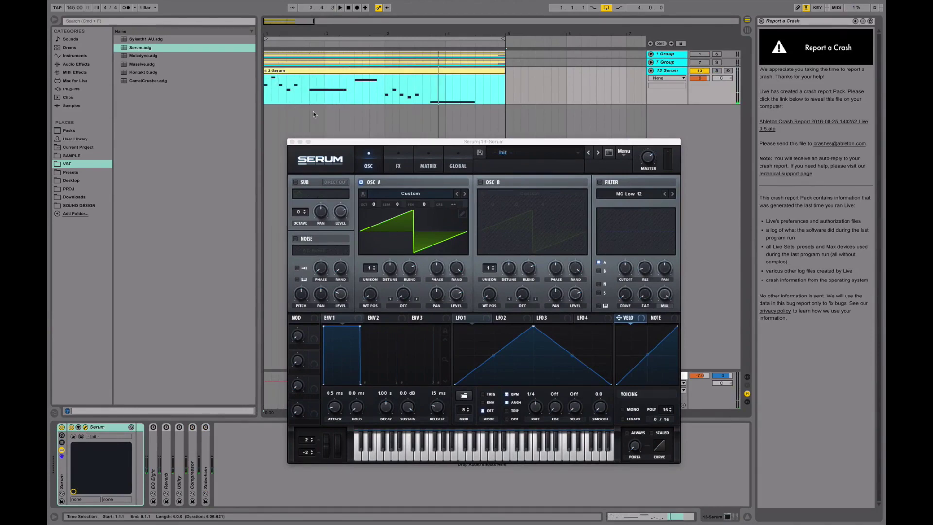
pyautogui.press('space')
# - Set oscillator A to 5 unison voices, adjust its detune, blend and level, and lower the track volume
pyautogui.moveTo(375, 268); pyautogui.dragTo(374, 258)
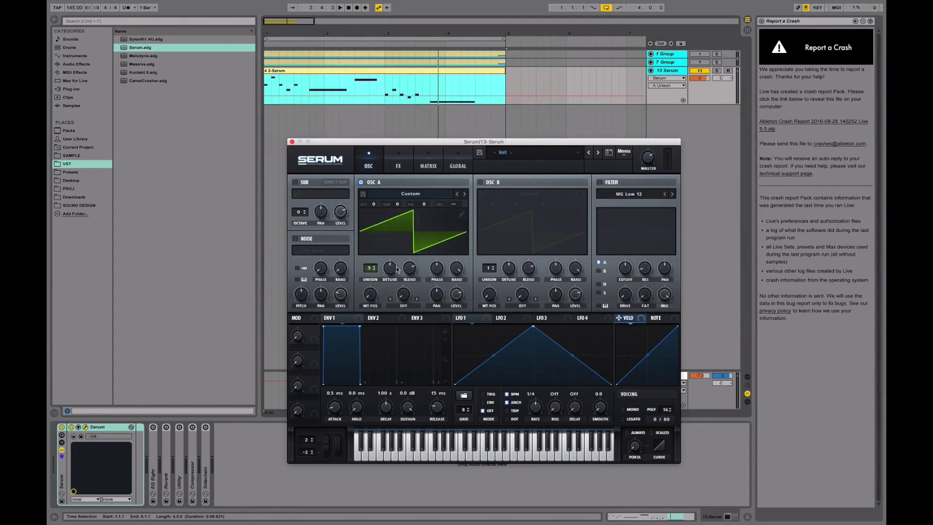
pyautogui.press('space')
pyautogui.moveTo(387, 272); pyautogui.dragTo(408, 303)
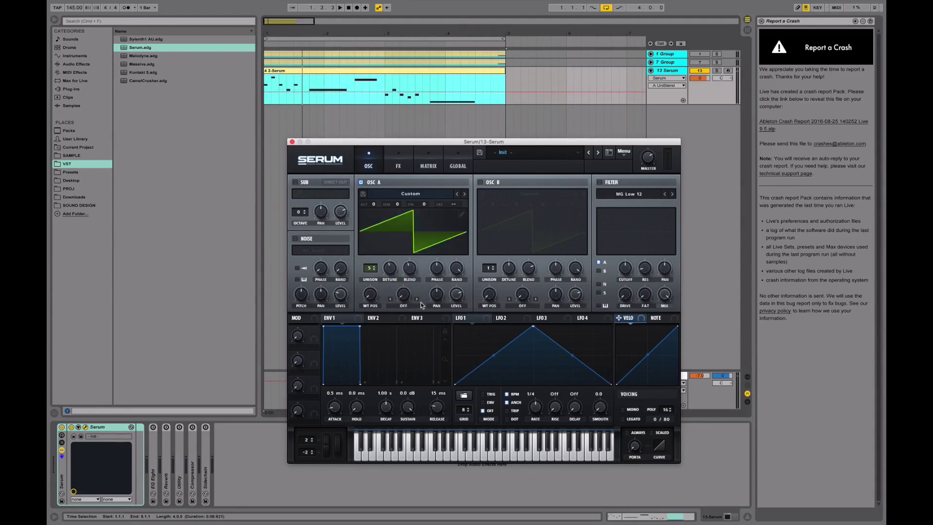
pyautogui.click(459, 298)
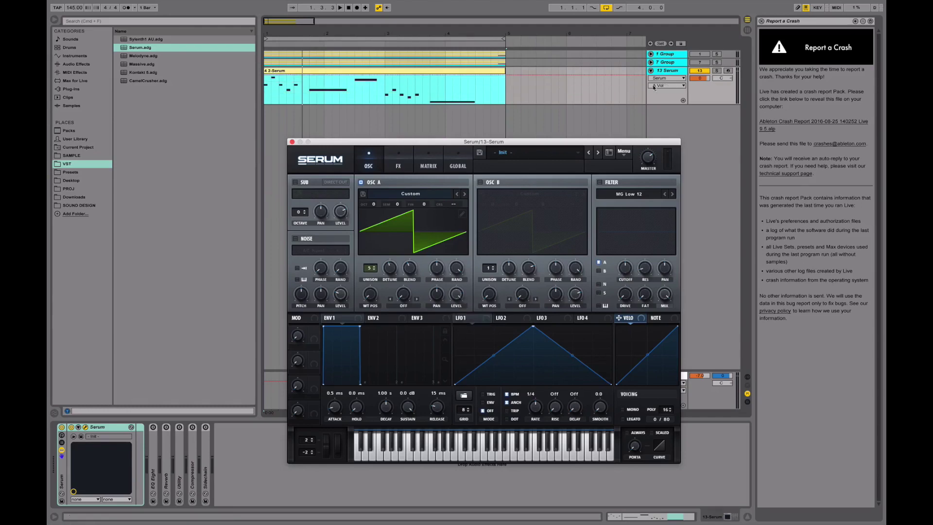
pyautogui.moveTo(700, 78); pyautogui.dragTo(700, 87)
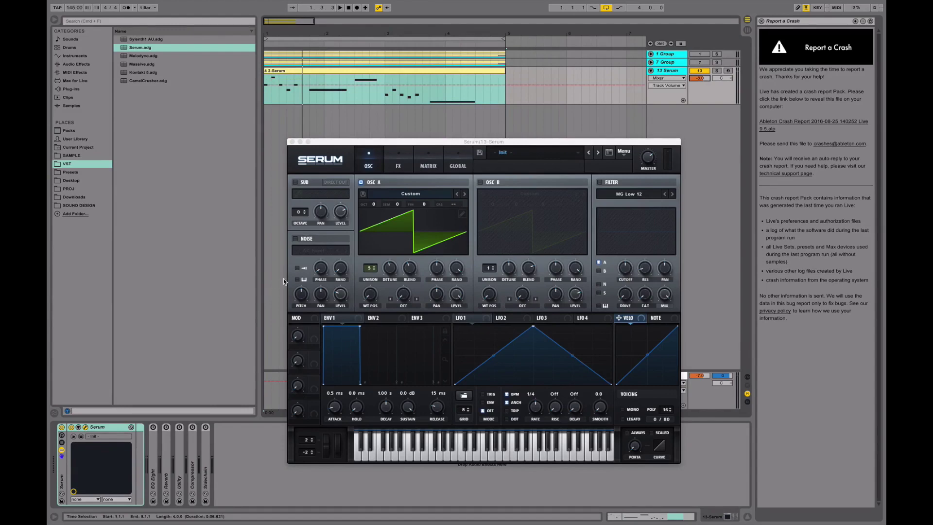
# - Enable oscillator B and load the analog wavetable DS Saw and Tri into it
pyautogui.click(480, 183)
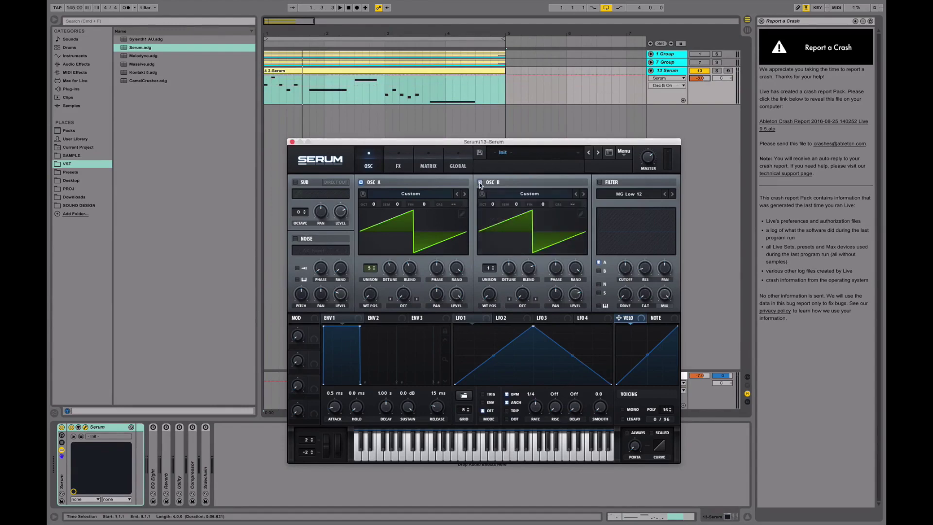
pyautogui.click(528, 195)
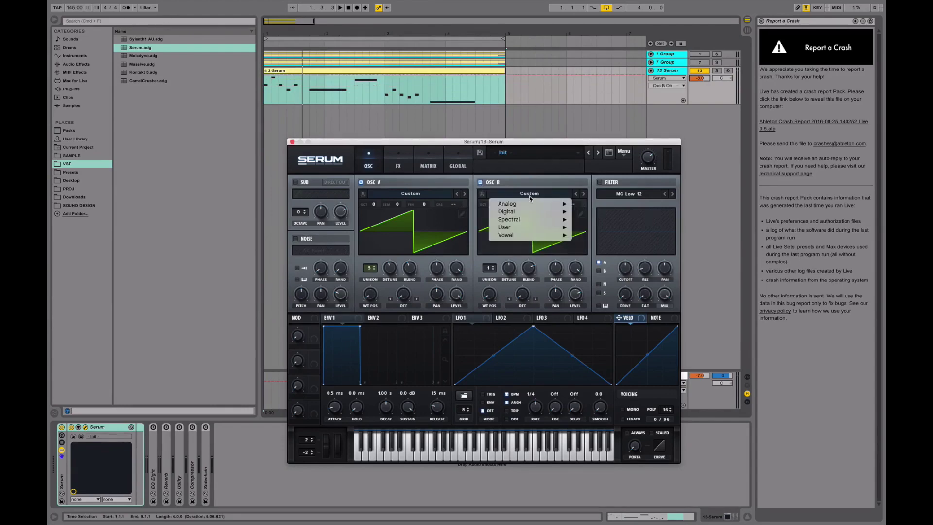
pyautogui.moveTo(527, 205)
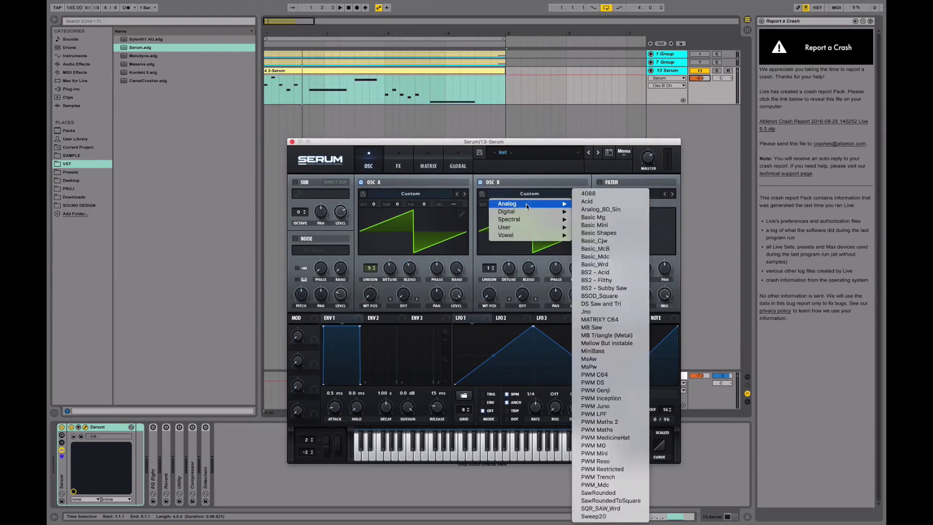
pyautogui.click(598, 304)
# - Set oscillator B to 5 unison voices, adjust its detune and blend, and play the clip to hear both oscillators
pyautogui.moveTo(490, 275); pyautogui.dragTo(492, 270)
pyautogui.click(492, 268)
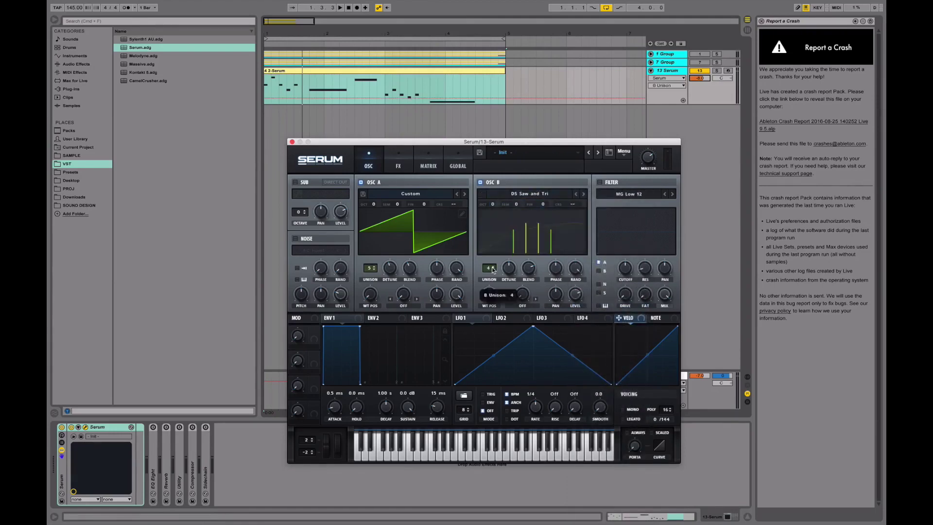
pyautogui.click(493, 267)
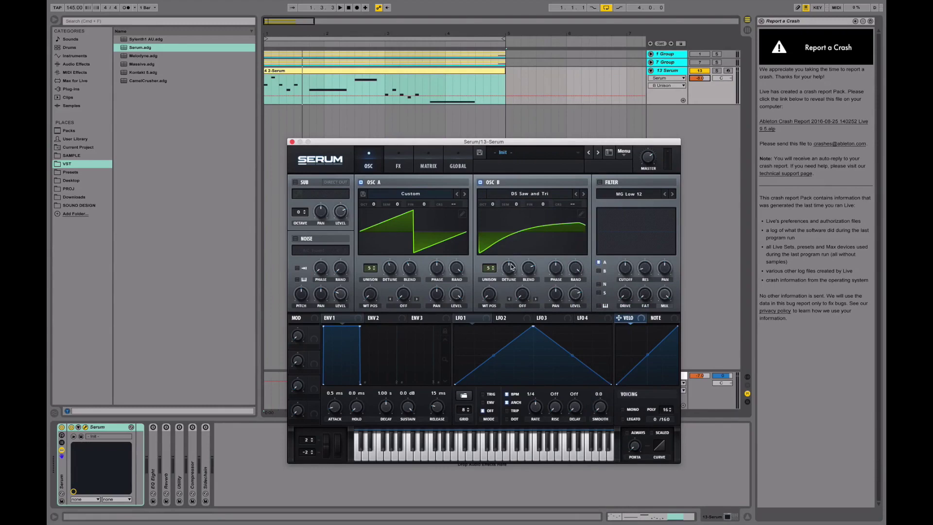
pyautogui.moveTo(511, 266); pyautogui.dragTo(528, 298)
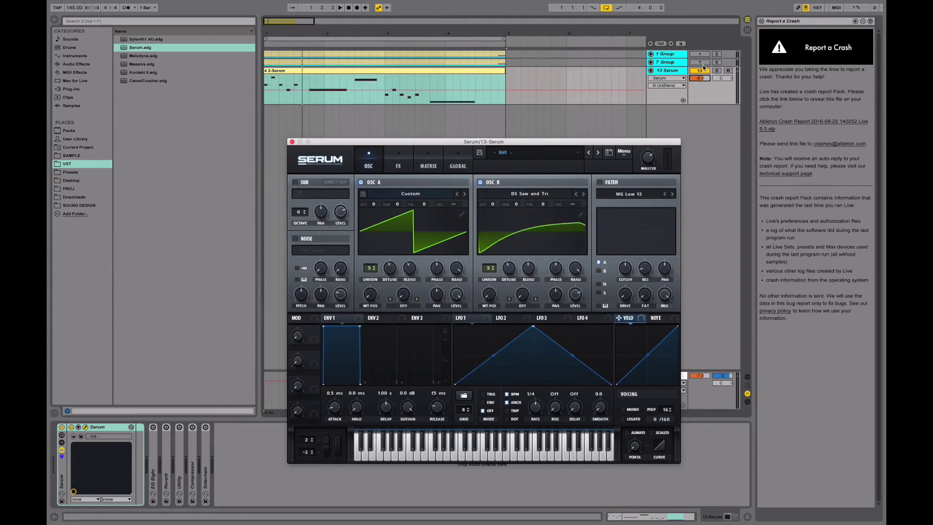
pyautogui.press('space')
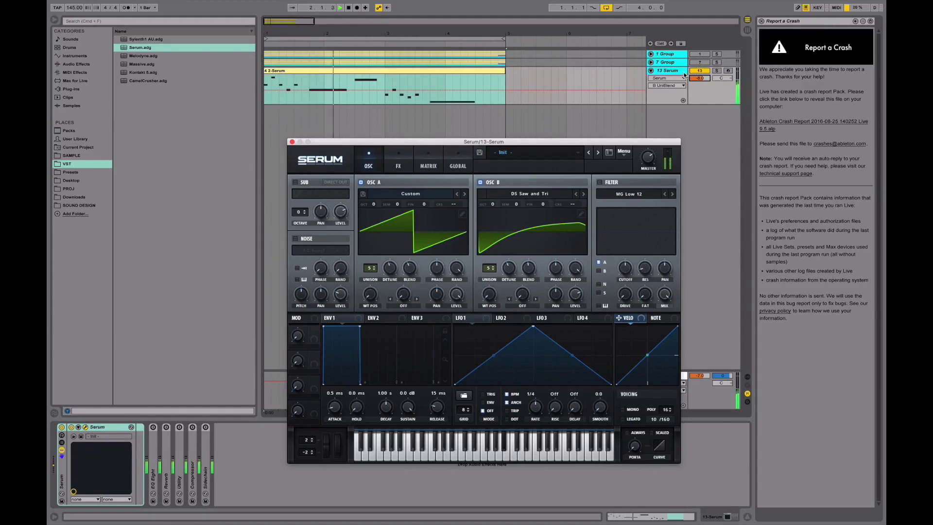
pyautogui.press('space')
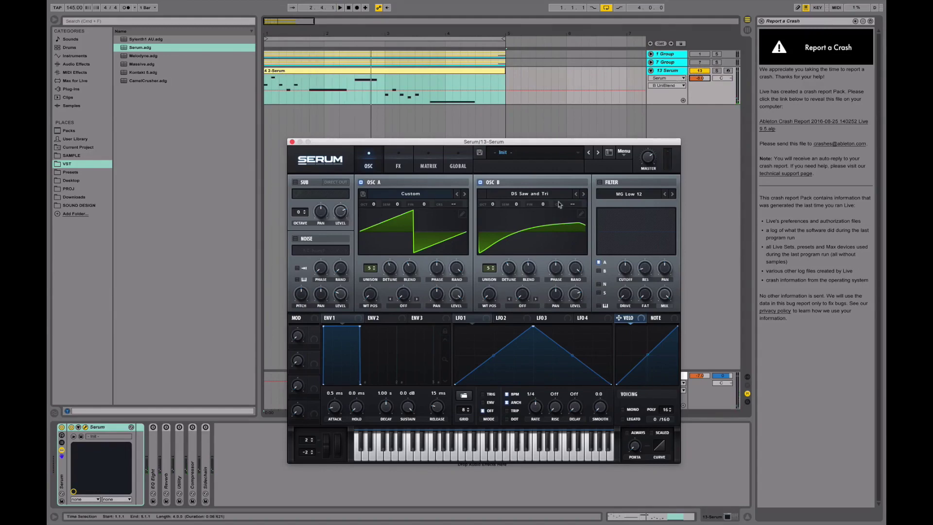
# - Try running oscillators A and B through the MG Low 12 filter with an adjusted cutoff while auditioning the clip
pyautogui.click(599, 182)
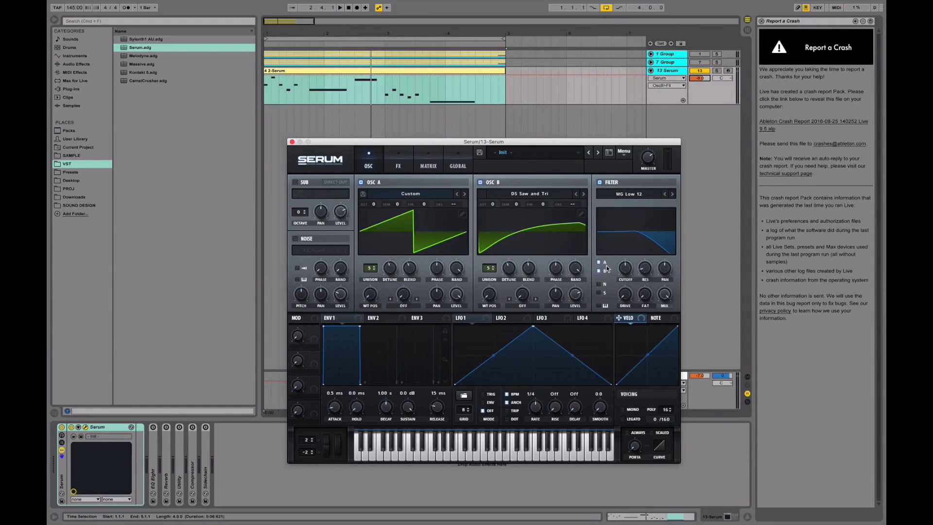
pyautogui.click(624, 269)
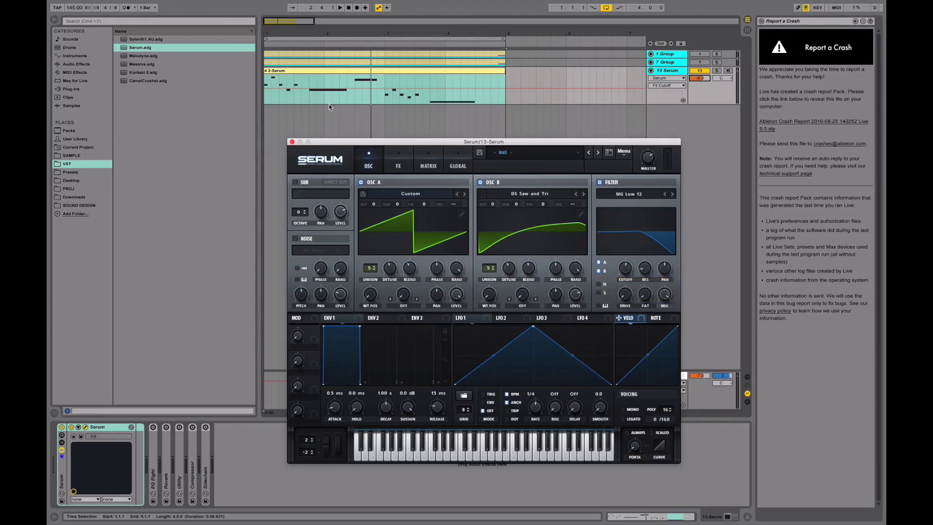
pyautogui.press('space')
pyautogui.press('space')
pyautogui.click(325, 142)
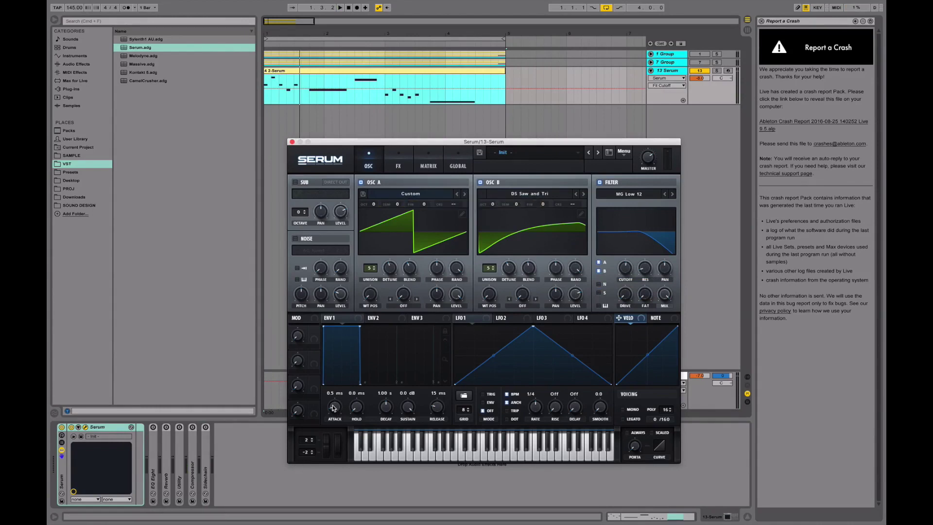
pyautogui.click(599, 182)
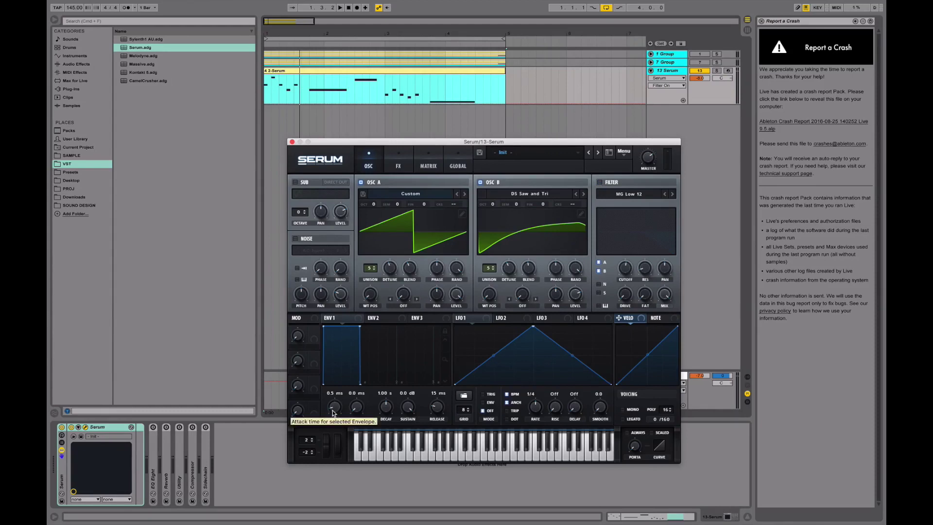
# - Set envelope 1's attack to 109 ms and release to 183 ms, and play the clip to hear the change
pyautogui.moveTo(335, 414); pyautogui.dragTo(338, 398)
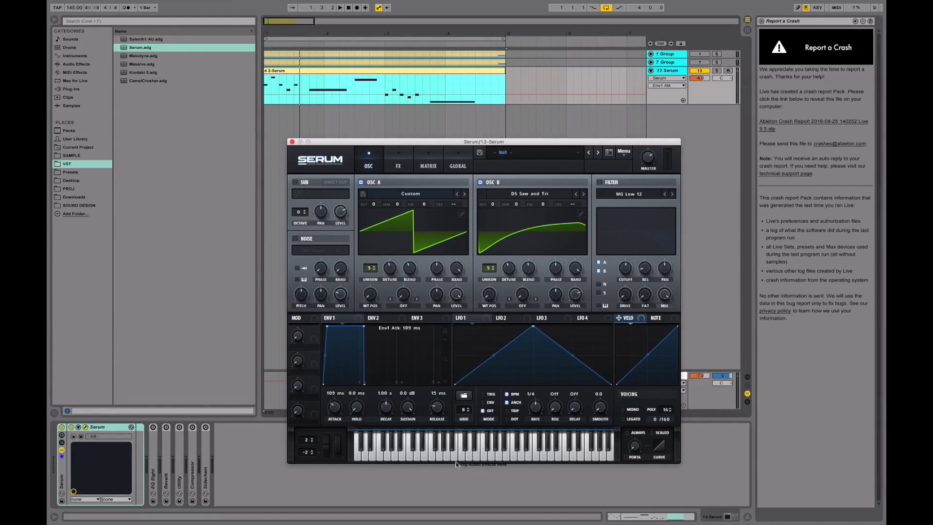
pyautogui.moveTo(436, 413); pyautogui.dragTo(436, 398)
pyautogui.press('space')
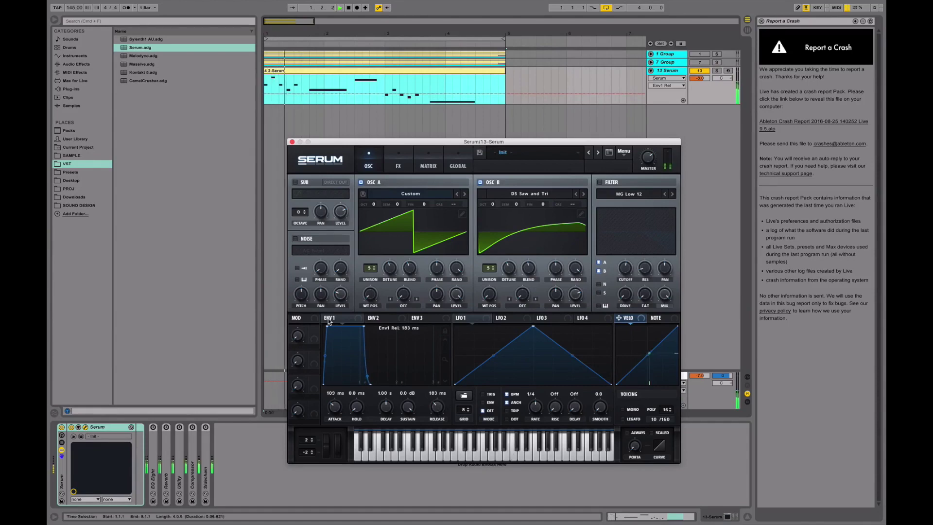
# - Stop playback and expose envelope 1's attack as an automatable parameter of the Serum device
pyautogui.press('space')
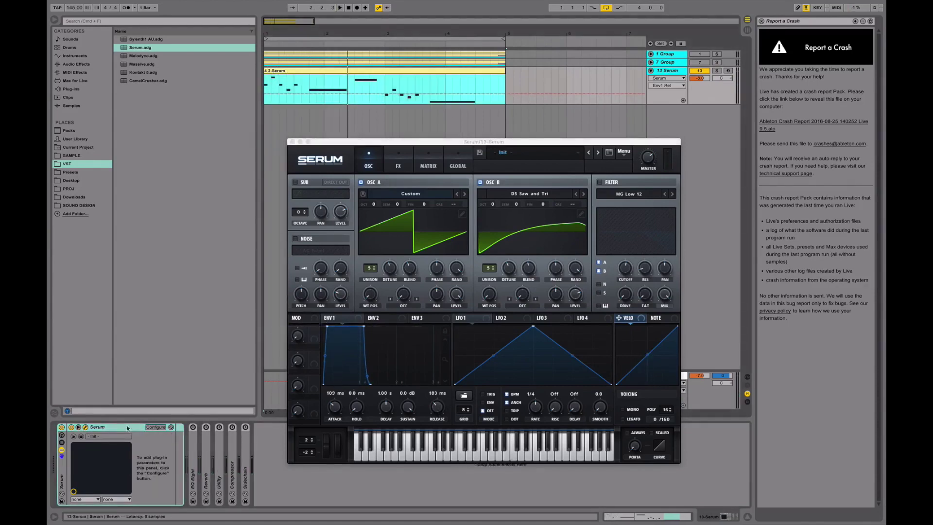
pyautogui.click(156, 426)
pyautogui.click(334, 407)
pyautogui.click(156, 426)
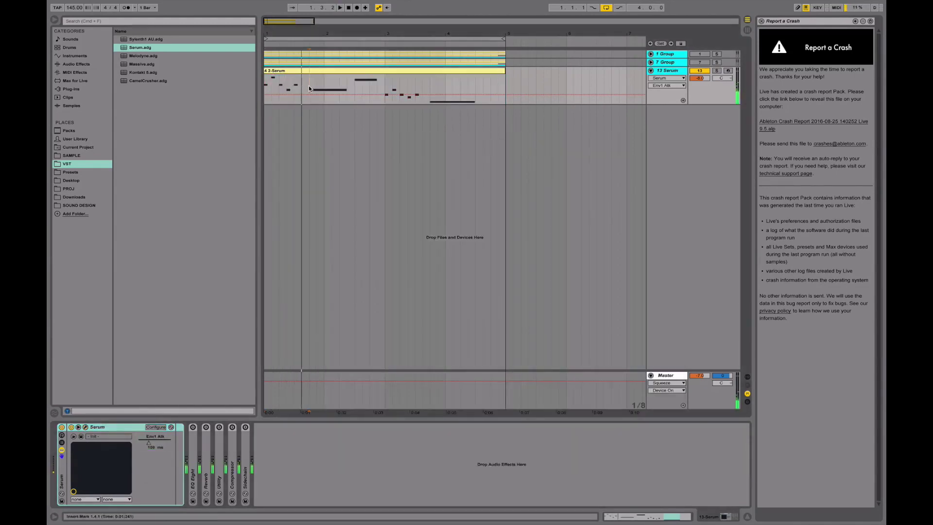
# - Raise the Env1 Atk automation from late bar 1 to the start of bar 3 and audition the clip, undoing the misplaced edit
pyautogui.press('space')
pyautogui.moveTo(310, 87); pyautogui.dragTo(346, 89)
pyautogui.moveTo(321, 96); pyautogui.dragTo(385, 89)
pyautogui.press('space')
pyautogui.press('super+z')
pyautogui.moveTo(321, 96); pyautogui.dragTo(321, 92)
pyautogui.press('space')
pyautogui.press('space')
# - Raise the Env1 Atk automation over the last long note, set the earlier raised section to 621 ms, and play the clip
pyautogui.moveTo(475, 83); pyautogui.dragTo(430, 83)
pyautogui.moveTo(437, 95); pyautogui.dragTo(437, 90)
pyautogui.click(316, 71)
pyautogui.moveTo(321, 90); pyautogui.dragTo(322, 91)
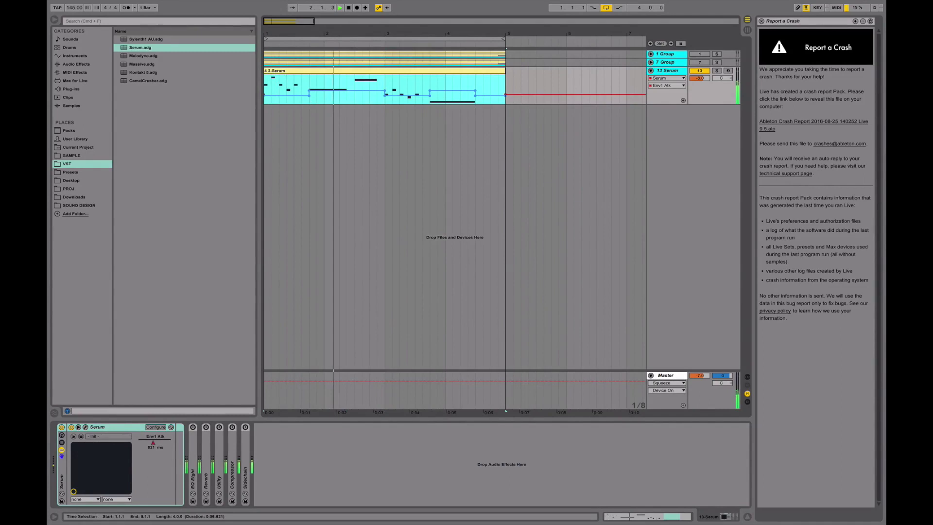
pyautogui.press('space')
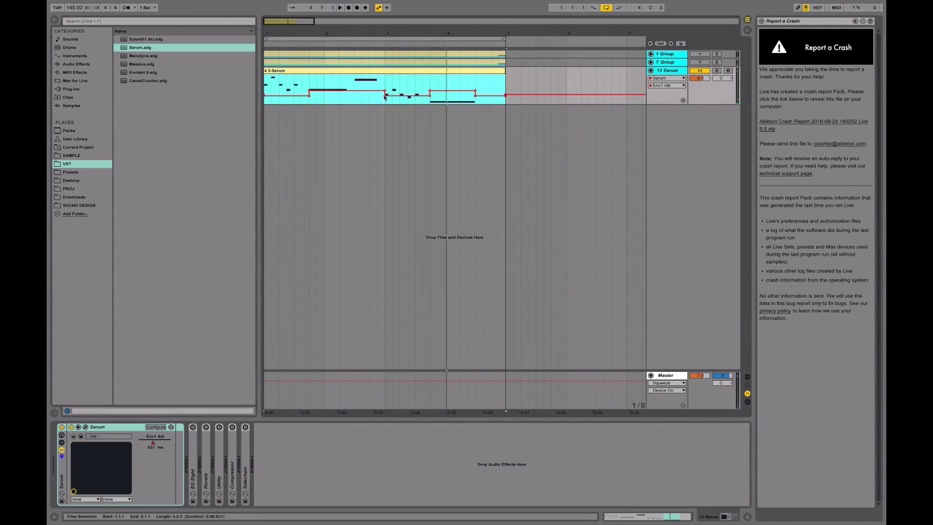
# - Assign envelope 1 to the filter cutoff in Serum, enable the MG Low 12 filter, and play the clip
pyautogui.click(272, 99)
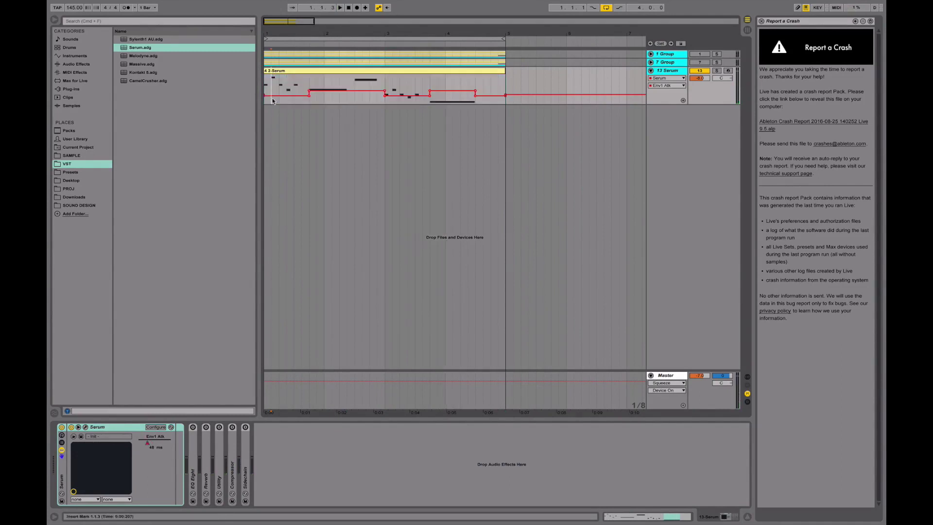
pyautogui.click(86, 427)
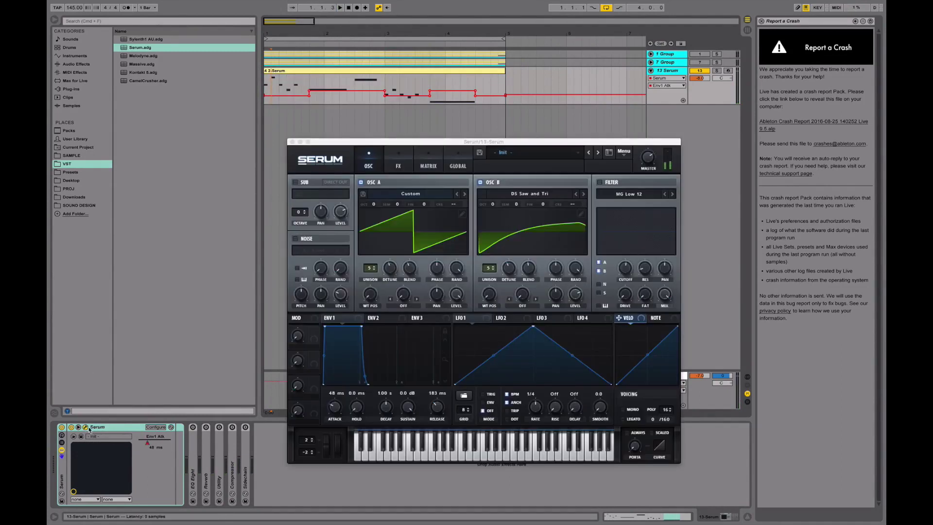
pyautogui.click(329, 318)
pyautogui.moveTo(329, 319); pyautogui.dragTo(625, 268)
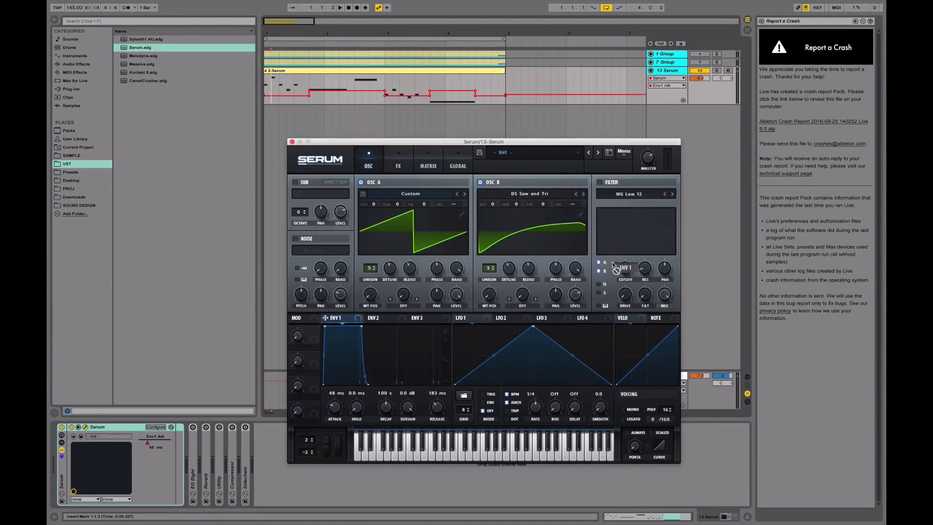
pyautogui.click(601, 184)
pyautogui.press('space')
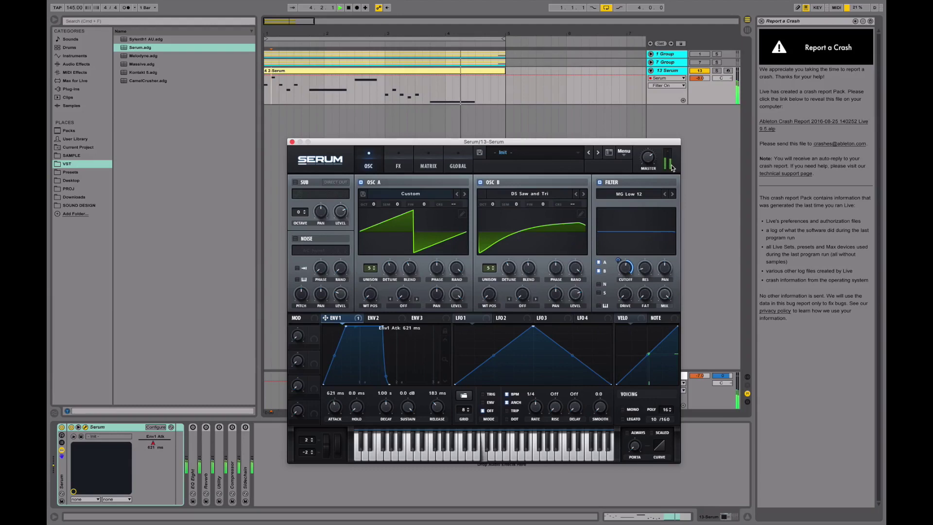
pyautogui.press('space')
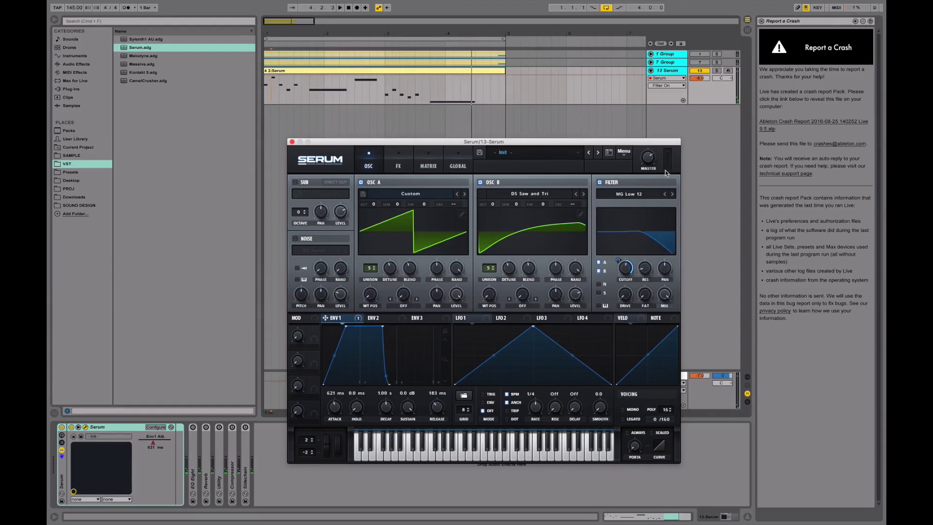
# - Add a HardClip distortion effect with its filter set to Post, increase the drive, and play the clip
pyautogui.click(398, 160)
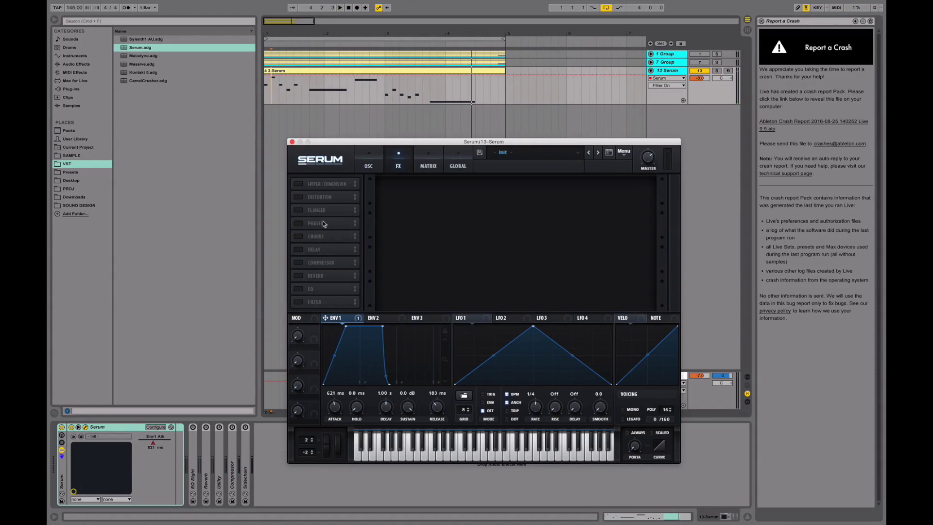
pyautogui.click(301, 197)
pyautogui.click(463, 191)
pyautogui.click(464, 190)
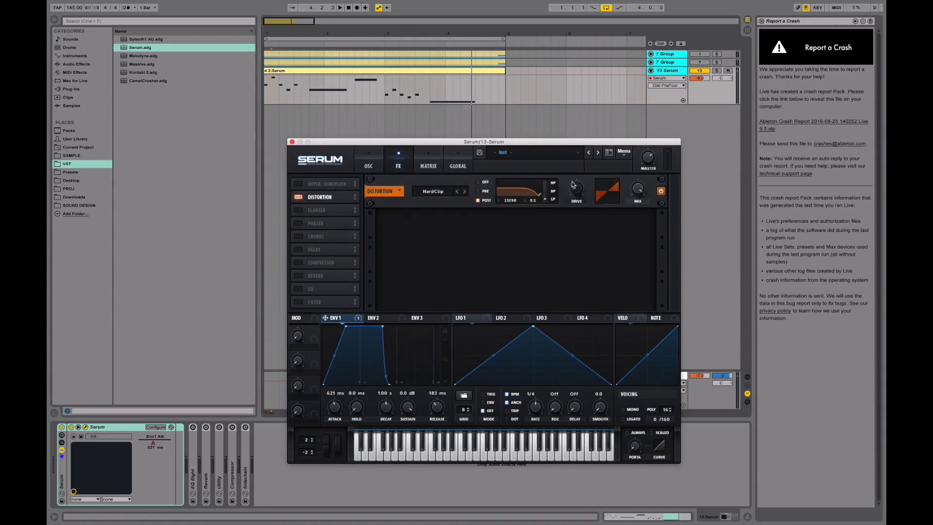
pyautogui.moveTo(581, 190); pyautogui.dragTo(584, 158)
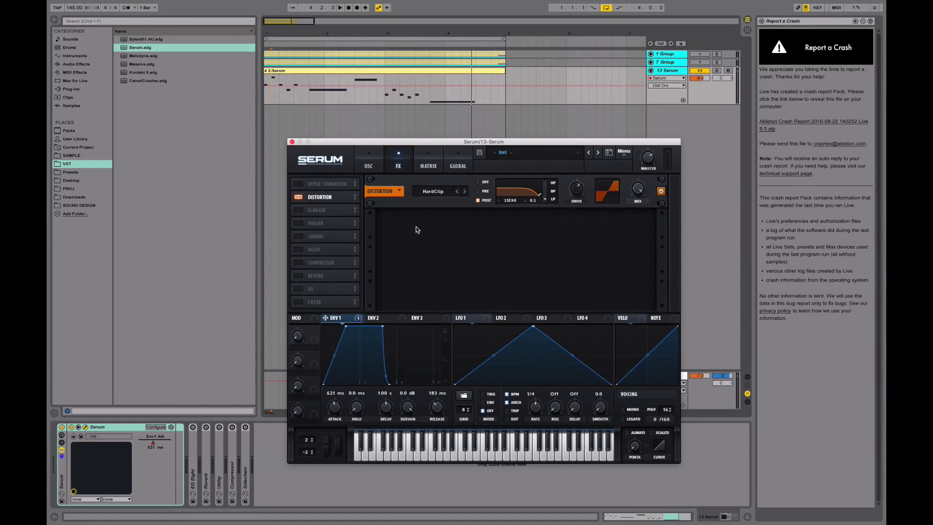
pyautogui.press('space')
pyautogui.press('space')
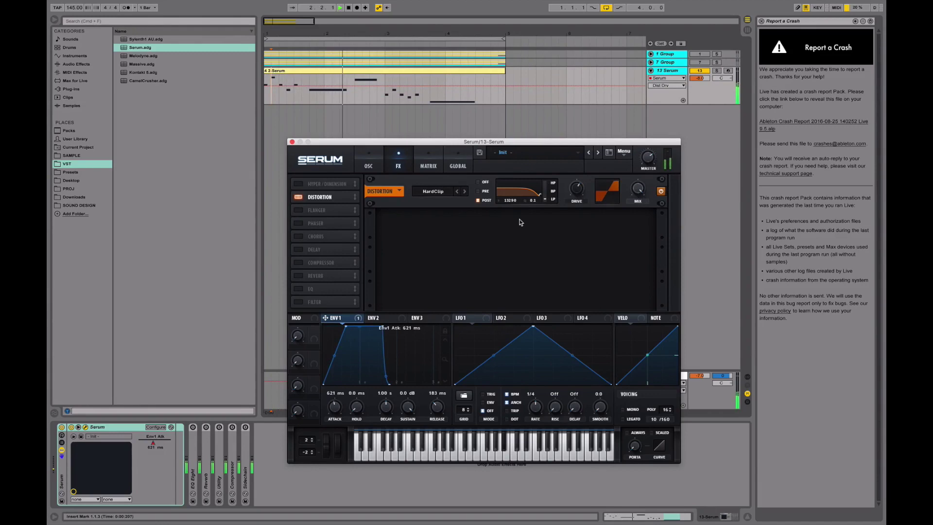
# - Add a chorus effect with adjusted mix, play the clip, briefly try Serum's EQ effect, and close the synth window
pyautogui.click(298, 237)
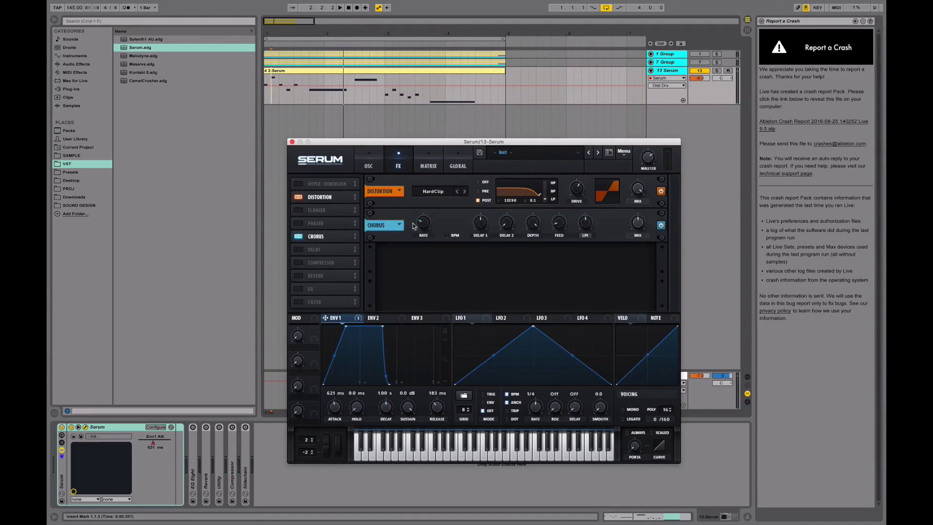
pyautogui.click(637, 227)
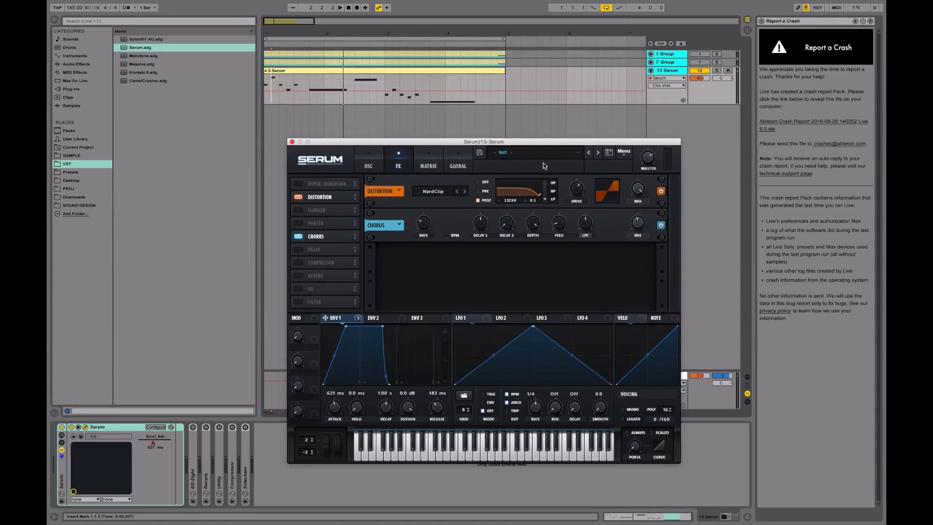
pyautogui.press('space')
pyautogui.press('space')
pyautogui.click(298, 289)
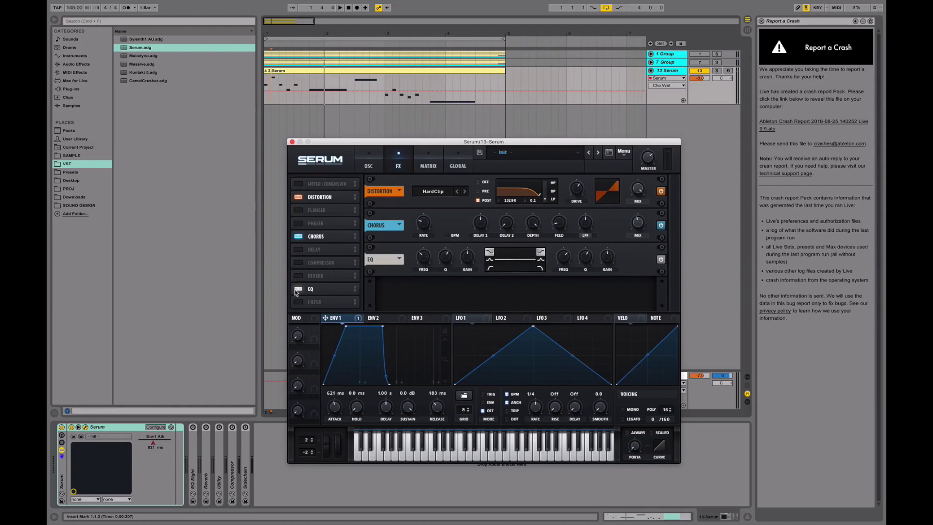
pyautogui.click(297, 290)
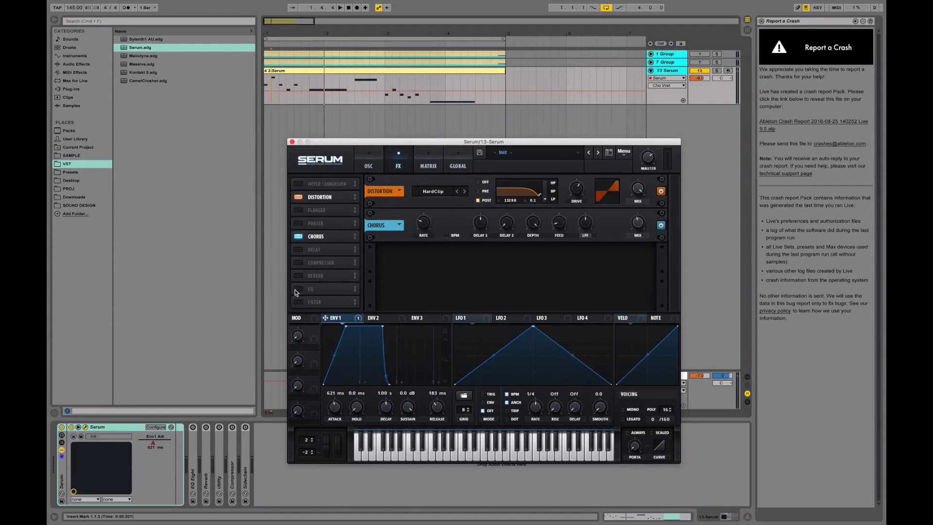
pyautogui.click(291, 141)
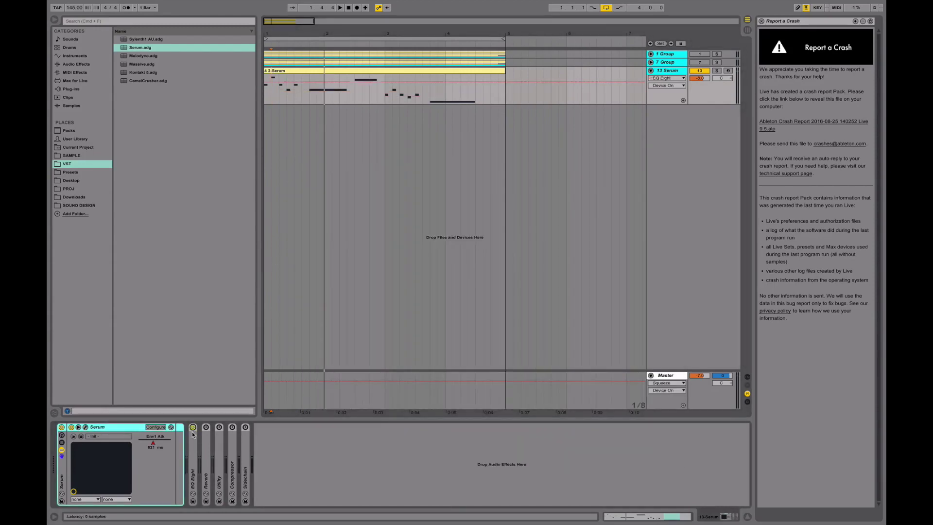
# - Shape EQ Eight with a band 2 low cut at 250 Hz and a band 3 high cut in the upper treble
pyautogui.doubleClick(192, 434)
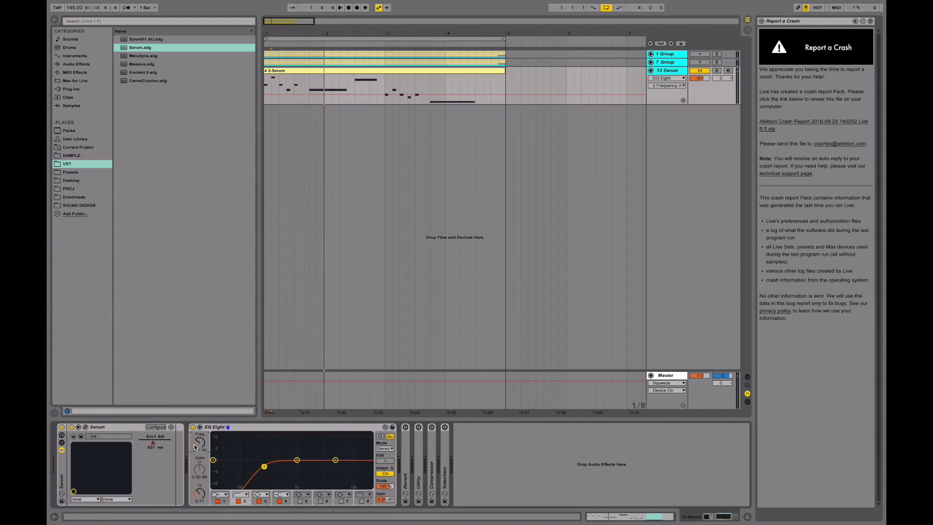
pyautogui.click(268, 495)
pyautogui.click(262, 501)
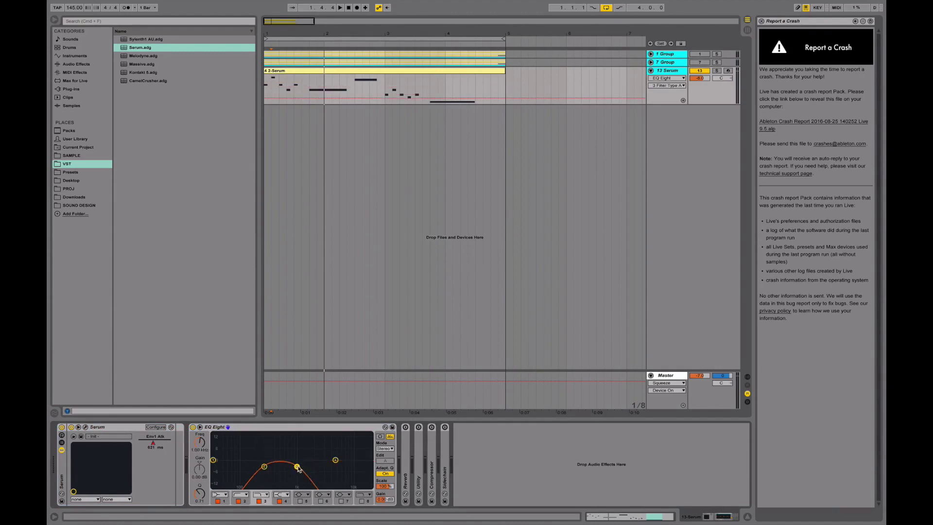
pyautogui.moveTo(297, 468); pyautogui.dragTo(358, 458)
pyautogui.click(264, 466)
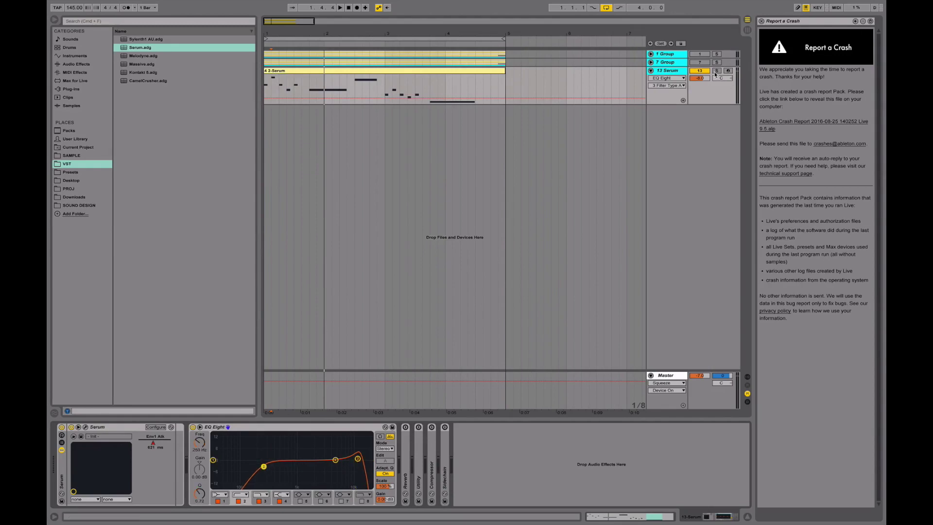
# - Solo the Serum track and play it to check the equalized sound, then release the solo
pyautogui.click(716, 71)
pyautogui.press('space')
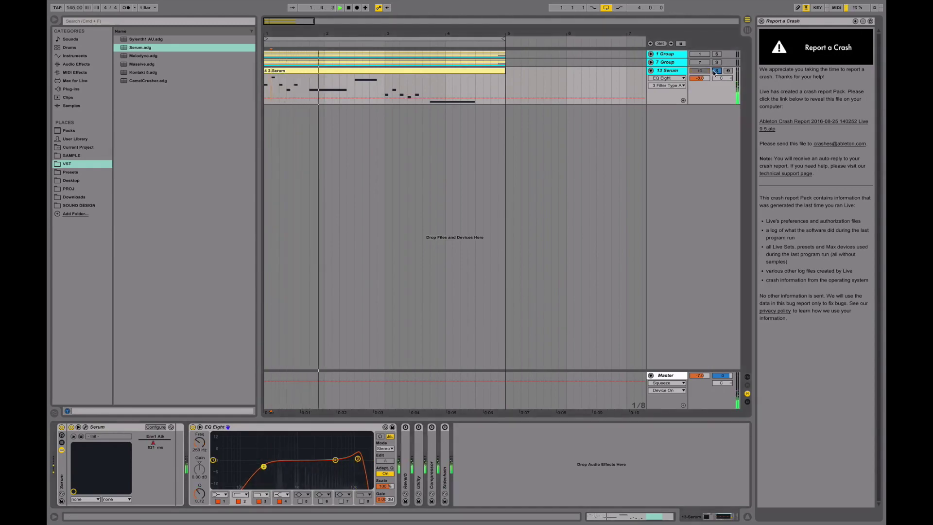
pyautogui.press('space')
pyautogui.click(716, 71)
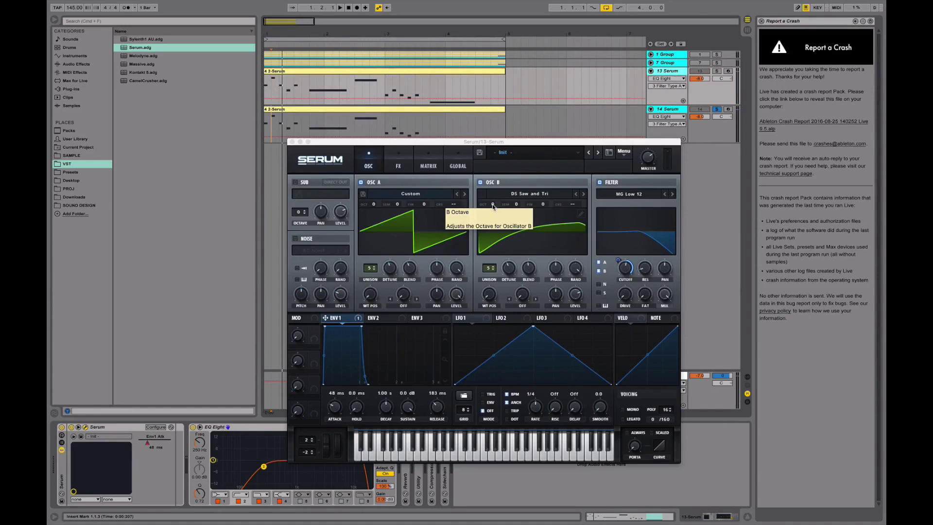
# - Set oscillator B's octave to +1 on track 13, solo and play that track, and close the synth window
pyautogui.moveTo(492, 206); pyautogui.dragTo(493, 195)
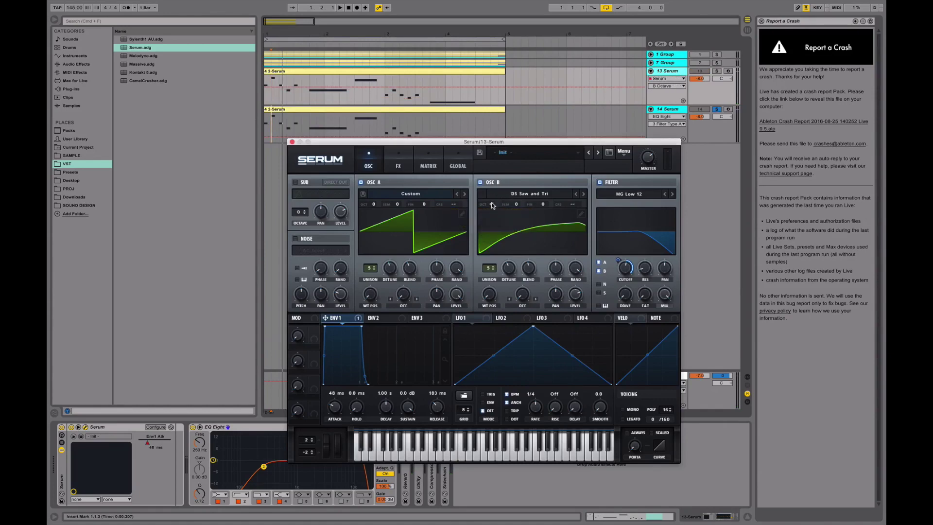
pyautogui.click(716, 71)
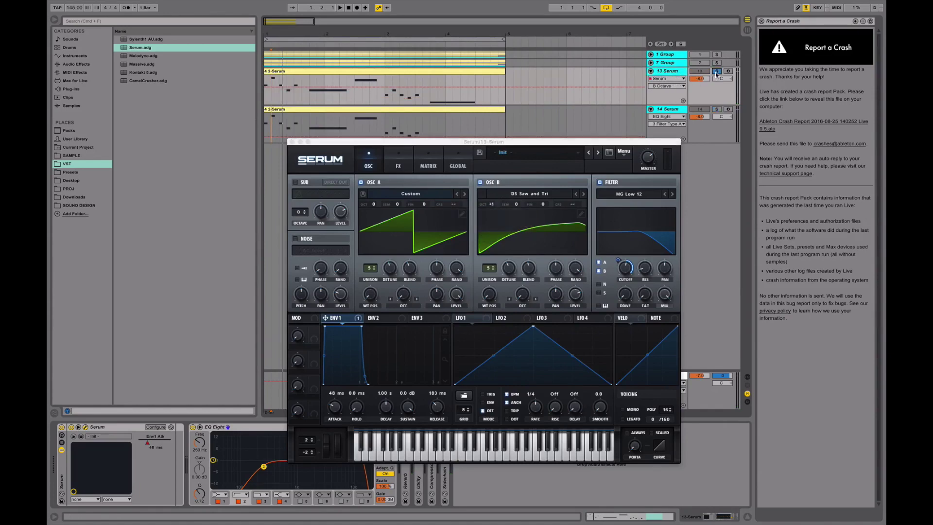
pyautogui.press('space')
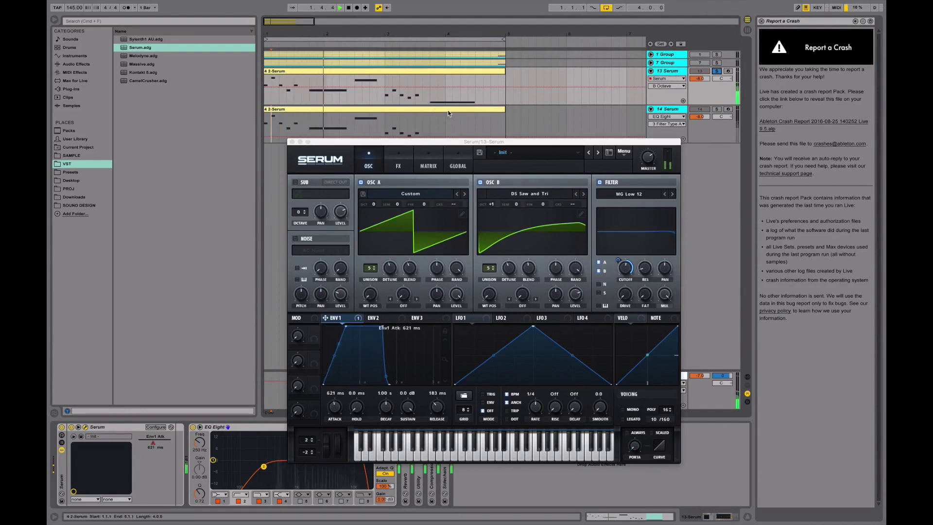
pyautogui.click(292, 142)
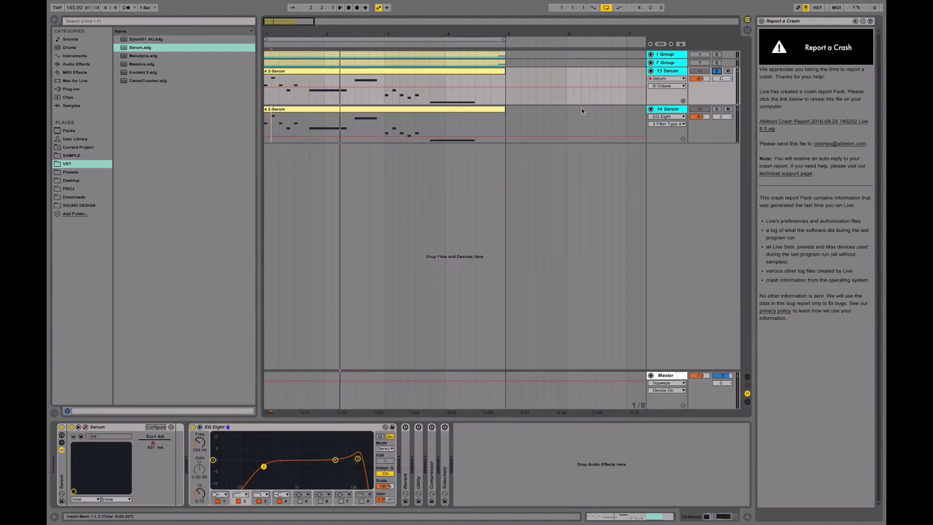
# - Delete the extra Serum track and duplicate the remaining Serum track
pyautogui.press('Delete')
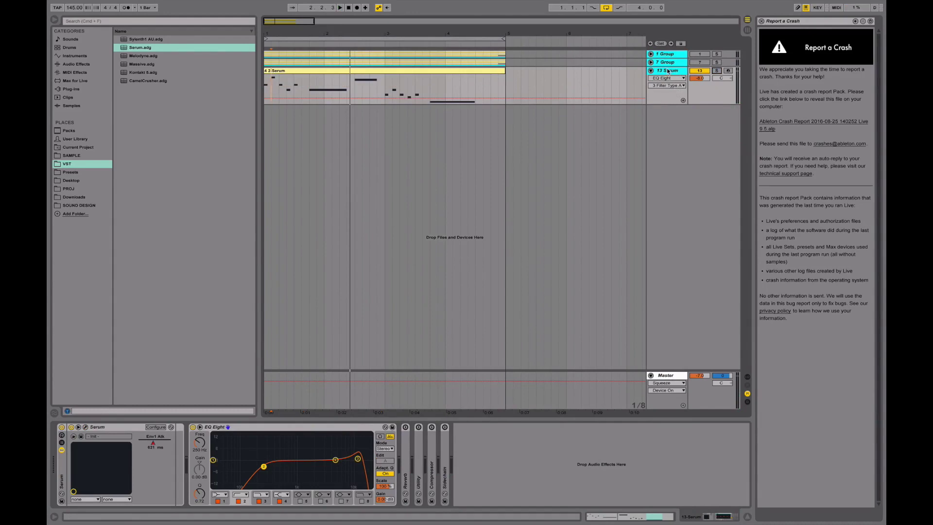
pyautogui.click(667, 71)
pyautogui.press('super+d')
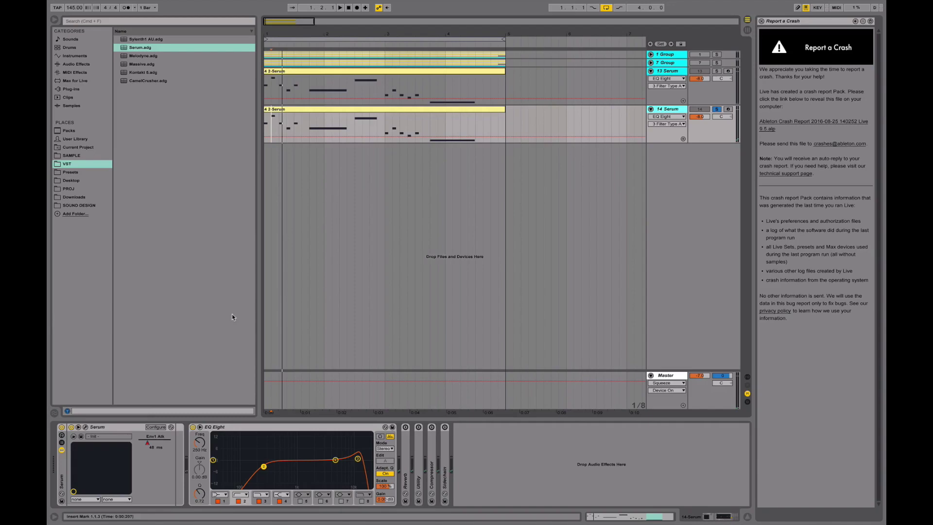
# - In track 14's Serum, disable oscillator B and set oscillator A to octave -1 with 7 unison voices and adjusted detune
pyautogui.click(85, 427)
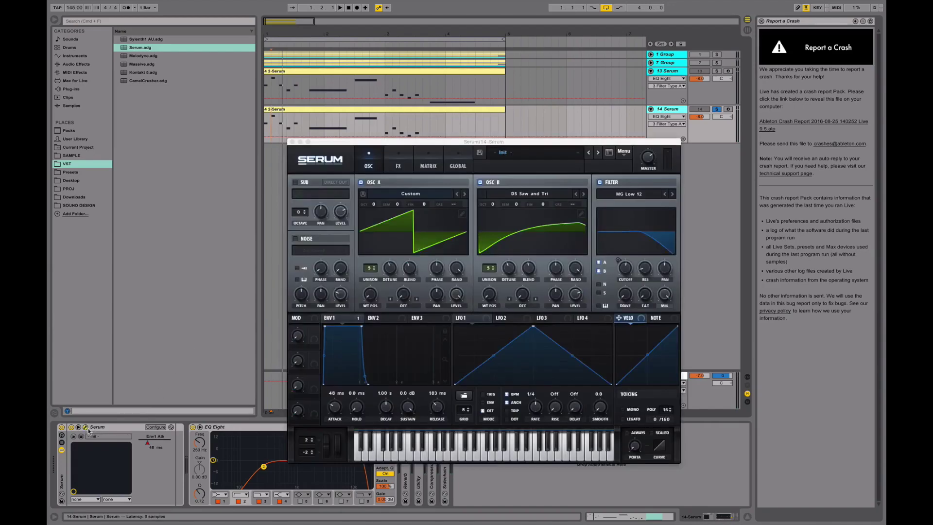
pyautogui.click(480, 184)
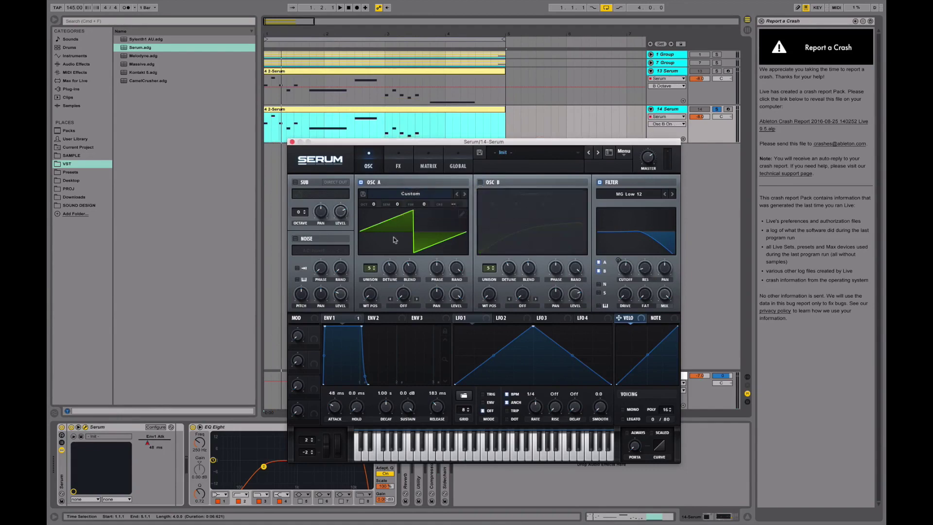
pyautogui.moveTo(371, 203); pyautogui.dragTo(390, 263)
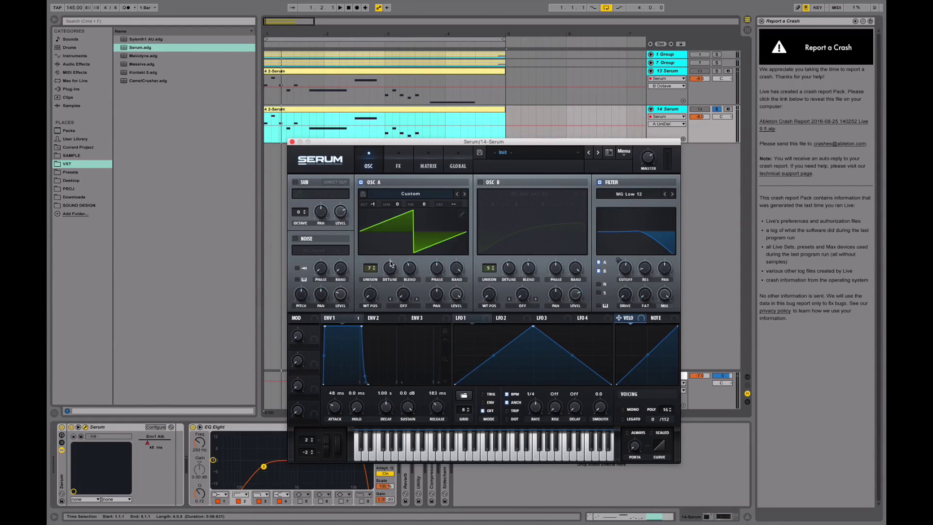
# - Lower the filter cutoff on track 14's Serum, adjust envelope 1's modulation amount on it, and play the track
pyautogui.moveTo(633, 271); pyautogui.dragTo(629, 286)
pyautogui.click(331, 321)
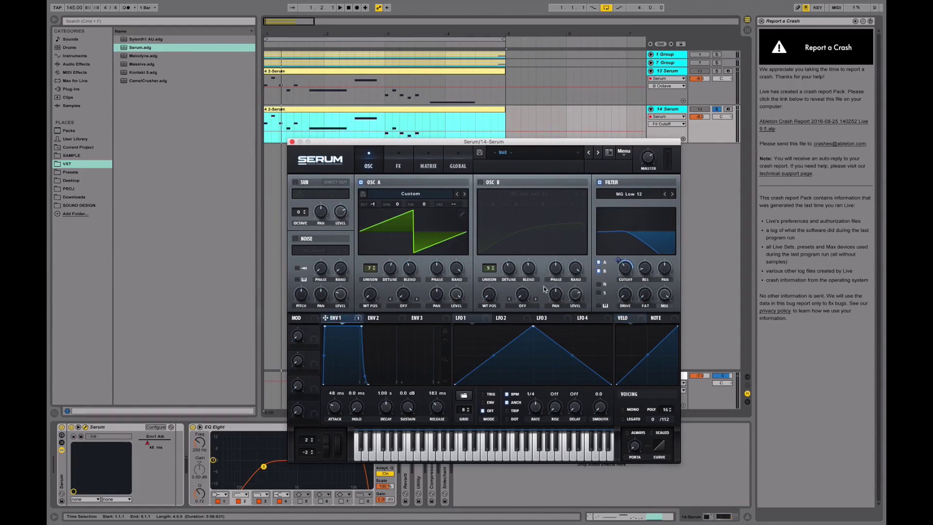
pyautogui.moveTo(617, 260); pyautogui.dragTo(618, 262)
pyautogui.press('space')
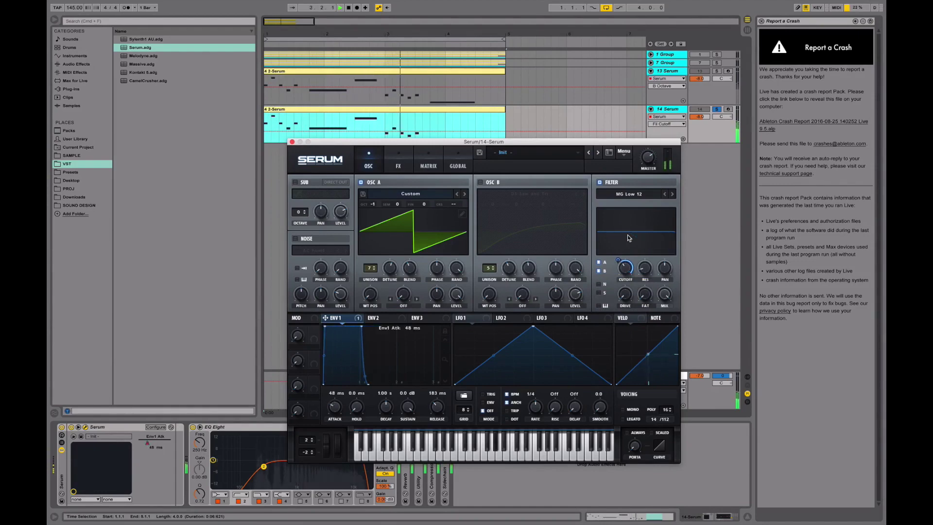
pyautogui.press('space')
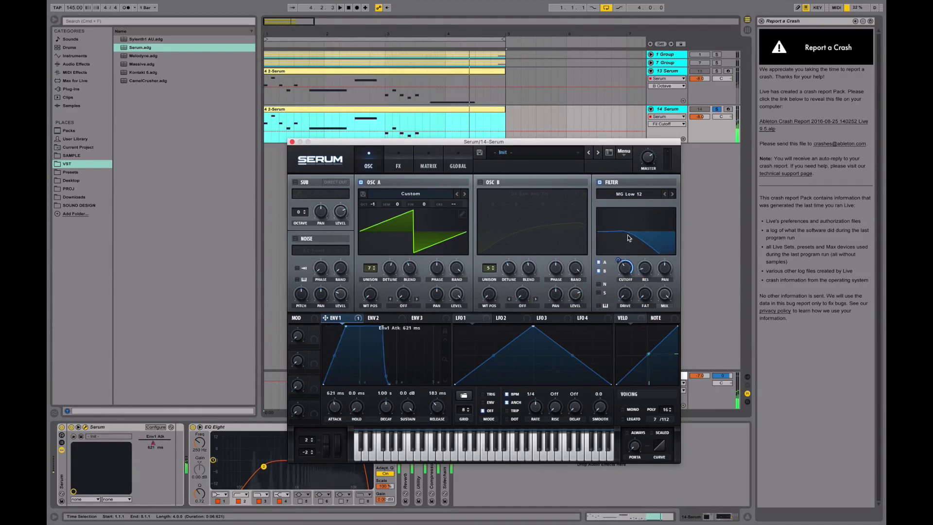
# - Turn off the chorus effect in track 14's Serum, play the track, and close the synth window
pyautogui.click(397, 163)
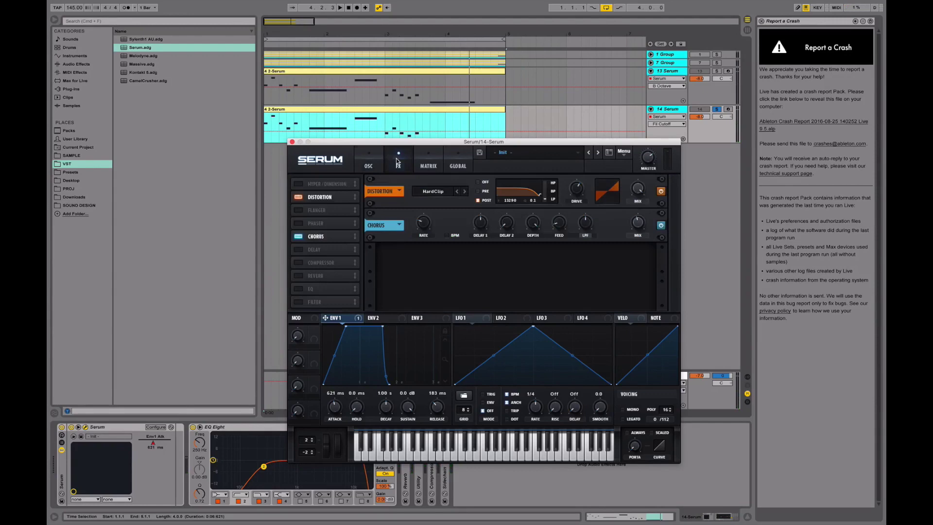
pyautogui.click(298, 238)
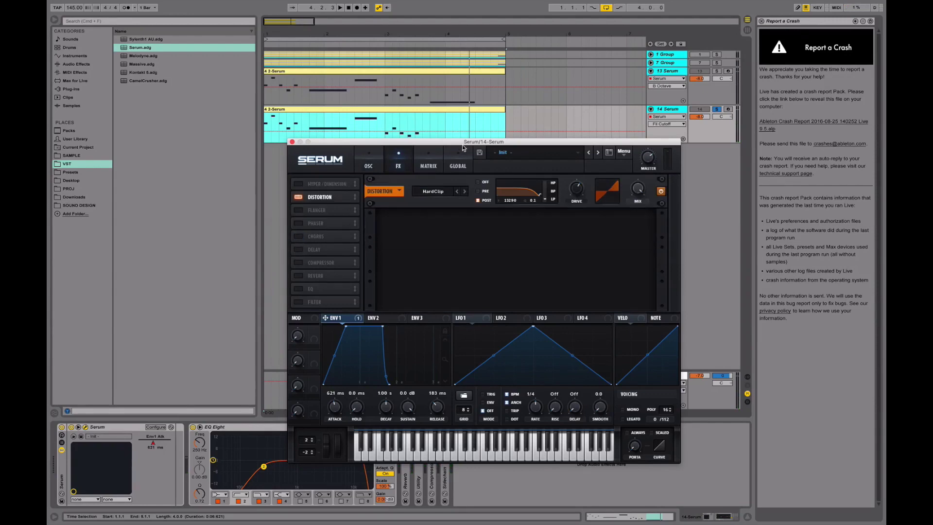
pyautogui.press('space')
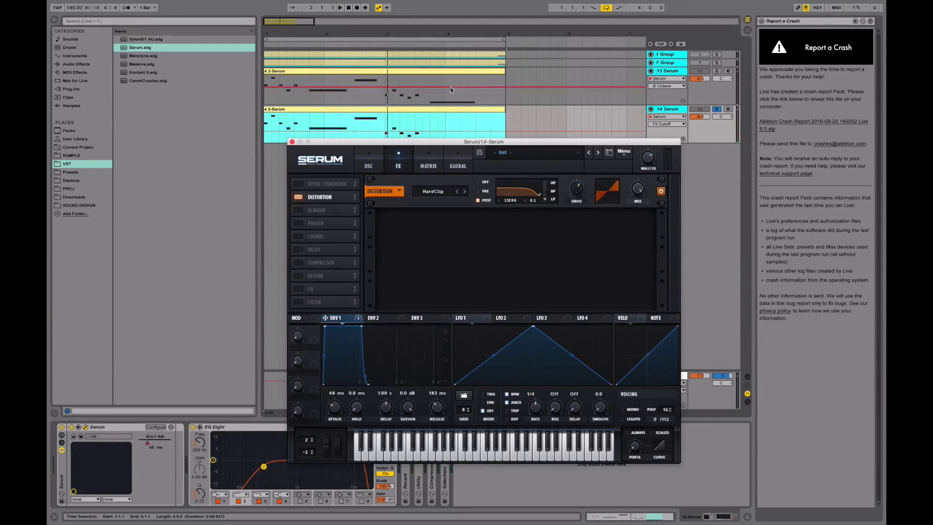
pyautogui.click(292, 142)
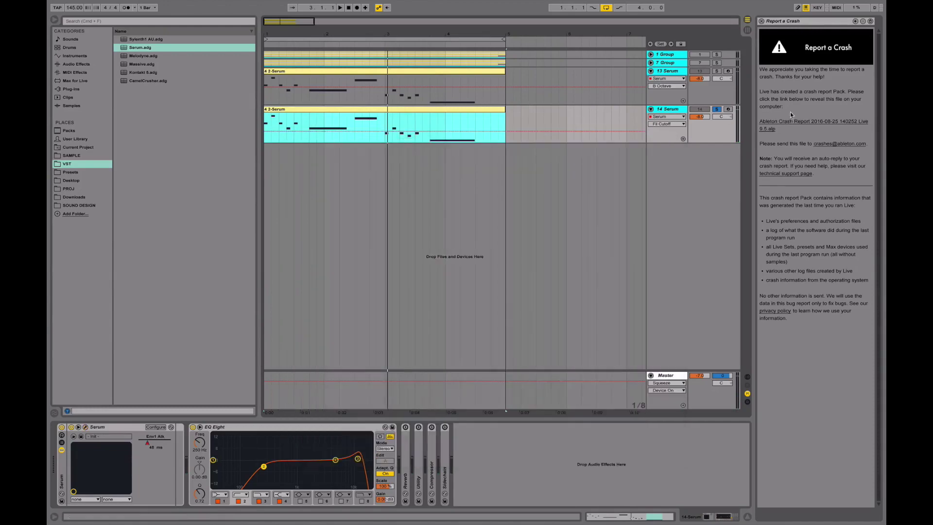
# - Solo track 13 together with track 14, play both layers, and lower track 14's volume to about -13 dB
pyautogui.click(716, 72)
pyautogui.press('space')
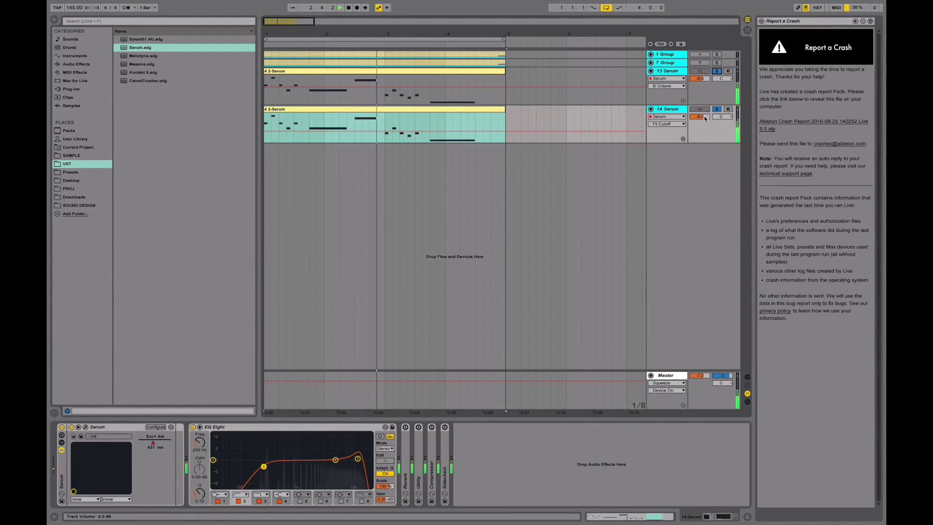
pyautogui.press('space')
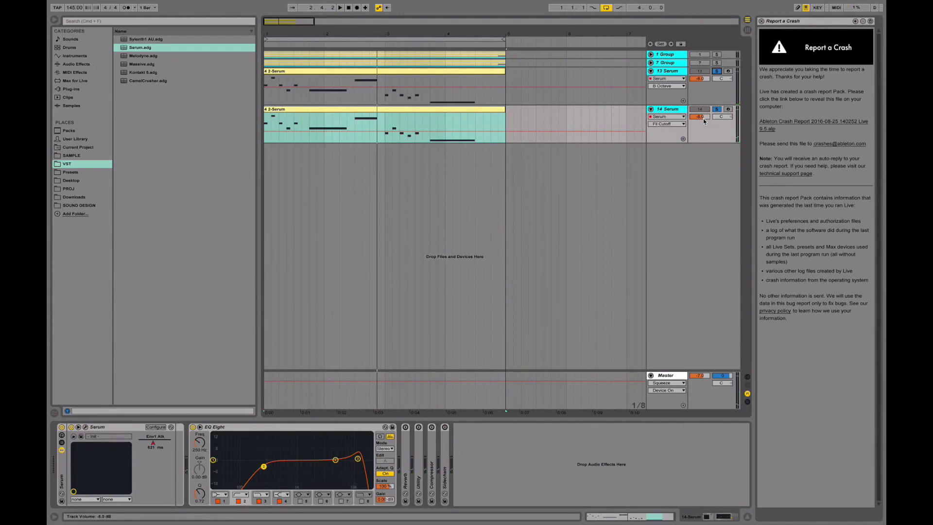
pyautogui.moveTo(703, 121)
pyautogui.mouseDown()
pyautogui.moveTo(704, 131)
pyautogui.moveTo(705, 120)
pyautogui.mouseUp()
pyautogui.press('space')
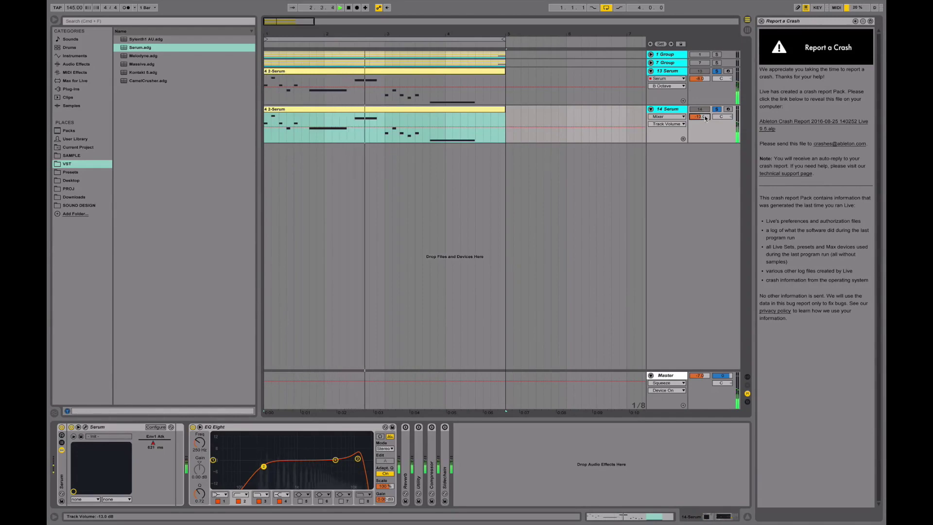
pyautogui.press('space')
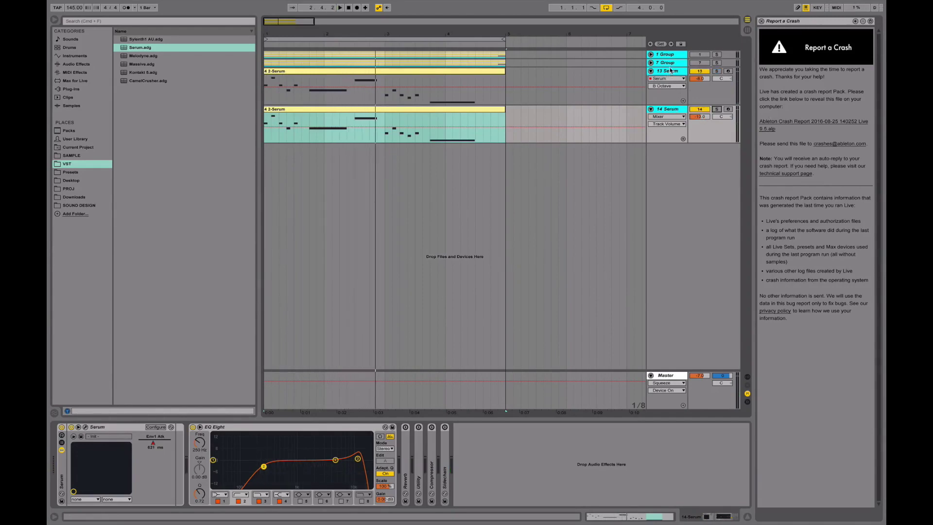
# - Duplicate the track 13 Serum, place the copy below track 14 as track 15, and open its Serum
pyautogui.click(670, 71)
pyautogui.press('super+d')
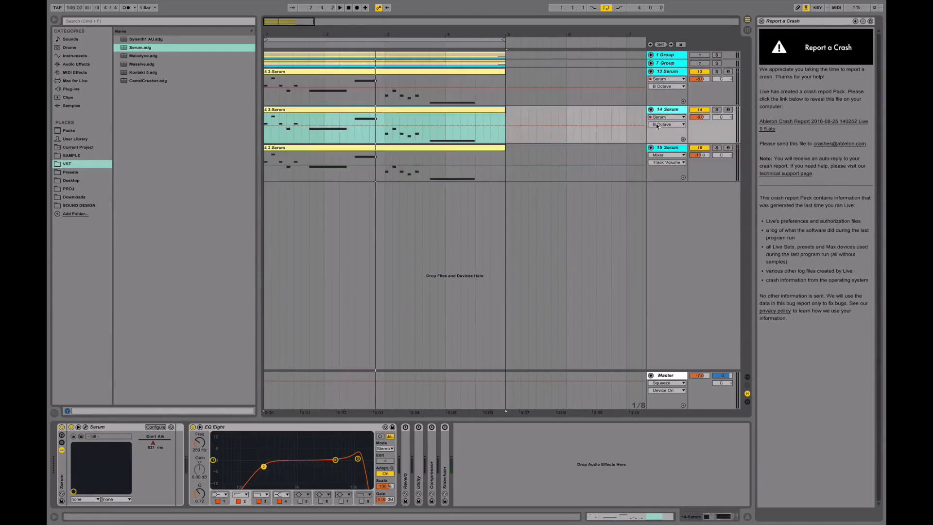
pyautogui.click(86, 428)
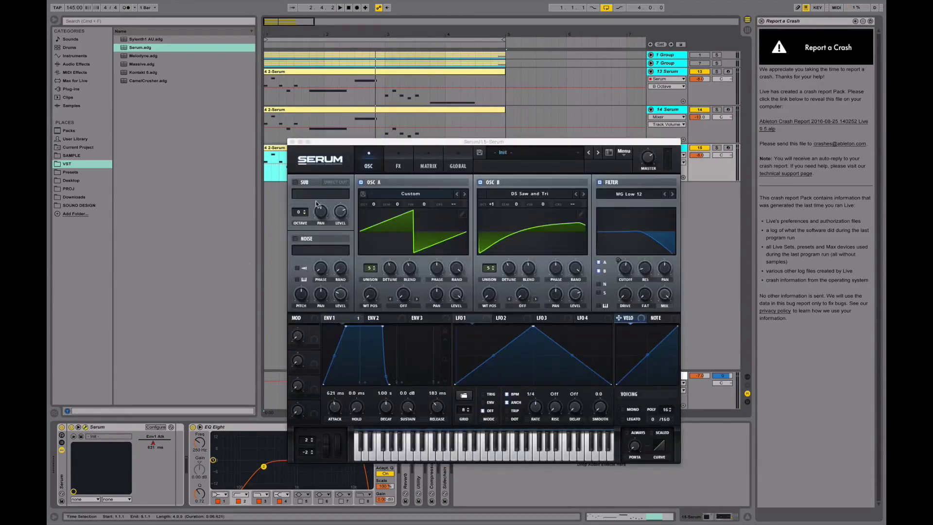
# - In track 15's Serum, disable oscillators A and B and enable the noise oscillator with the Analog sample ARP white
pyautogui.click(360, 182)
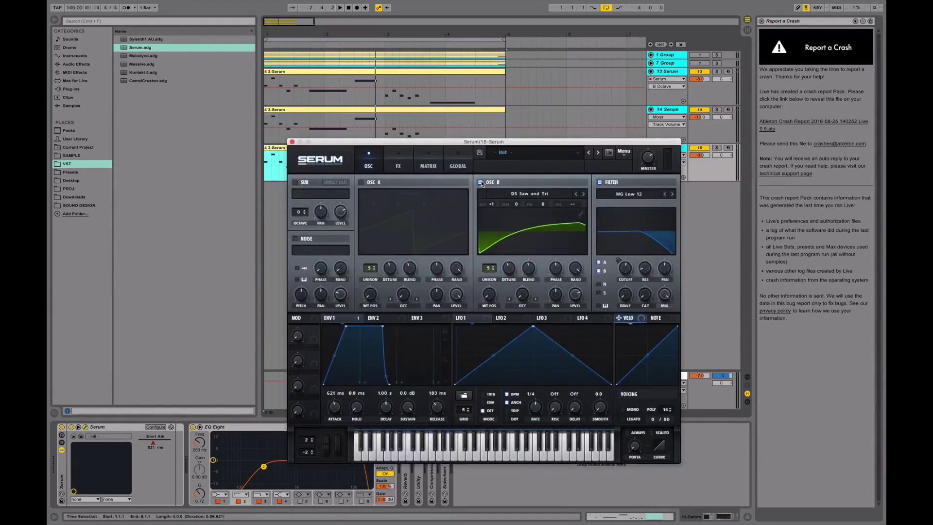
pyautogui.click(480, 182)
pyautogui.click(295, 238)
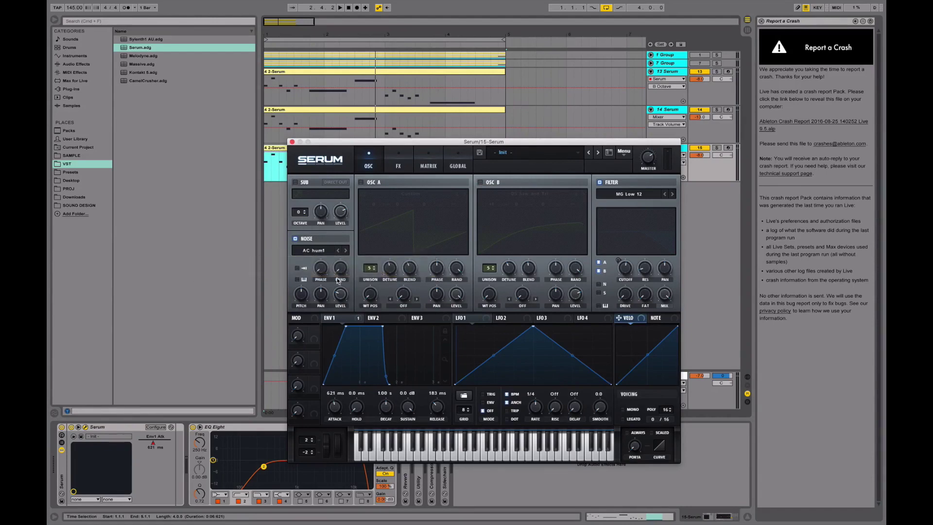
pyautogui.click(314, 250)
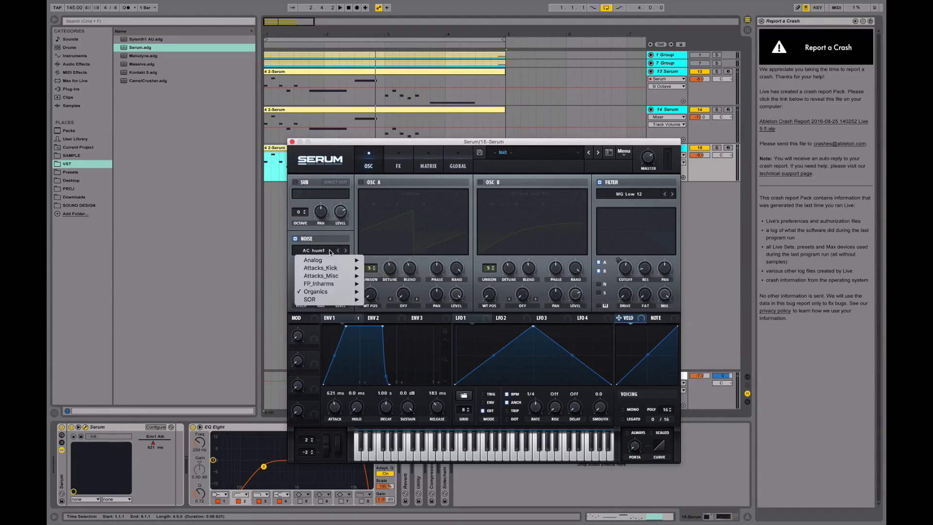
pyautogui.moveTo(333, 262)
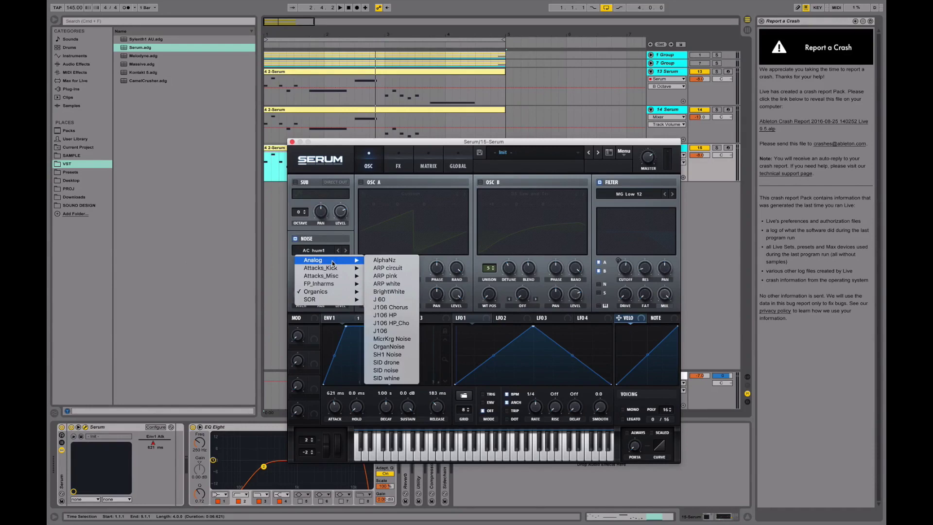
pyautogui.click(384, 282)
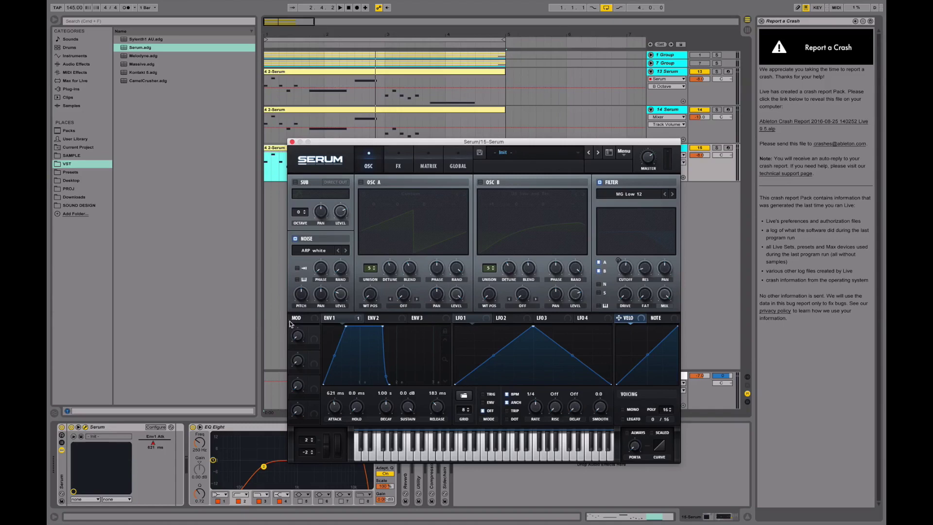
pyautogui.moveTo(301, 295)
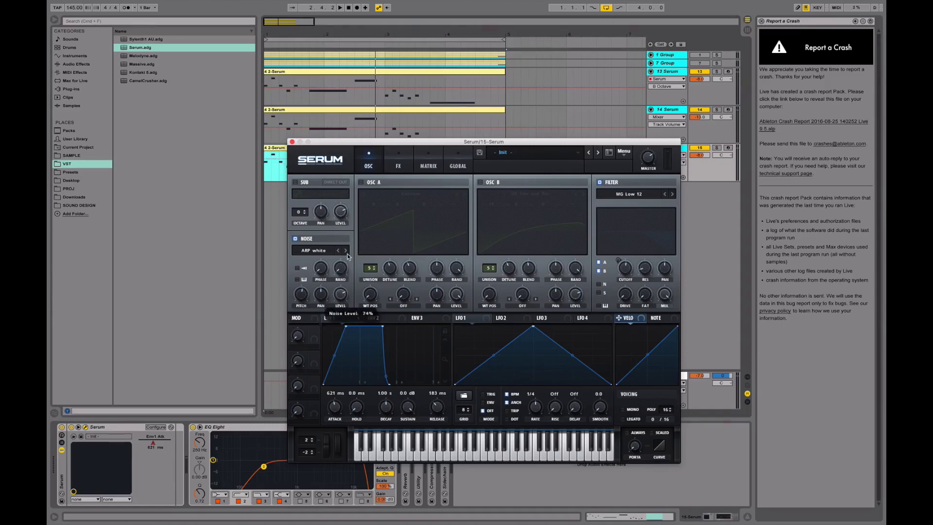
# - Change track 15's Serum filter to High 12, route the noise through it, raise the cutoff, and play the result
pyautogui.click(628, 195)
pyautogui.moveTo(625, 206)
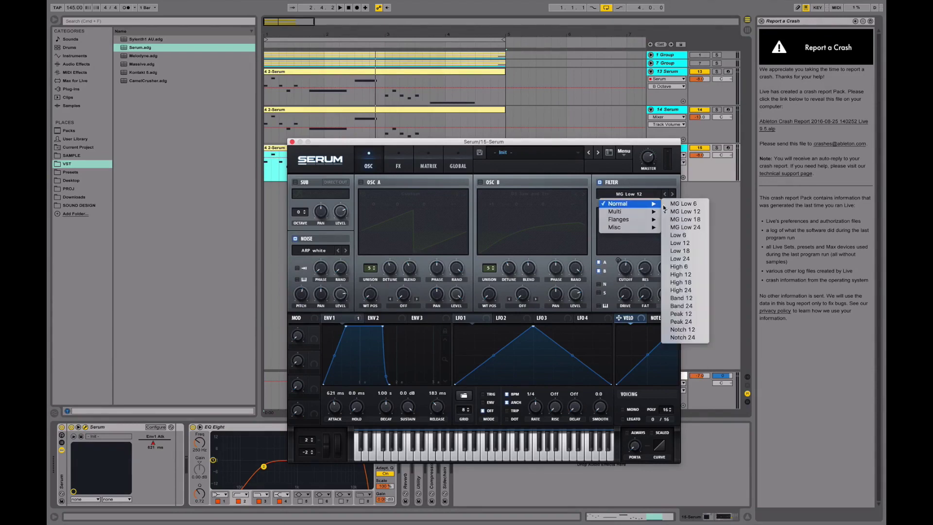
pyautogui.click(682, 275)
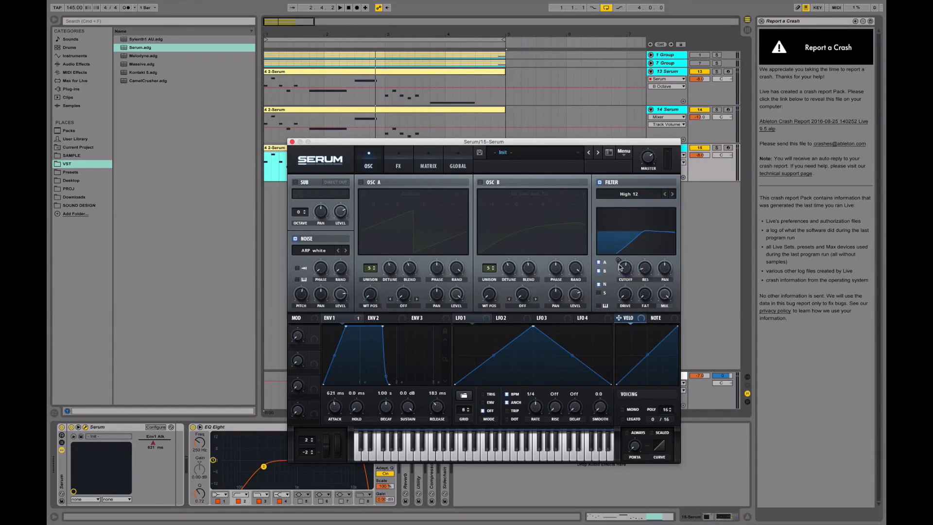
pyautogui.moveTo(620, 267); pyautogui.dragTo(630, 252)
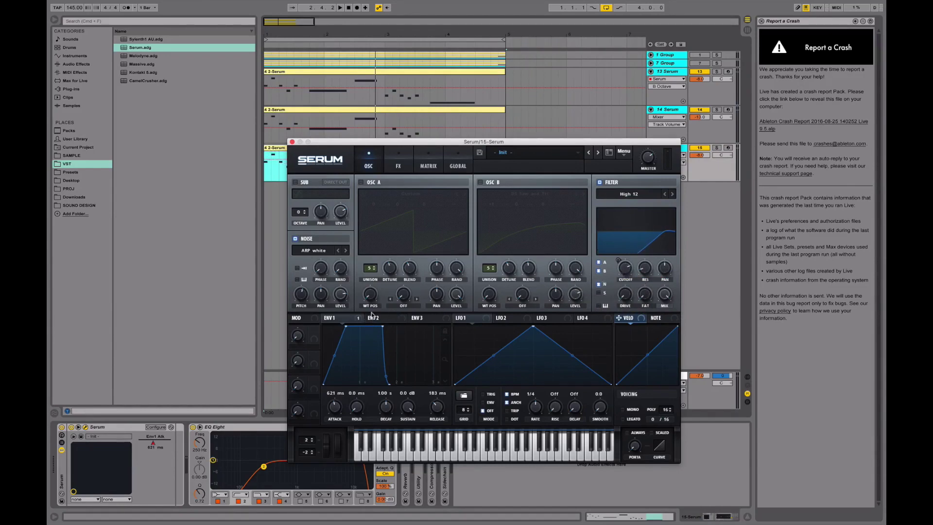
pyautogui.press('space')
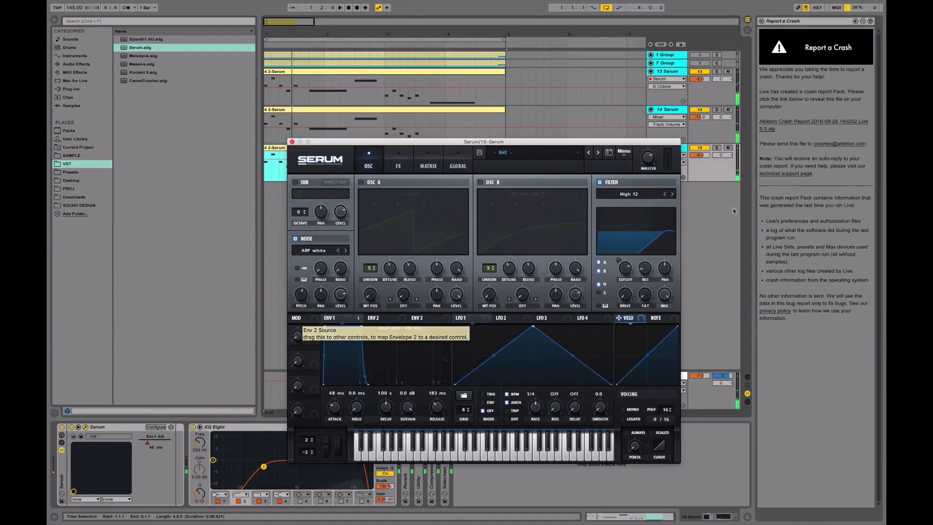
# - Solo track 15, remove all modulators from its Serum filter cutoff, and close the synth window
pyautogui.click(716, 148)
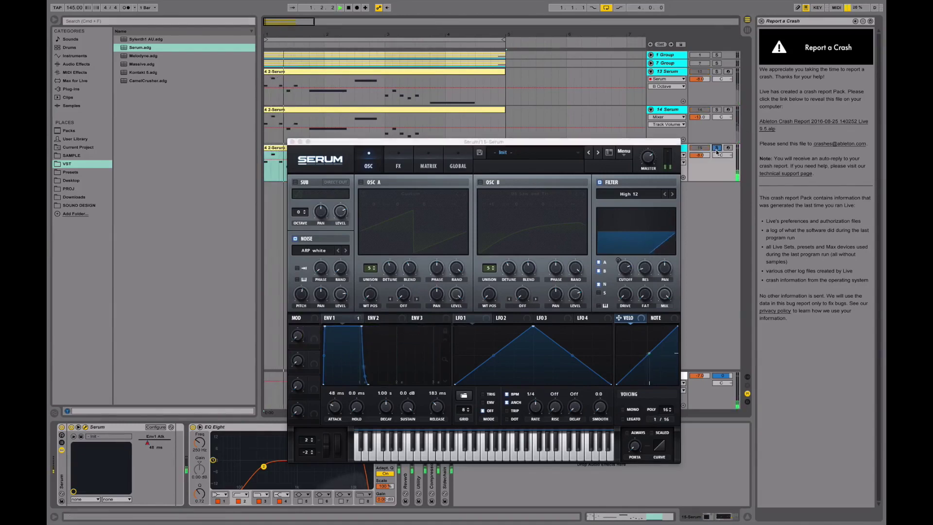
pyautogui.rightClick(622, 270)
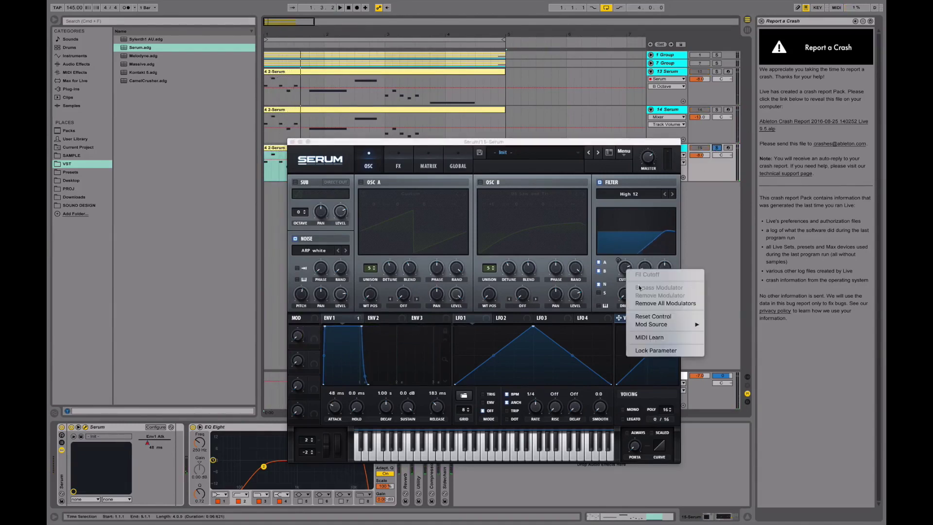
pyautogui.click(649, 304)
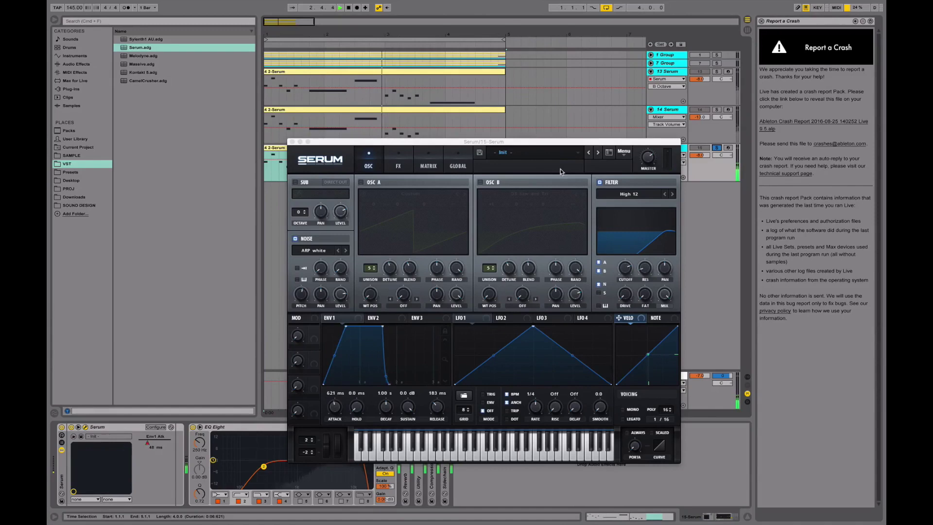
pyautogui.click(292, 142)
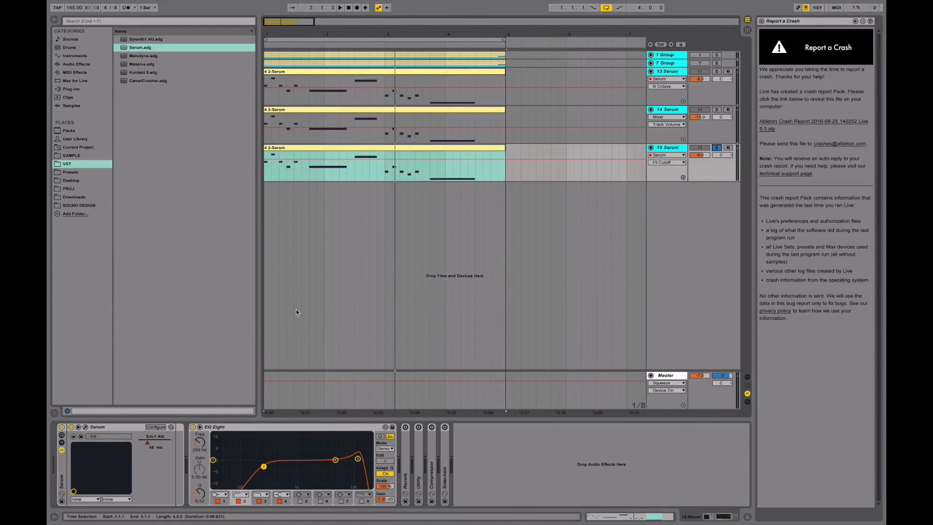
# - Reshape track 15's EQ Eight with a low cut at 4.65 kHz and a high roll-off, and adjust the track volume
pyautogui.moveTo(336, 464); pyautogui.dragTo(370, 464)
pyautogui.press('space')
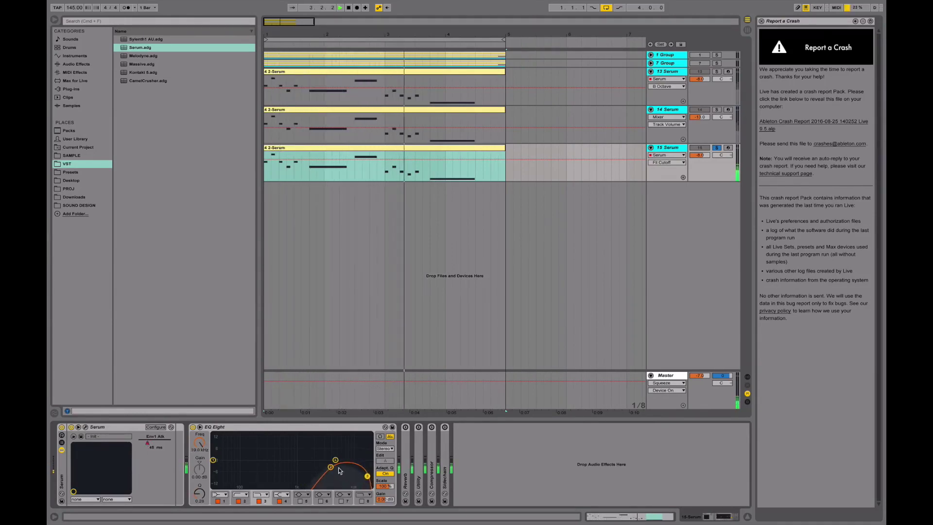
pyautogui.moveTo(694, 156); pyautogui.dragTo(695, 158)
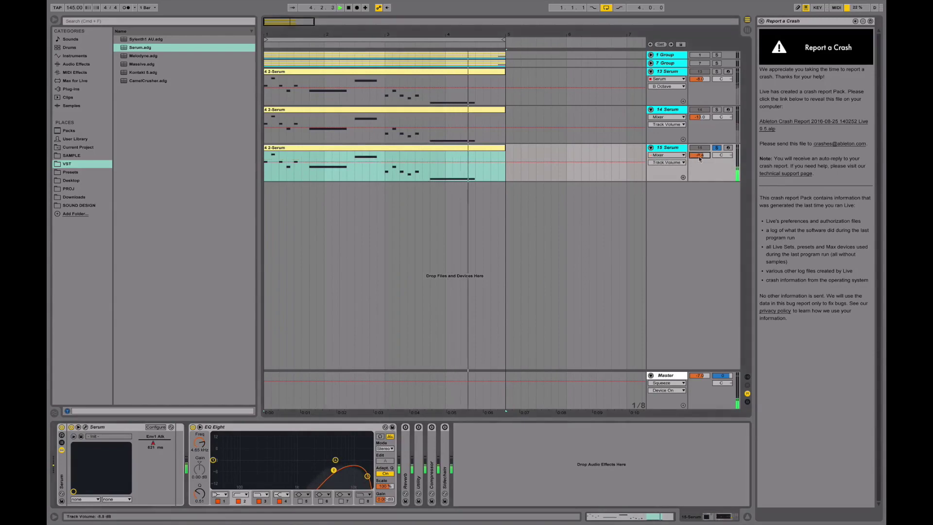
# - Solo tracks 13 and 14 along with track 15 and listen to the three layers together
pyautogui.keyDown('super'); pyautogui.click(716, 110); pyautogui.keyUp('super')
pyautogui.keyDown('super'); pyautogui.click(718, 71); pyautogui.keyUp('super')
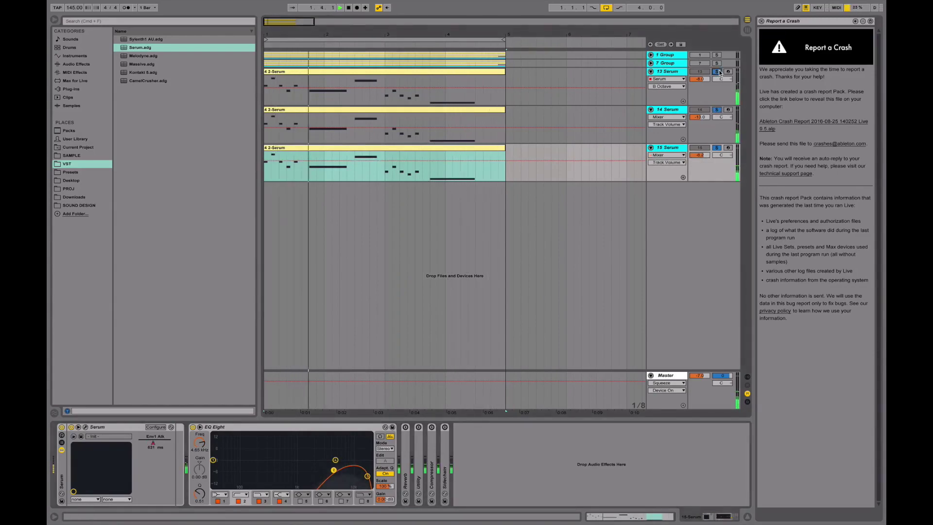
pyautogui.press('XF86AudioLowerVolume')
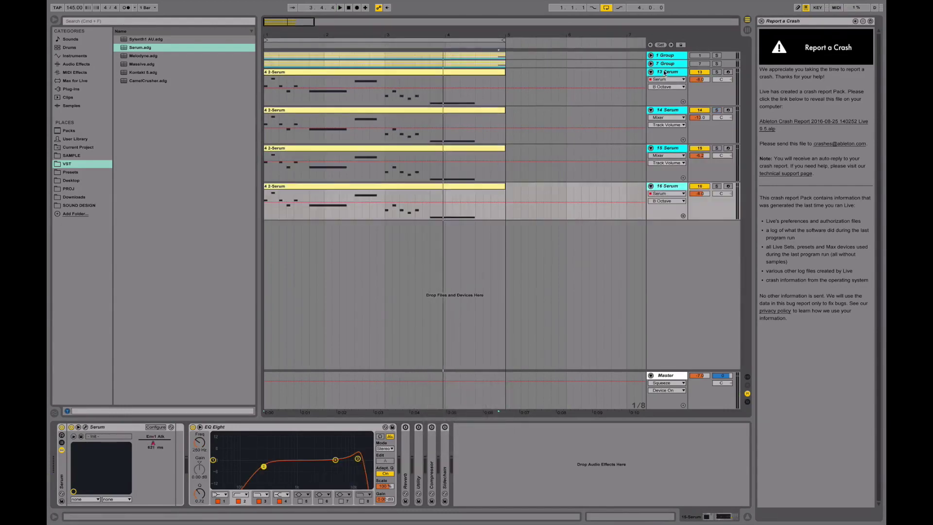
# - Insert a new MIDI track below the track 16 Serum
pyautogui.click(664, 72)
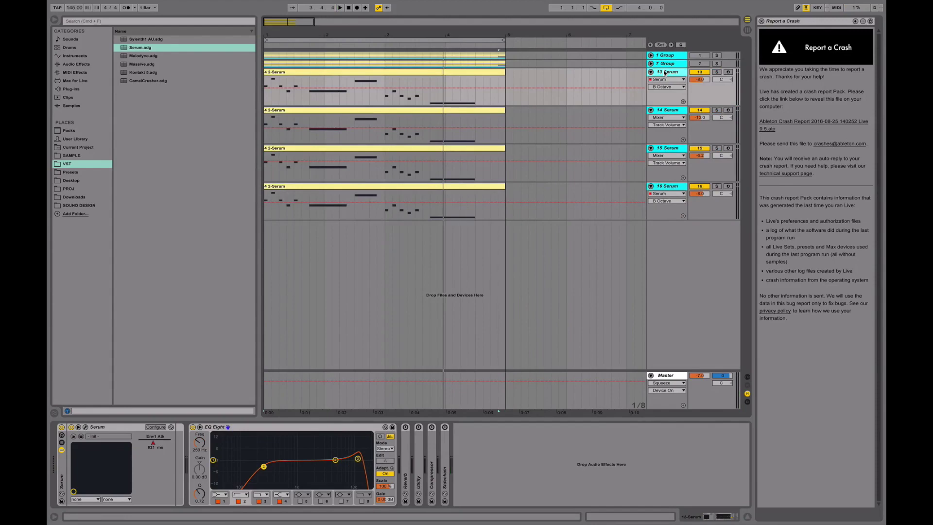
pyautogui.rightClick(680, 235)
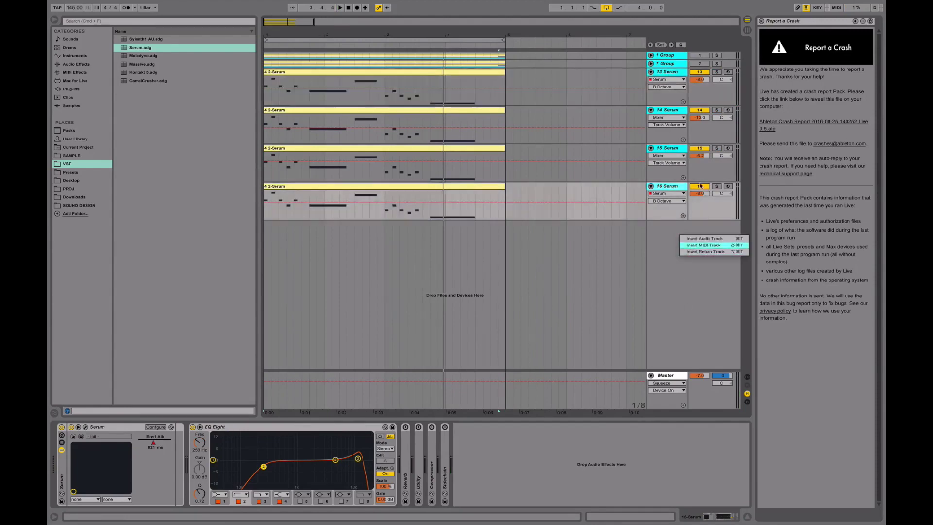
pyautogui.press('Return')
# - Copy the MIDI clip from track 5 Serum in group 1 and paste it at the start of the new MIDI track 17
pyautogui.click(652, 56)
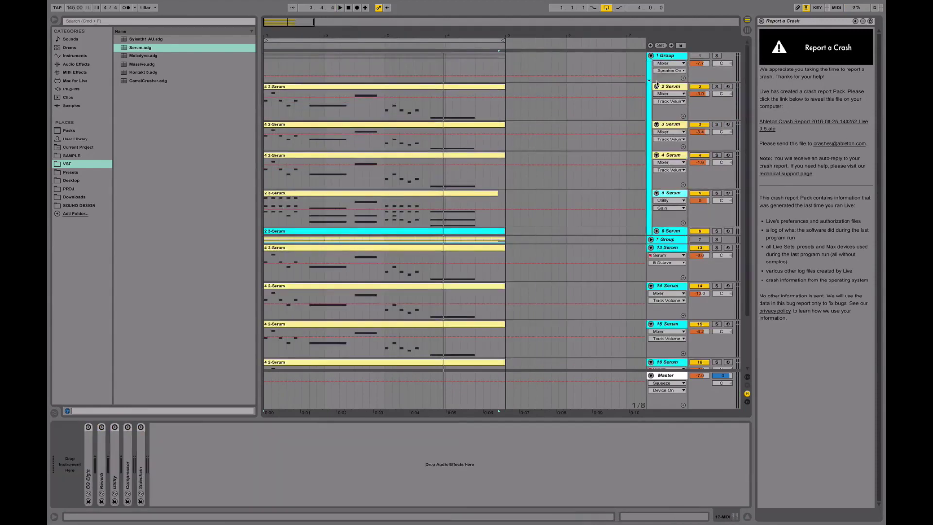
pyautogui.click(672, 194)
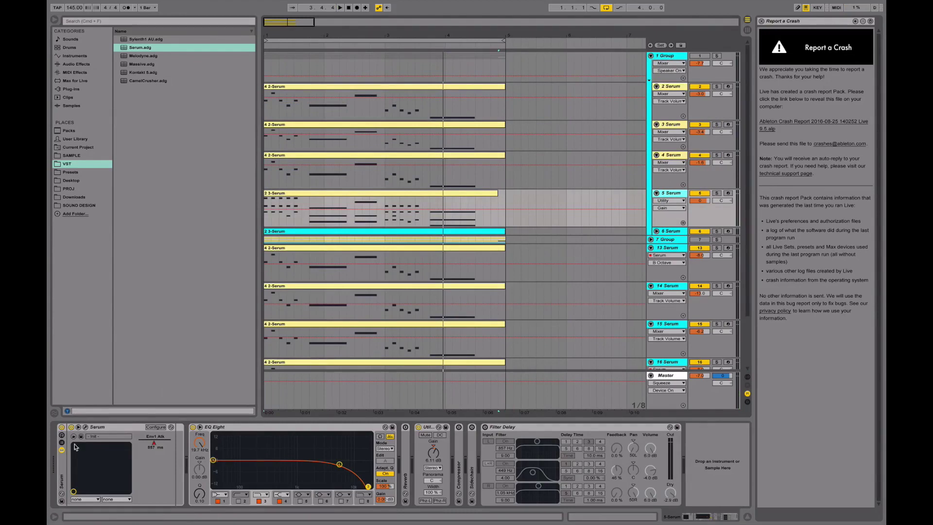
pyautogui.click(443, 193)
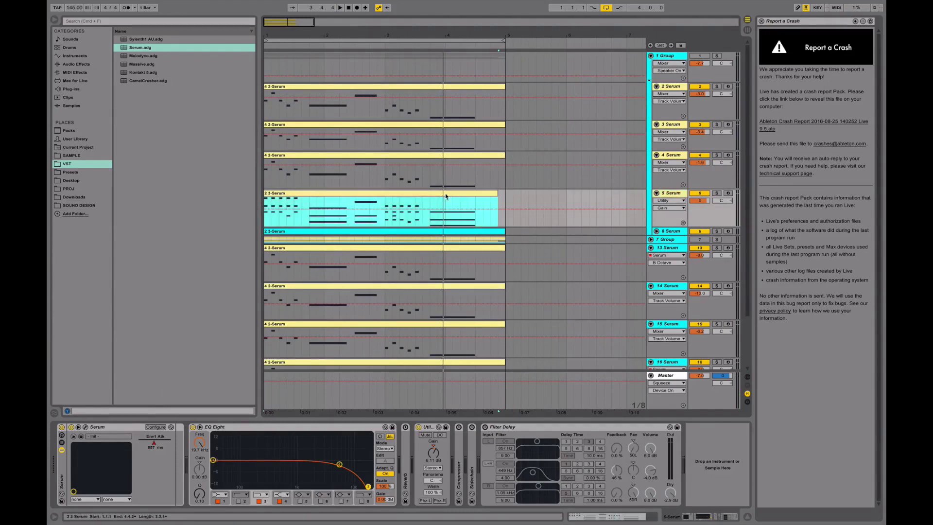
pyautogui.click(651, 55)
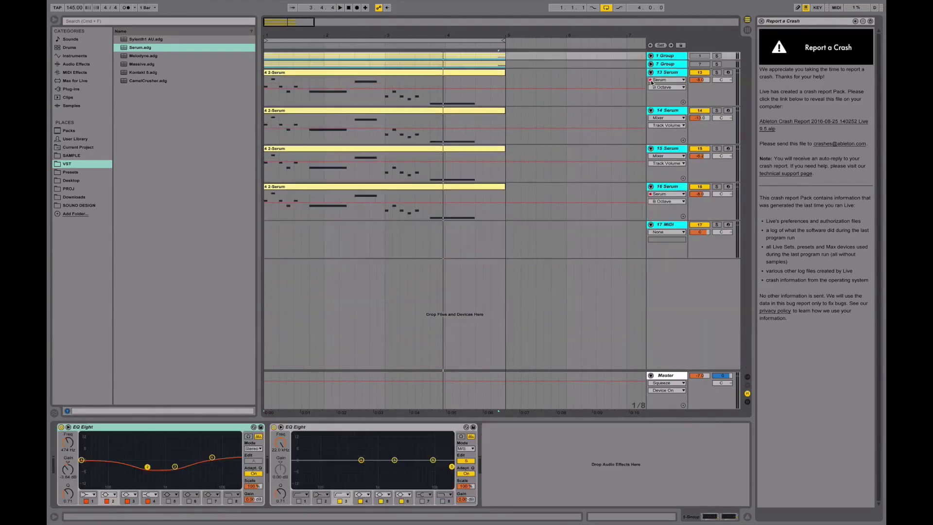
pyautogui.click(267, 234)
pyautogui.press('super+v')
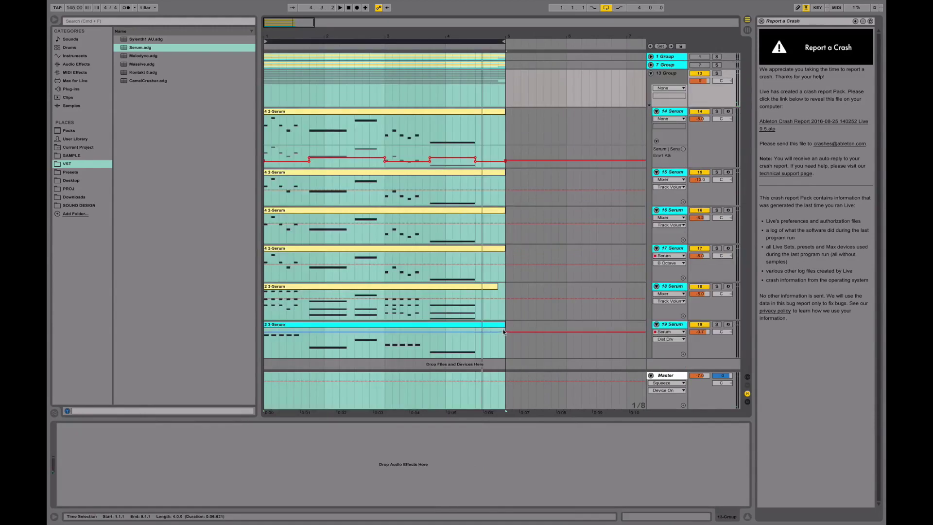
pyautogui.click(533, 272)
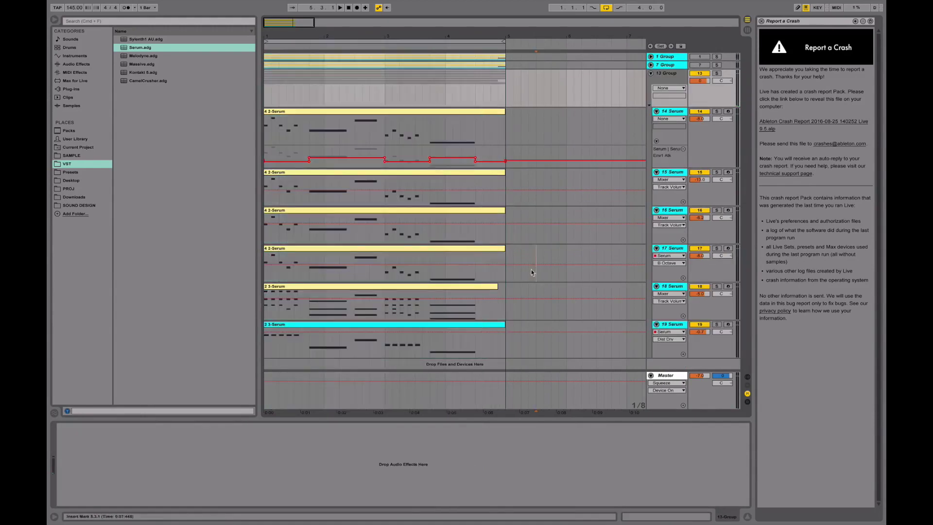
# - Open the chord clip on the track 18 Serum in the note editor and examine its full note range
pyautogui.doubleClick(408, 295)
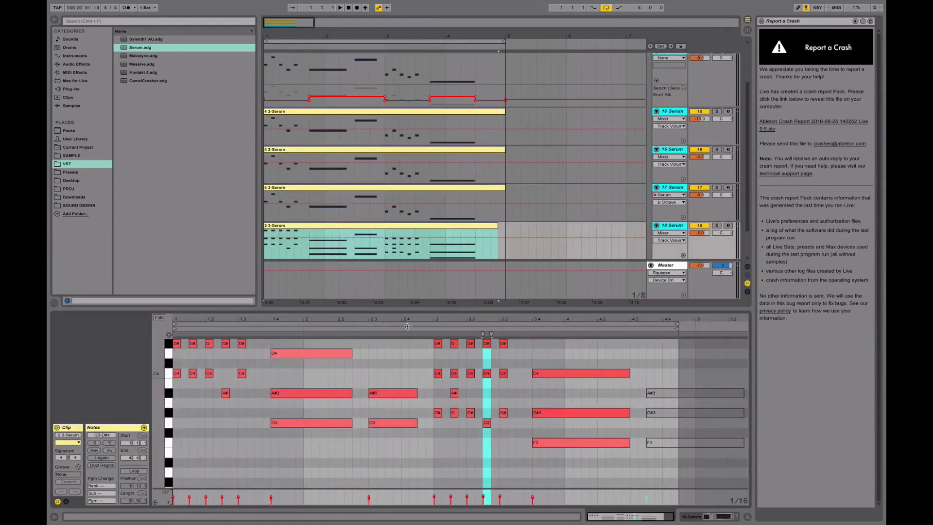
pyautogui.moveTo(158, 383); pyautogui.dragTo(140, 384)
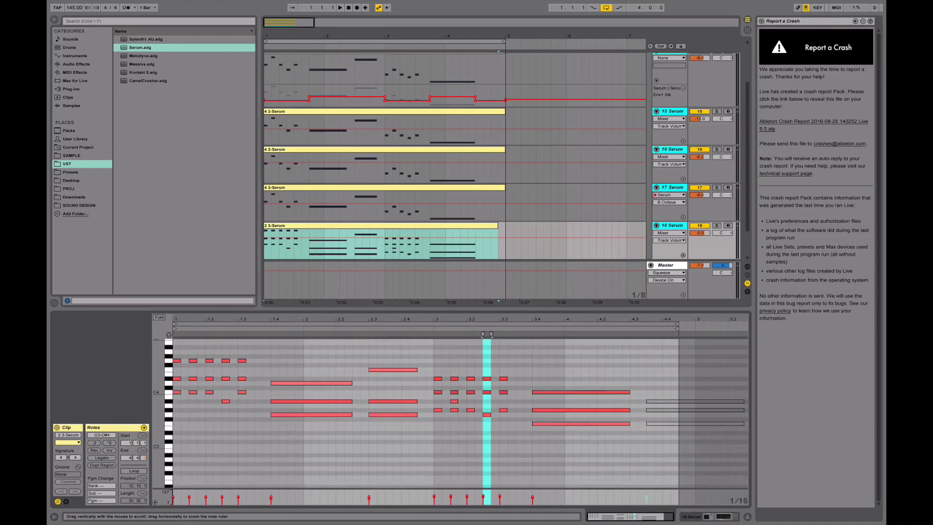
pyautogui.moveTo(156, 413); pyautogui.dragTo(156, 430)
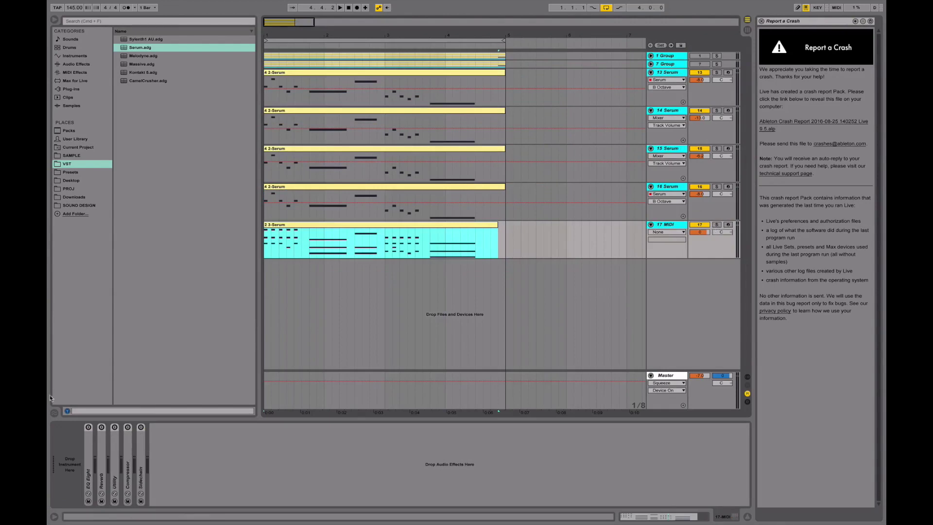
# - Load the Serum.adg preset onto MIDI track 17, solo the track and play its chords
pyautogui.click(140, 49)
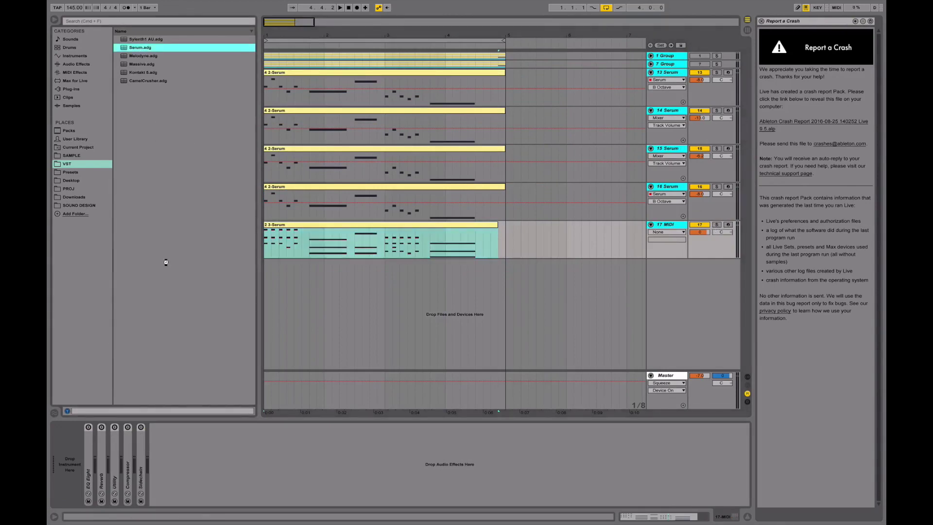
pyautogui.click(717, 225)
pyautogui.press('space')
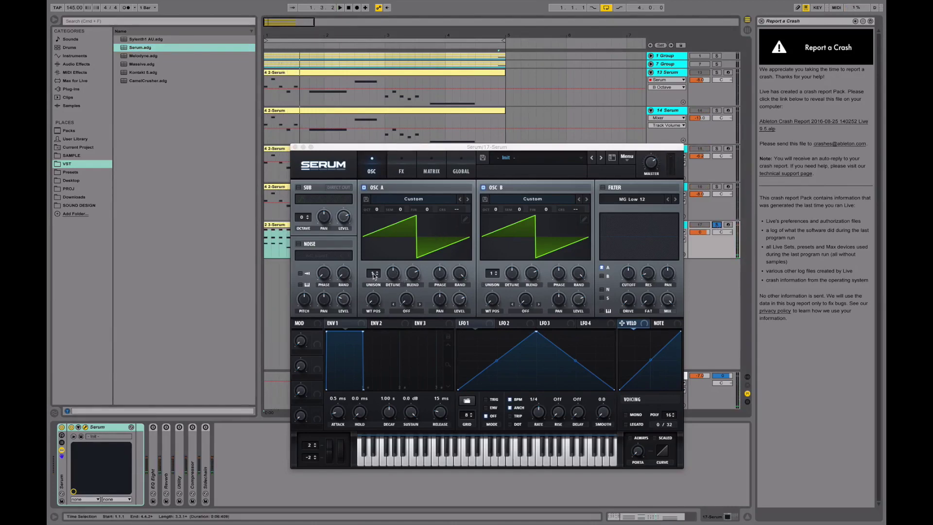
# - Give both oscillators 5 unison voices, lower oscillator B by one octave, and enable the MG Low 12 filter for oscillators A and B
pyautogui.moveTo(376, 274); pyautogui.dragTo(411, 290)
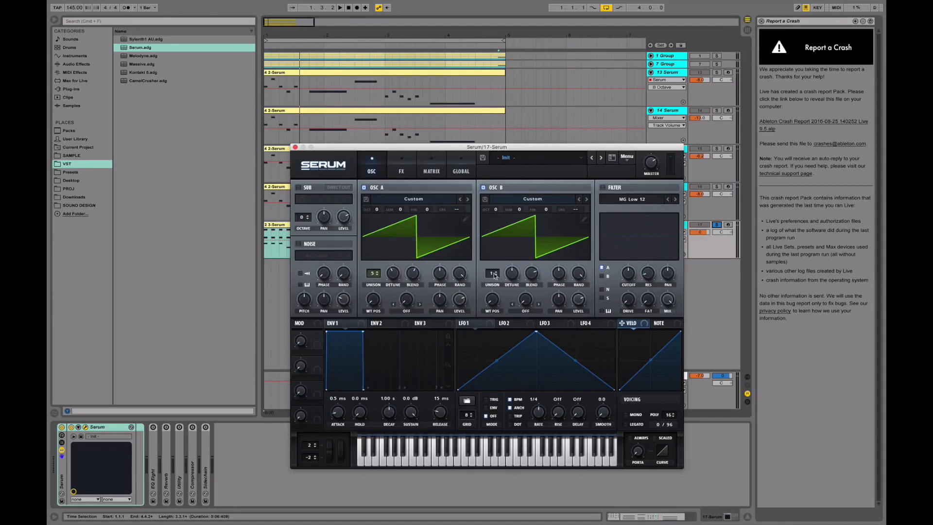
pyautogui.moveTo(496, 275); pyautogui.dragTo(525, 299)
pyautogui.moveTo(498, 210); pyautogui.dragTo(494, 217)
pyautogui.click(602, 187)
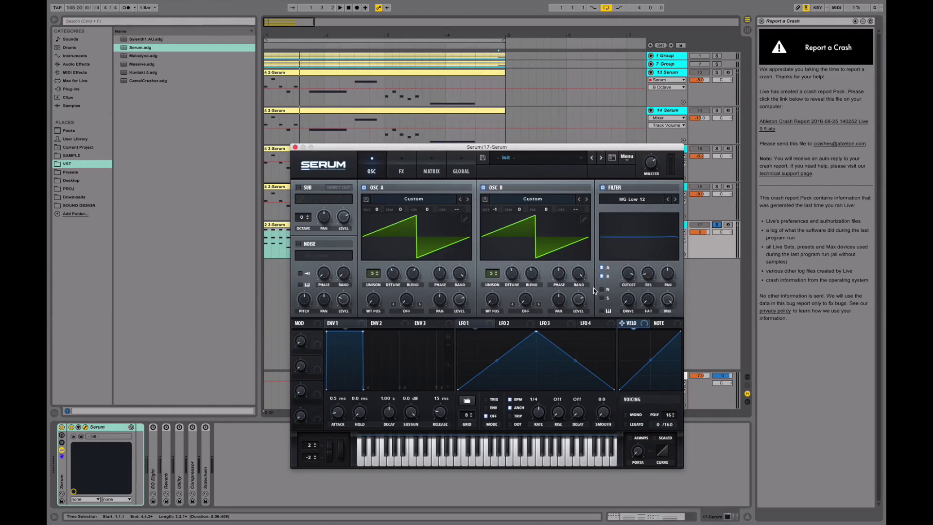
# - Listen to the soloed chords and set the release of envelope 1 to 154 ms
pyautogui.press('space')
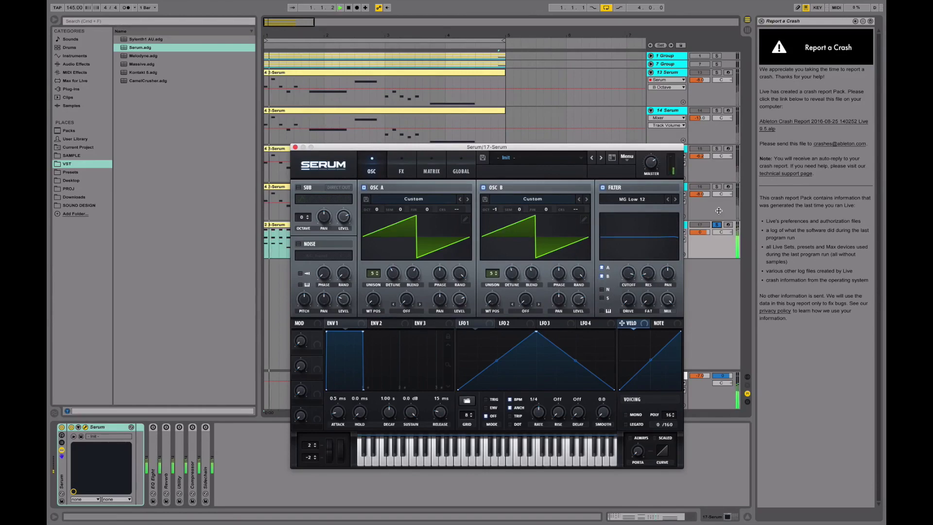
pyautogui.press('space')
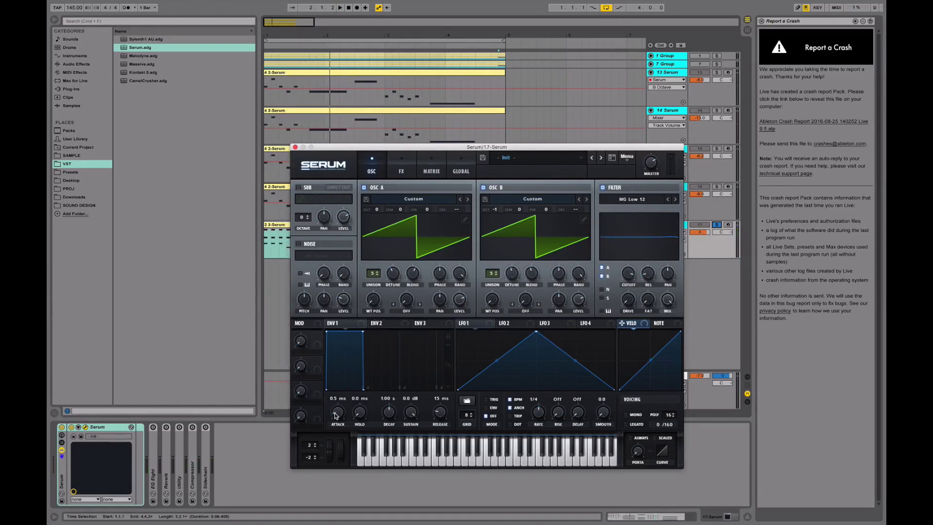
pyautogui.moveTo(439, 412); pyautogui.dragTo(439, 406)
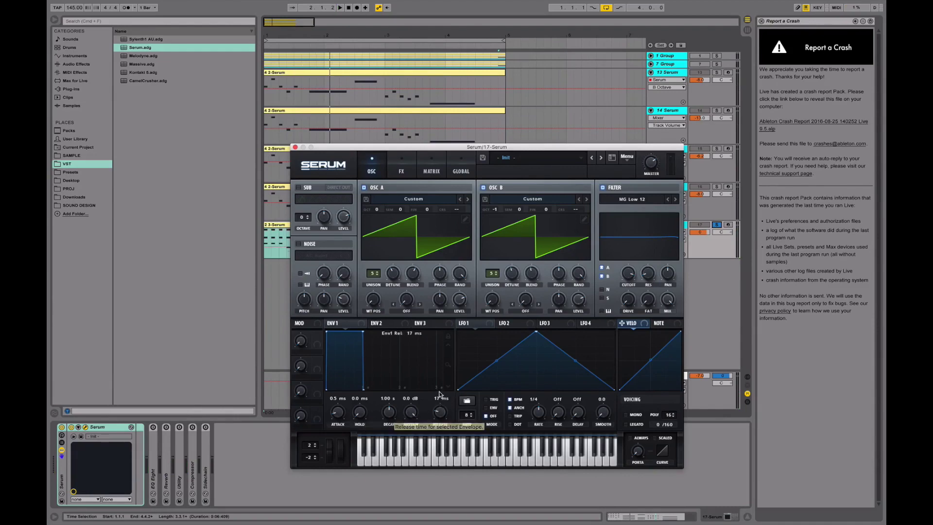
pyautogui.scroll(15, 440, 397)
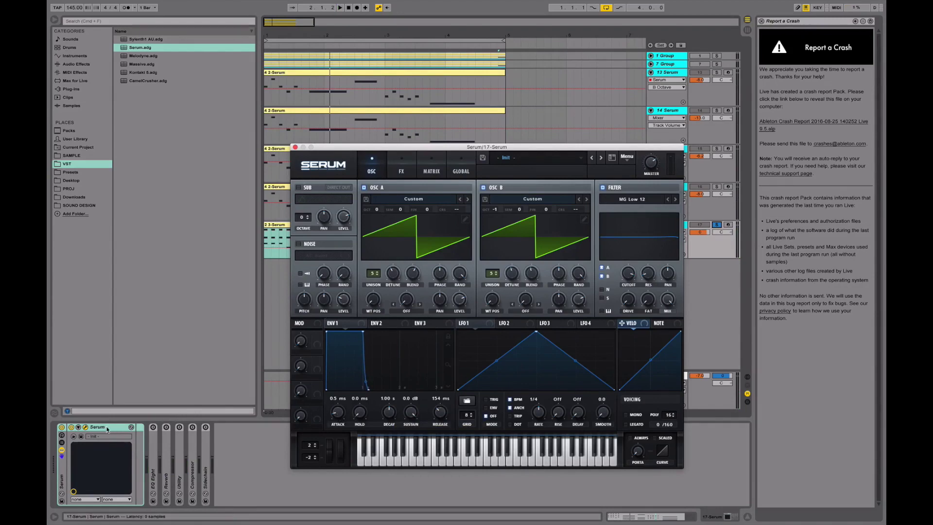
# - Expose the envelope 1 attack as a configured parameter of track 17's Serum device and close the plug-in window
pyautogui.click(77, 428)
pyautogui.click(155, 426)
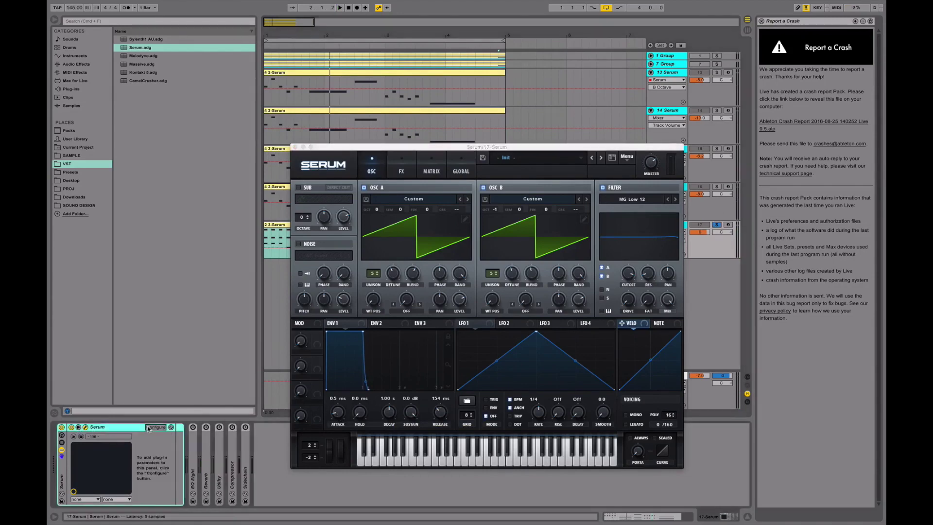
pyautogui.click(339, 413)
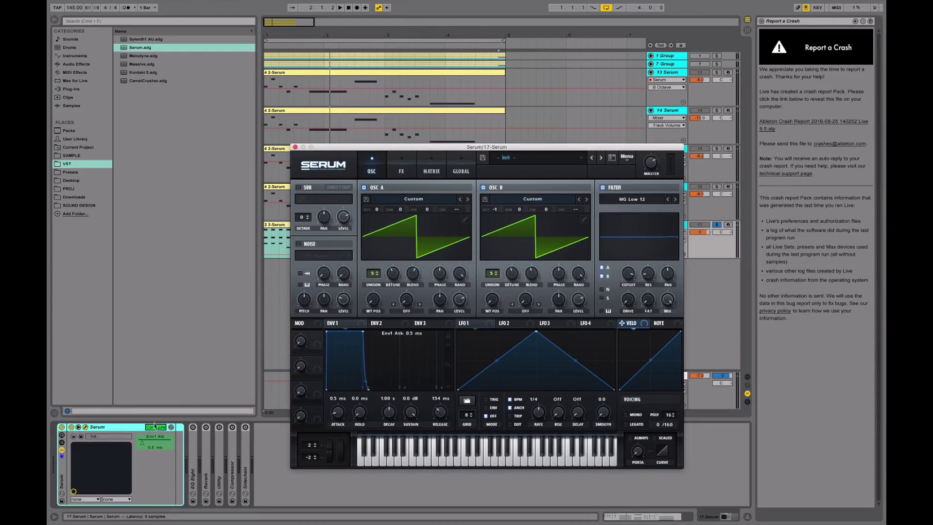
pyautogui.click(155, 426)
pyautogui.click(295, 148)
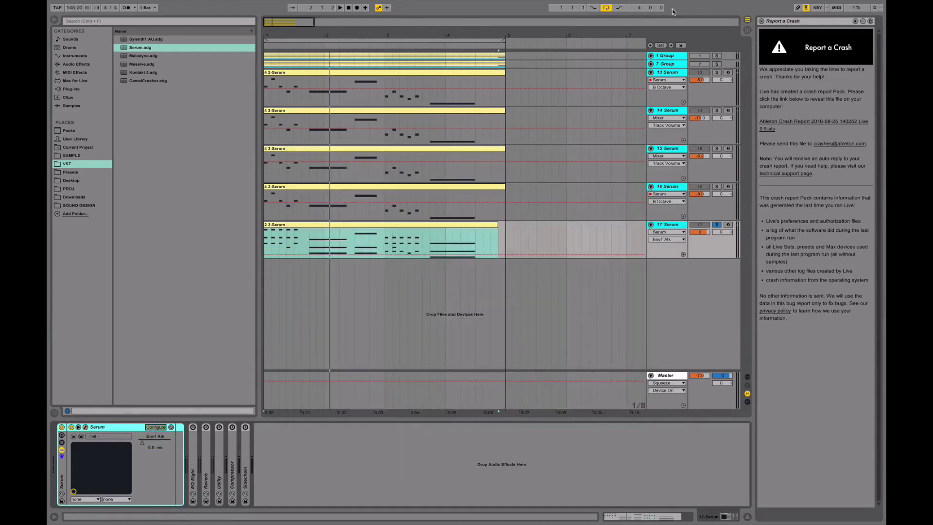
# - Show track 13's Env1 Atk automation in a separate automation lane
pyautogui.click(668, 84)
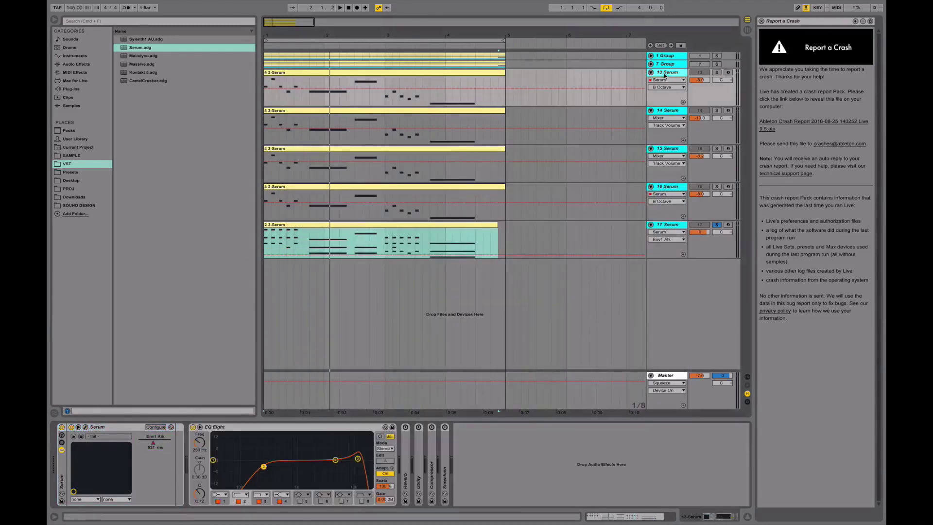
pyautogui.click(154, 444)
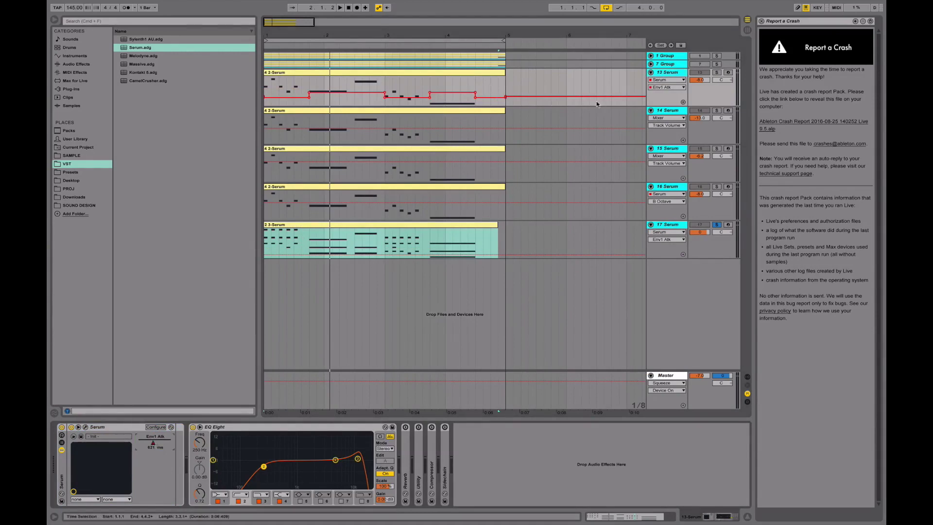
pyautogui.click(682, 102)
# - Copy the four-bar Env1 Atk automation from track 13, paste it at the start of track 17 and play it back
pyautogui.click(486, 113)
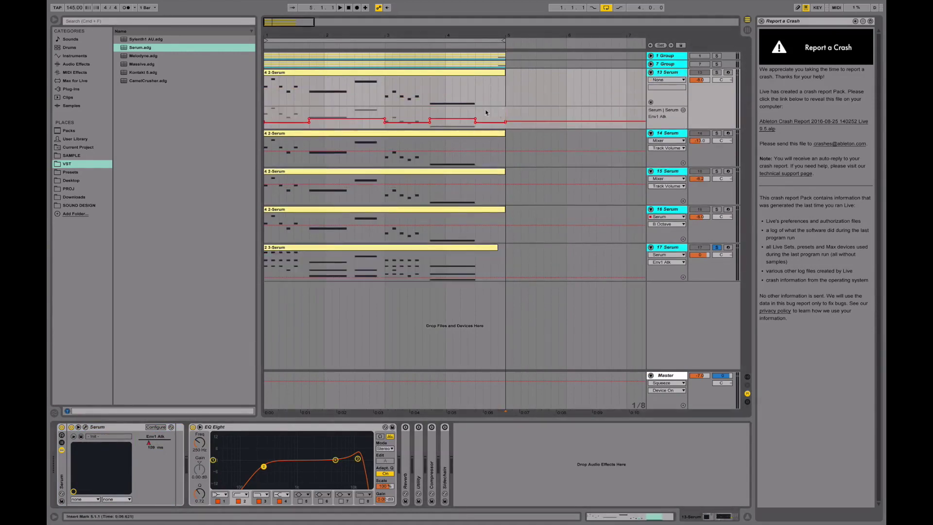
pyautogui.keyDown('shift'); pyautogui.click(264, 117); pyautogui.keyUp('shift')
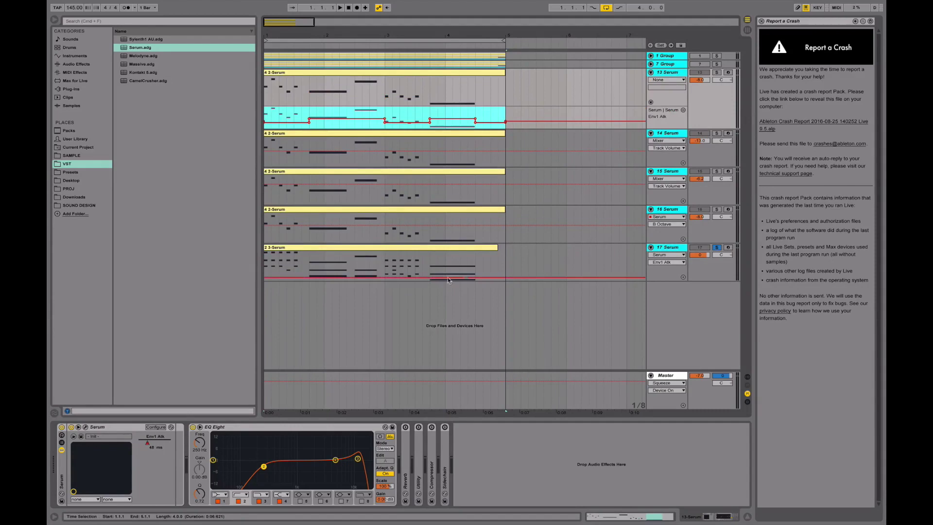
pyautogui.click(265, 266)
pyautogui.hotkey('ctrl', 'v')
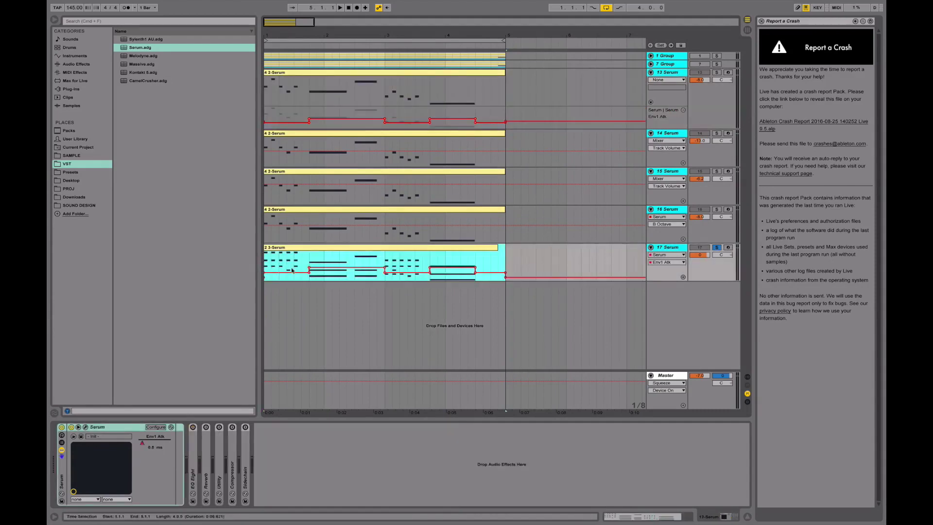
pyautogui.press('space')
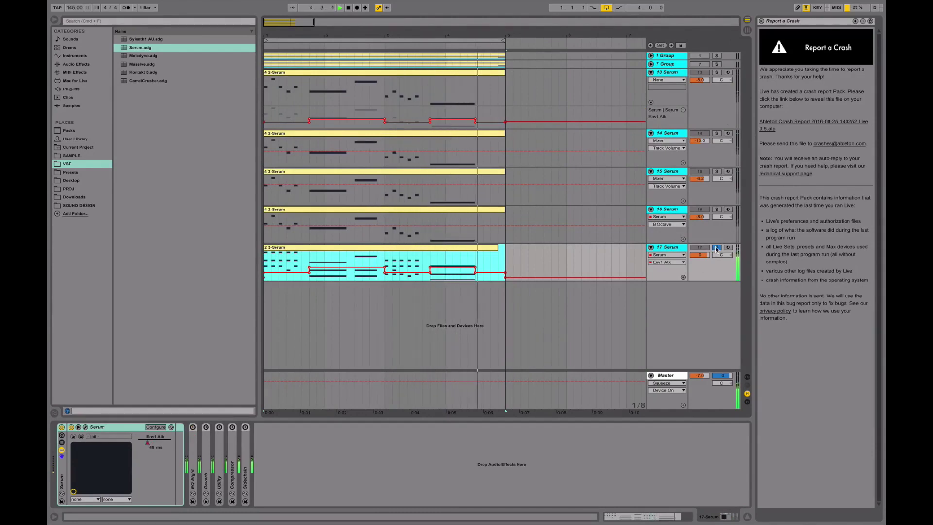
pyautogui.press('space')
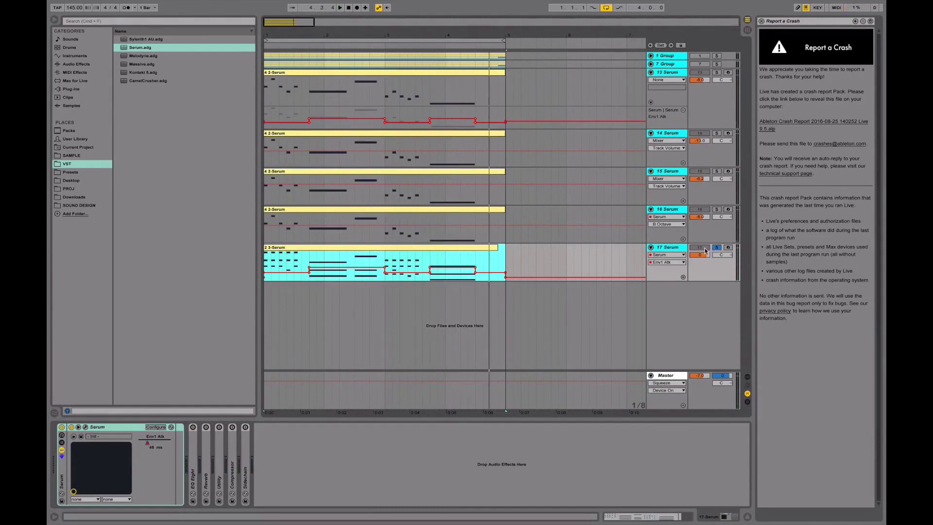
# - Enable the Tube distortion and chorus effects in track 17's Serum and listen to the result
pyautogui.press('alt+super+p')
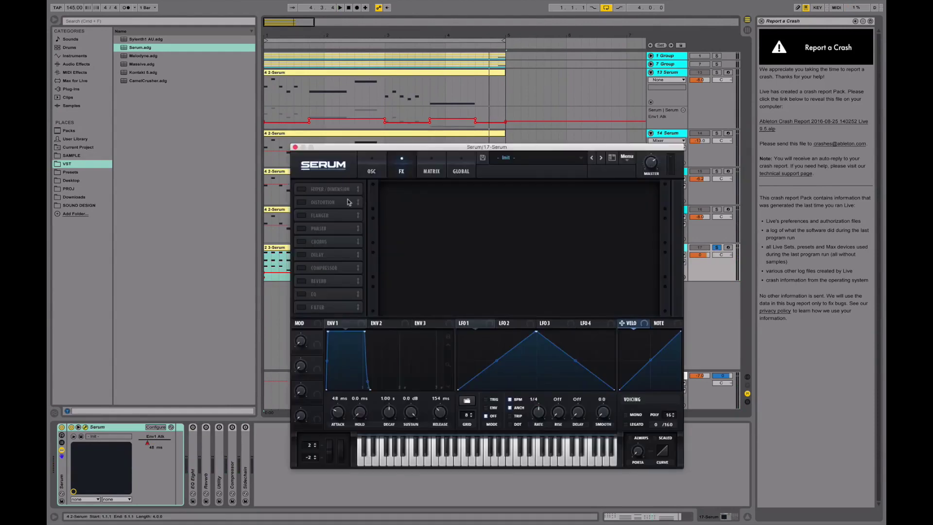
pyautogui.click(301, 203)
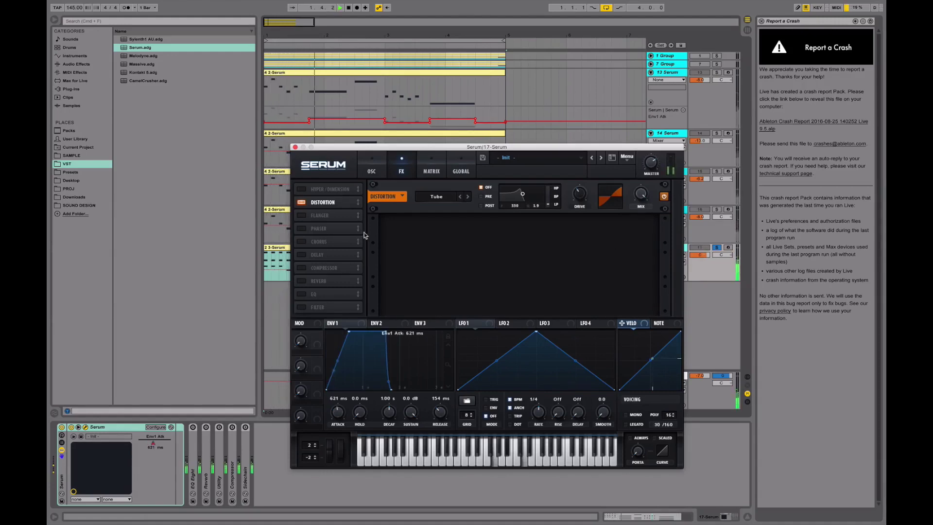
pyautogui.click(301, 241)
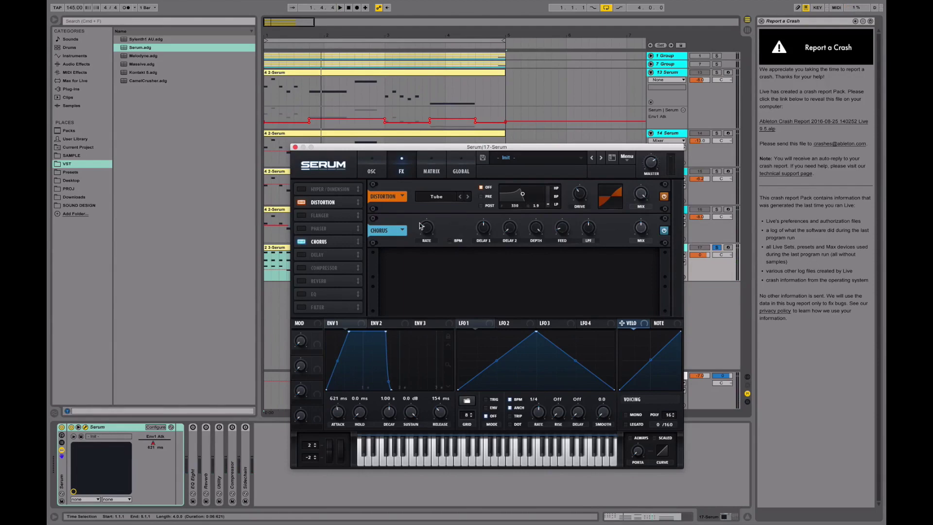
pyautogui.press('space')
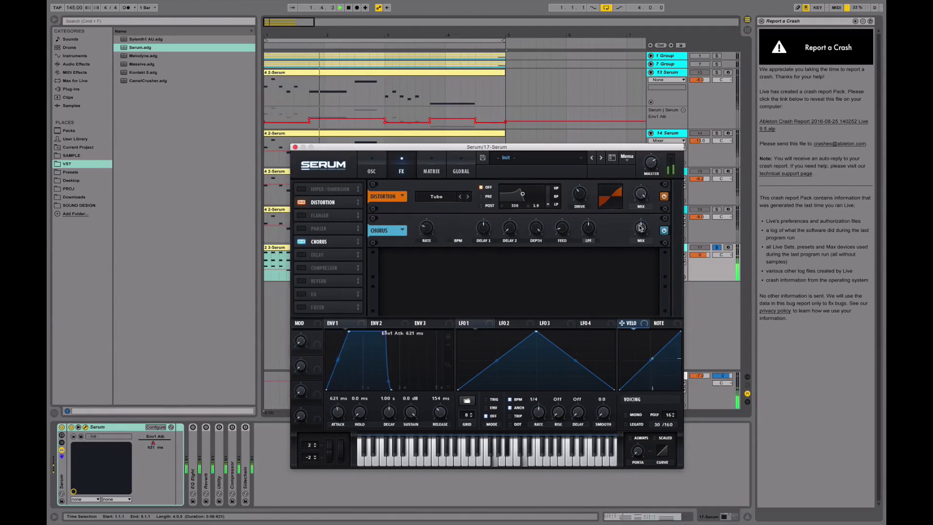
pyautogui.press('space')
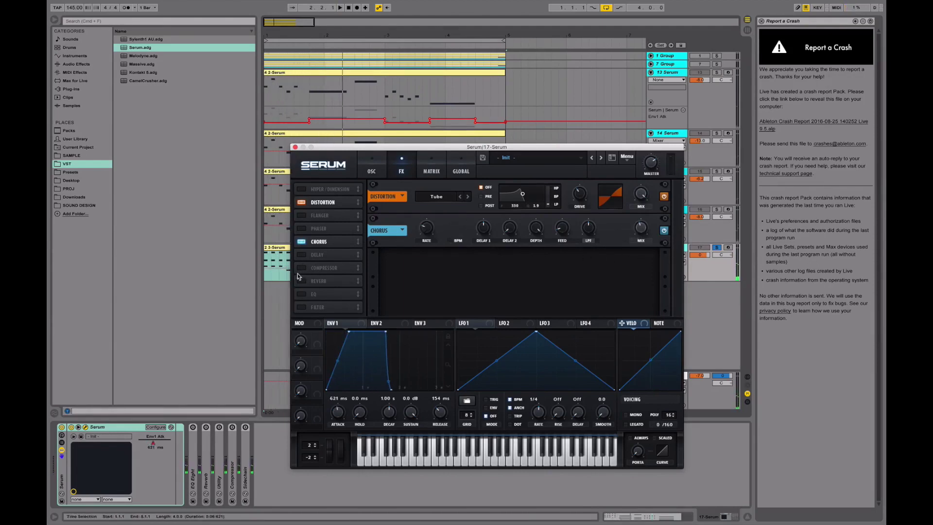
# - Enable Serum's compressor with about 3.5 dB of gain, adjust its threshold during playback, and close the plug-in window
pyautogui.click(301, 268)
pyautogui.moveTo(531, 267); pyautogui.dragTo(531, 248)
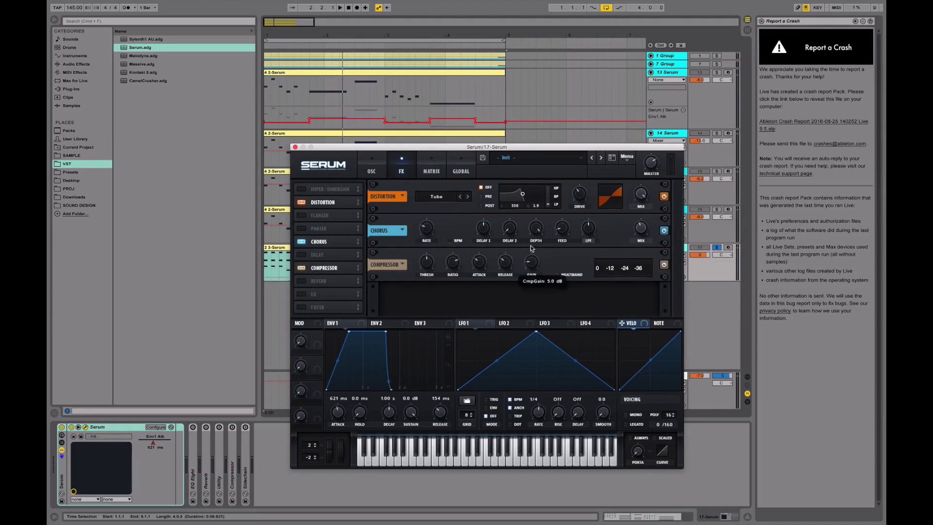
pyautogui.press('space')
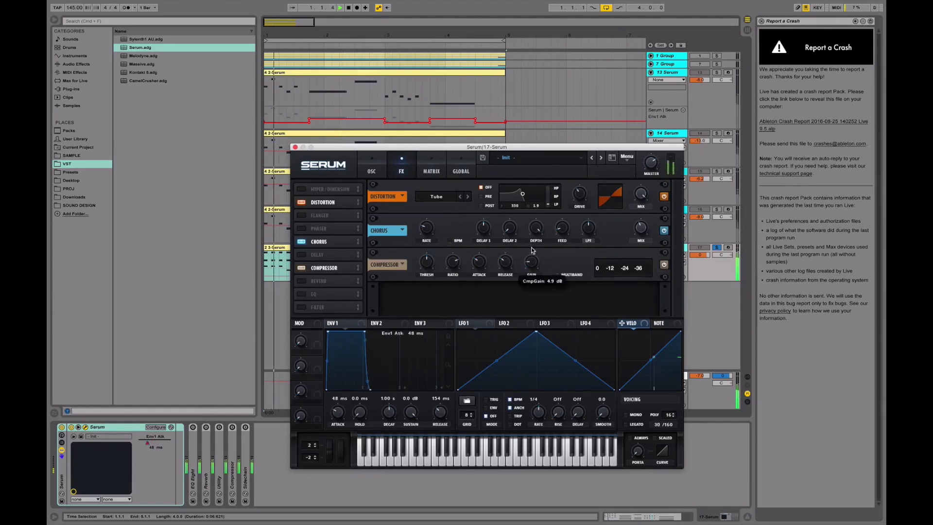
pyautogui.moveTo(531, 249); pyautogui.dragTo(531, 253)
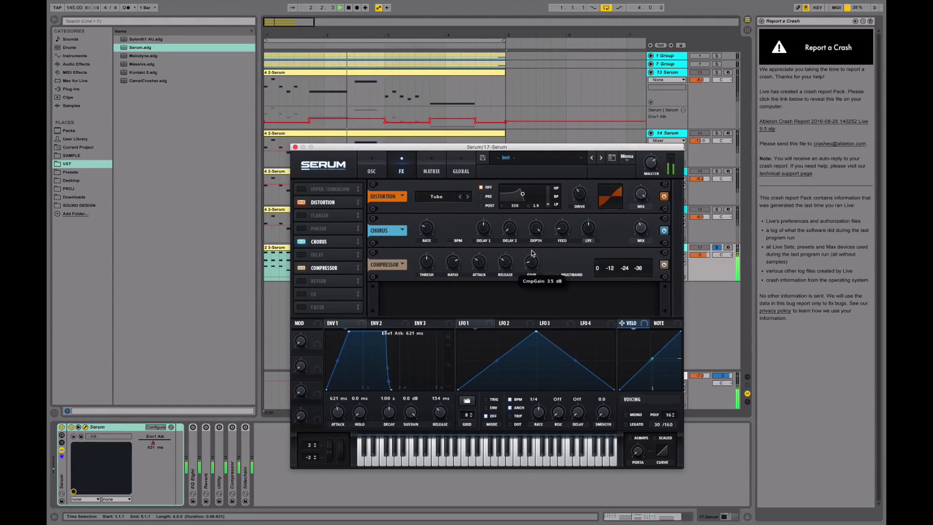
pyautogui.moveTo(428, 263); pyautogui.dragTo(430, 268)
pyautogui.press('space')
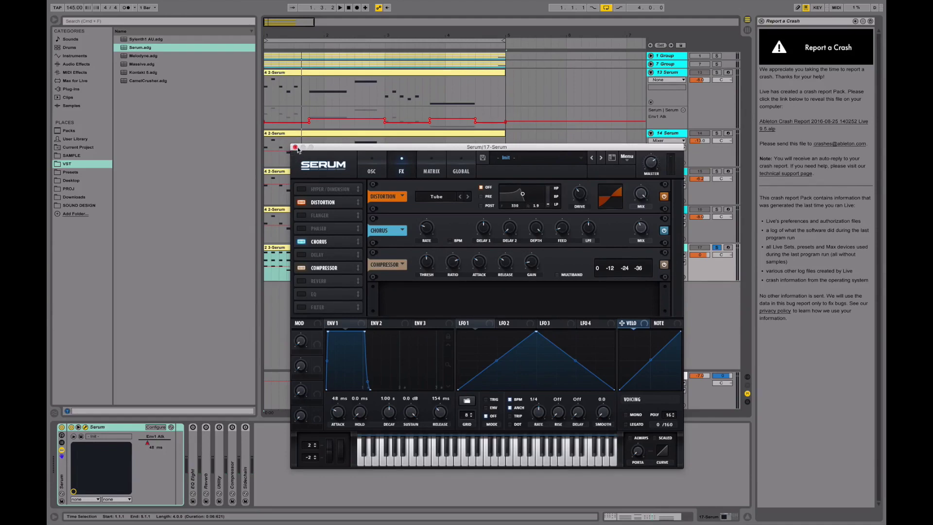
pyautogui.click(295, 147)
# - Change band 3 of track 17's EQ Eight to a high cut at 11.2 kHz while listening to the chords
pyautogui.doubleClick(193, 433)
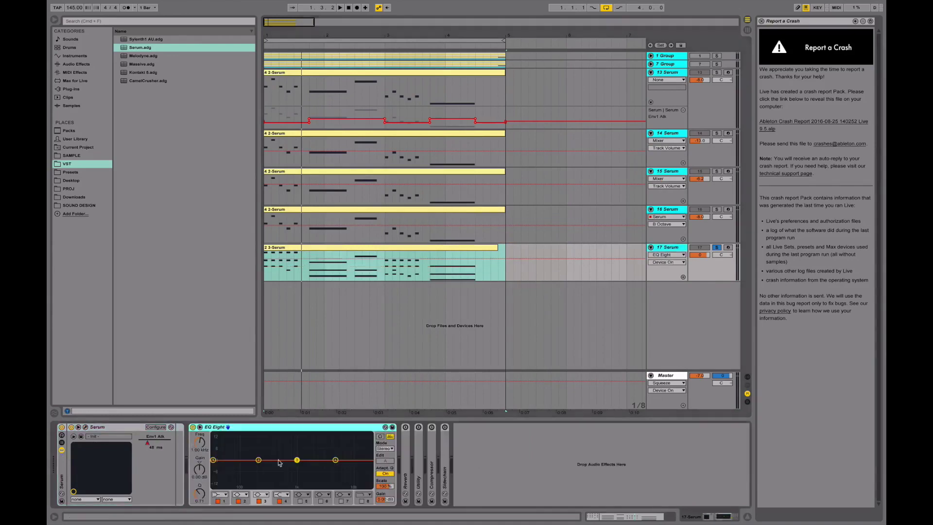
pyautogui.click(261, 494)
pyautogui.click(263, 484)
pyautogui.press('space')
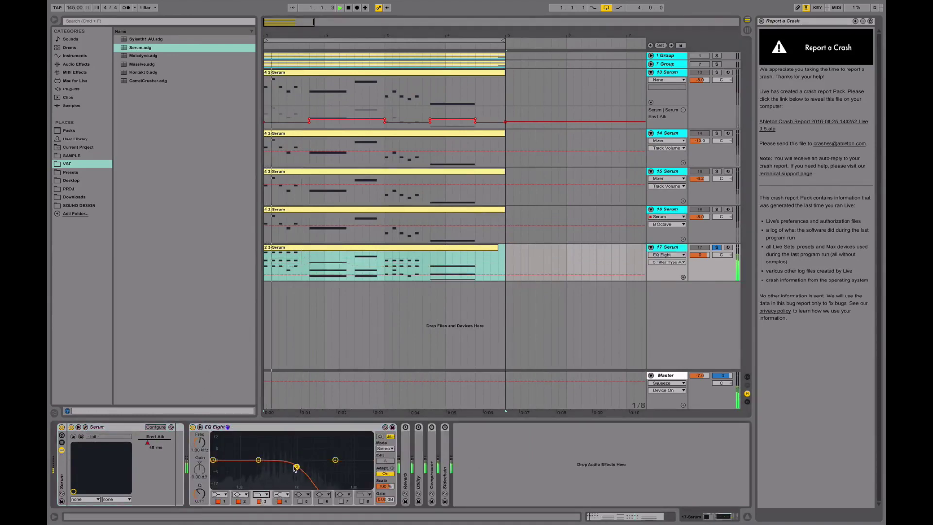
pyautogui.moveTo(297, 466); pyautogui.dragTo(355, 472)
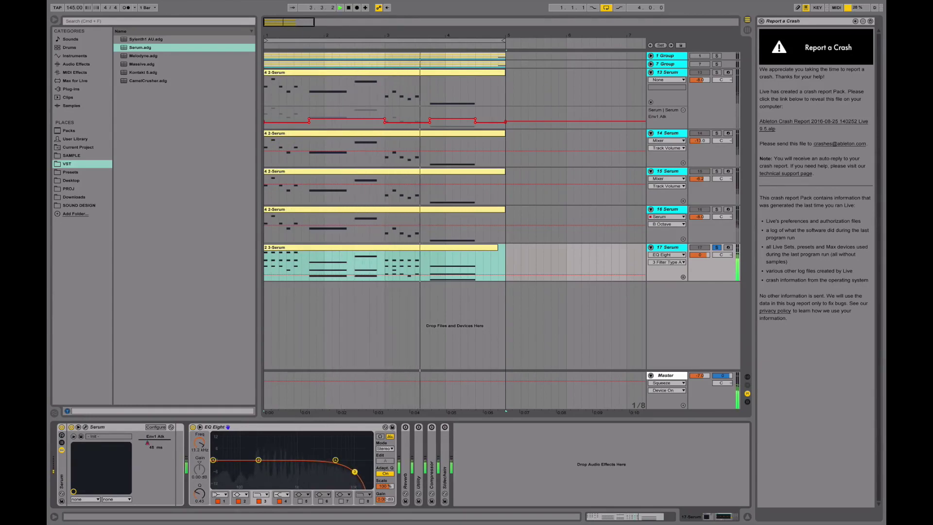
pyautogui.press('space')
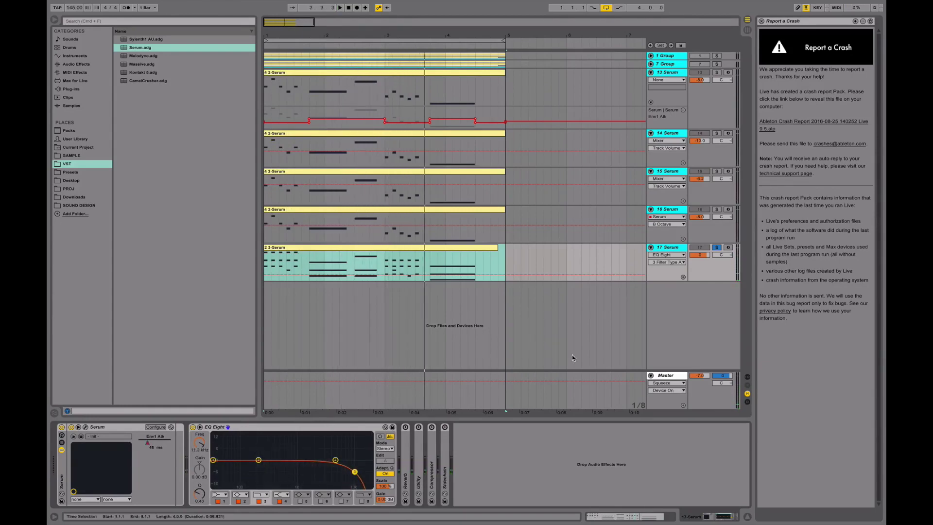
pyautogui.press('space')
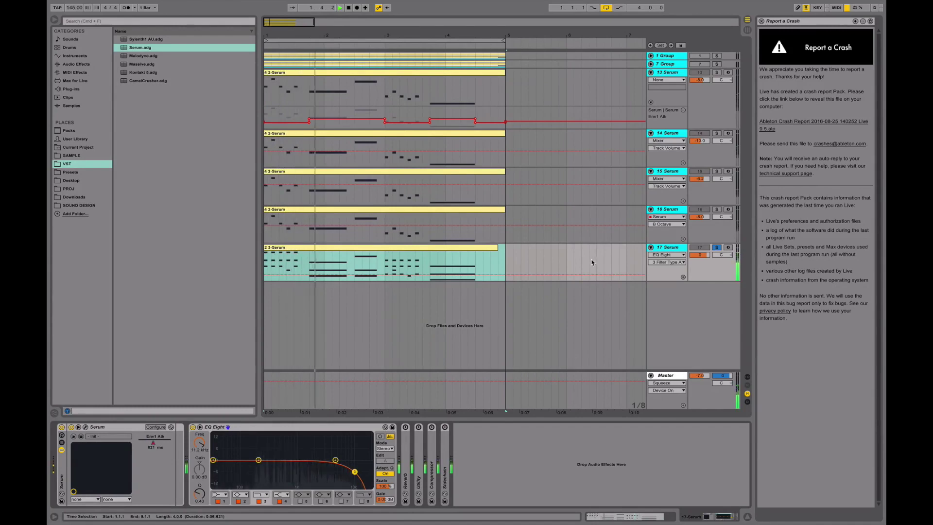
# - Solo the melody layers on tracks 13 to 16 with track 17, and lower track 17's volume while playing them together
pyautogui.click(716, 209)
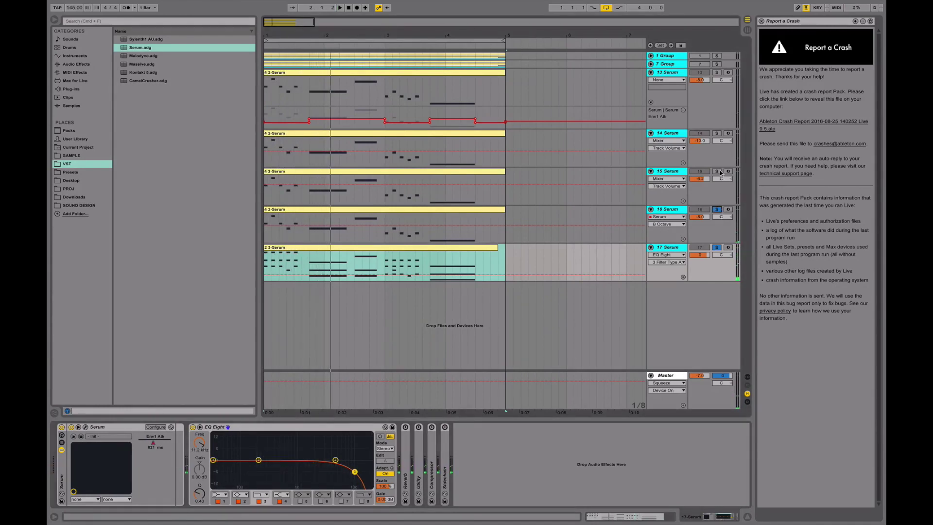
pyautogui.click(717, 133)
pyautogui.press('space')
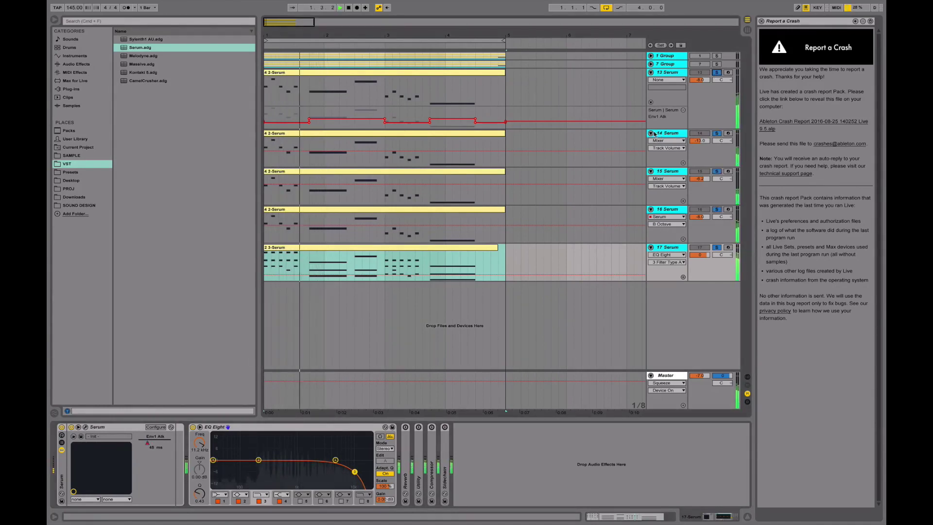
pyautogui.moveTo(700, 254); pyautogui.dragTo(699, 265)
pyautogui.press('space')
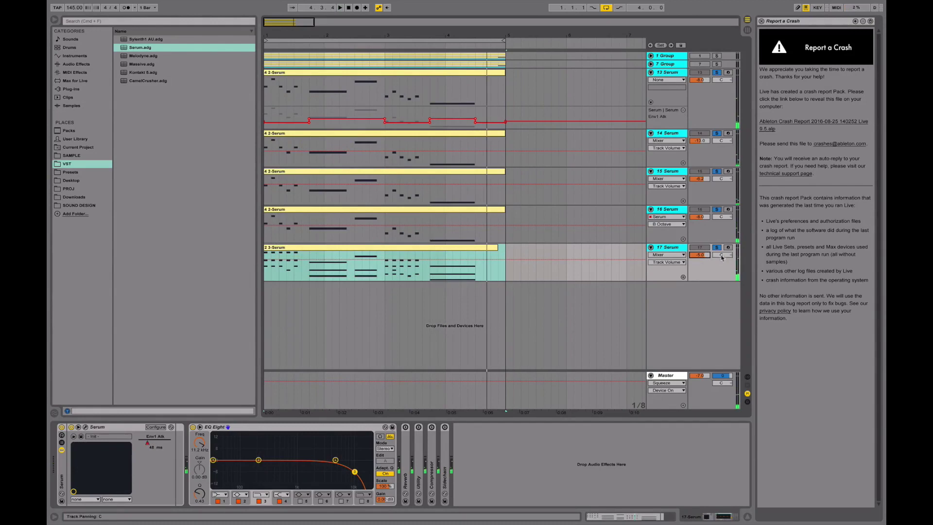
# - Clear the solos, duplicate the chord track 17, and solo the duplicate for playback
pyautogui.click(717, 248)
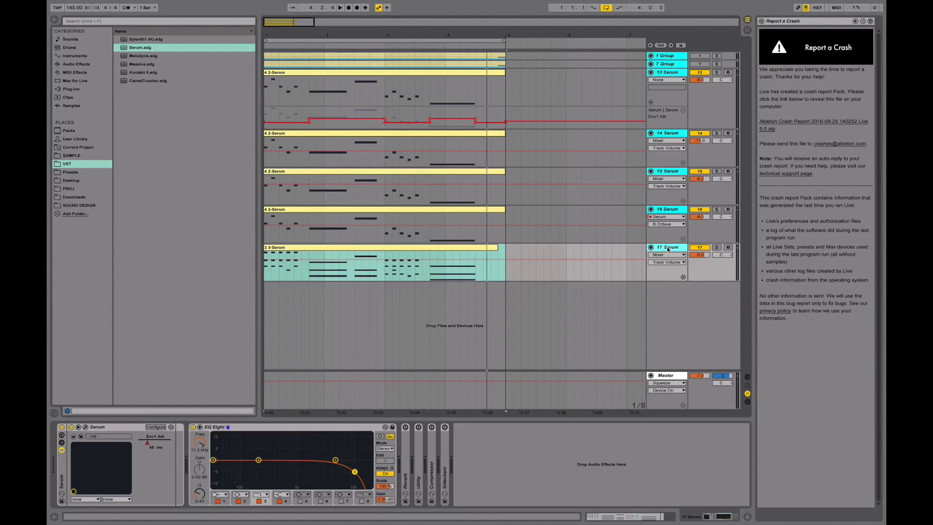
pyautogui.press('super+d')
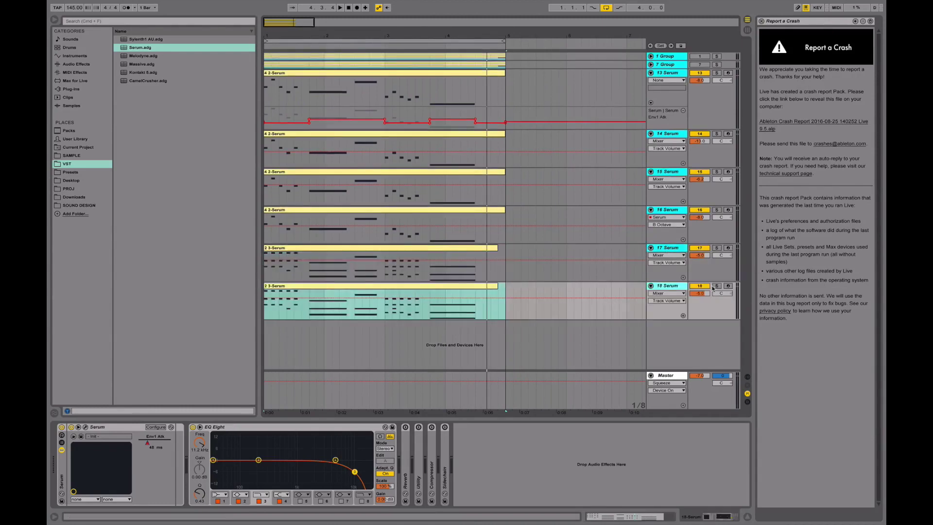
pyautogui.click(715, 286)
pyautogui.press('space')
# - Copy the four-bar bass clip from track 6 in 1 Group and paste it at the start of track 18
pyautogui.click(650, 56)
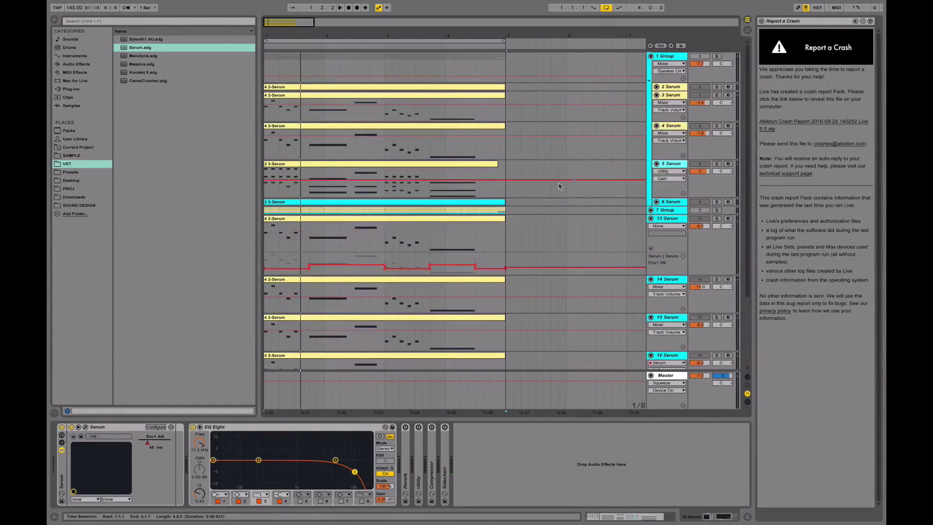
pyautogui.click(646, 205)
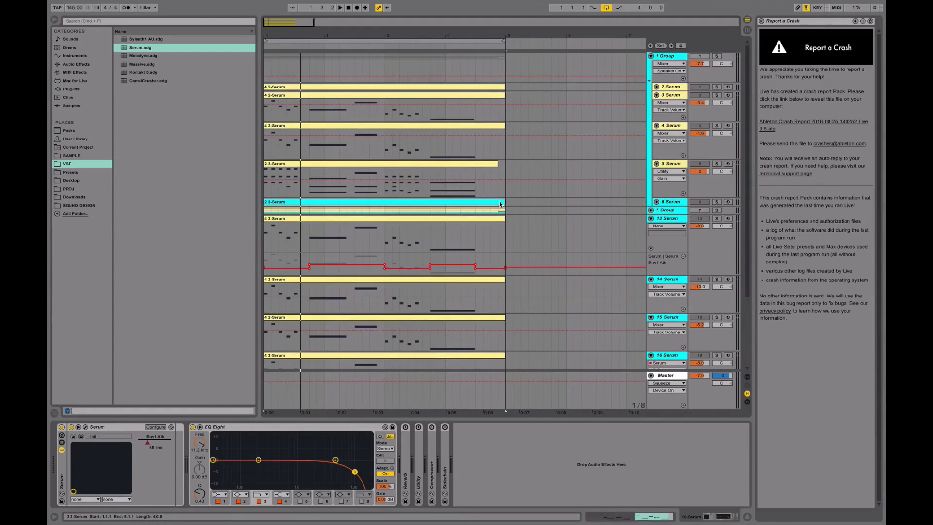
pyautogui.click(651, 56)
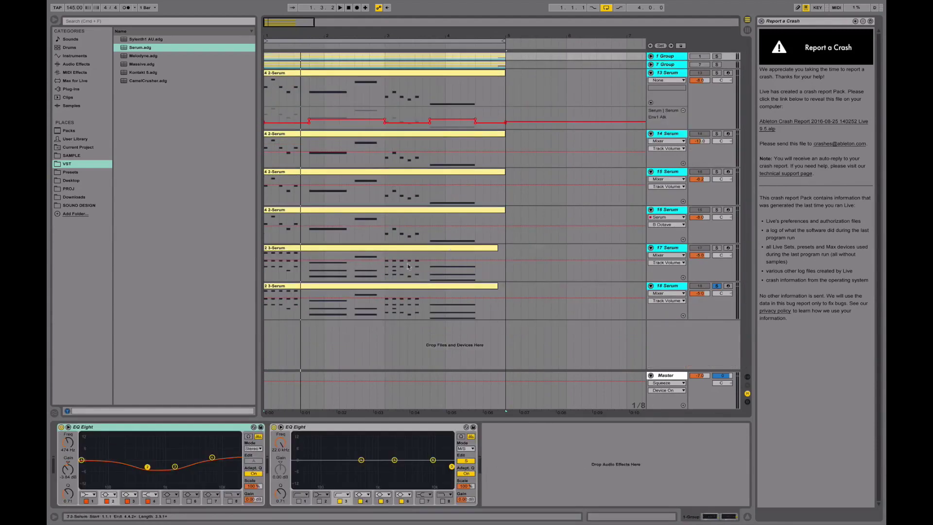
pyautogui.click(265, 313)
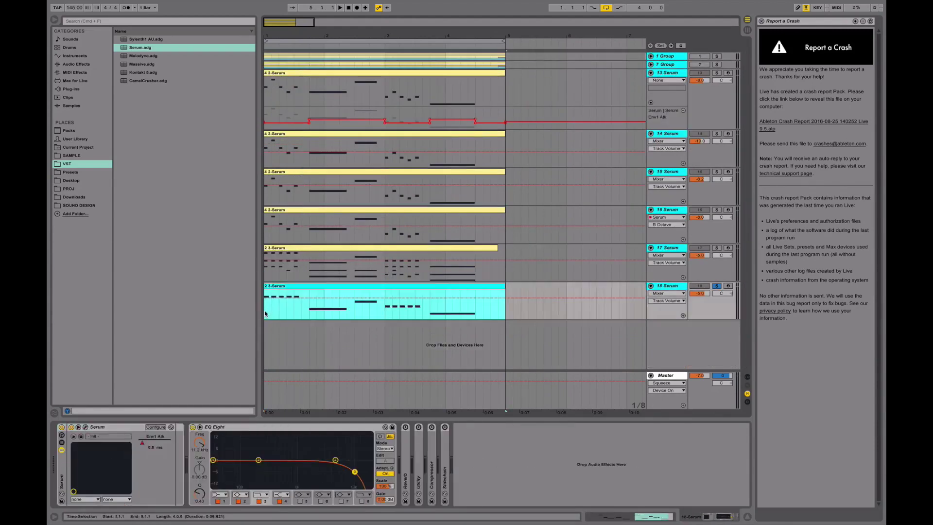
pyautogui.press('space')
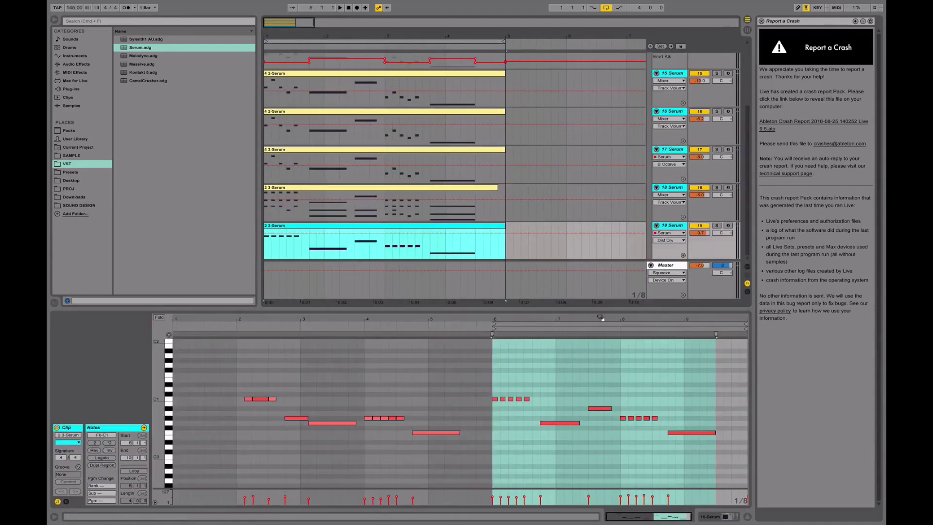
# - Examine the pitches and rhythm of the pasted bass clip's notes in the piano roll
pyautogui.moveTo(600, 318); pyautogui.dragTo(461, 340)
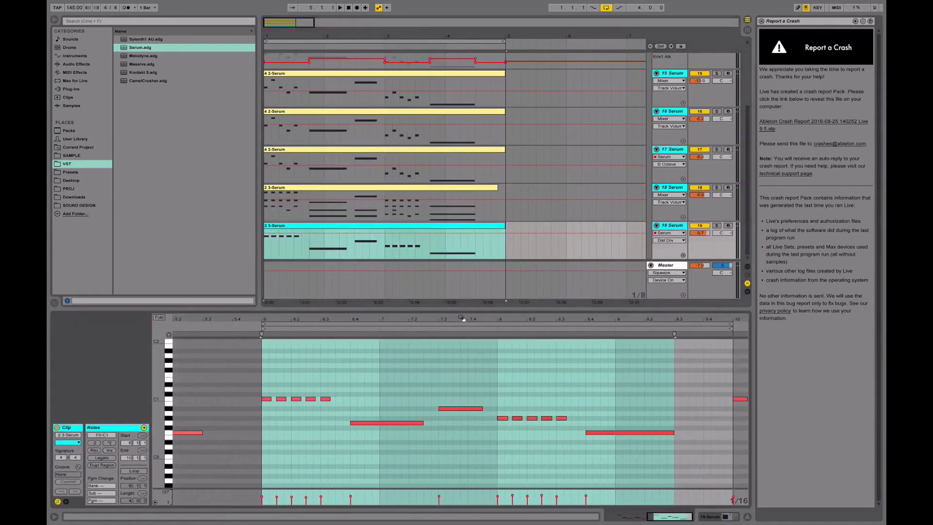
pyautogui.rightClick(219, 396)
pyautogui.click(169, 407)
pyautogui.moveTo(159, 409)
pyautogui.mouseDown()
pyautogui.moveTo(190, 408)
pyautogui.moveTo(180, 410)
pyautogui.mouseUp()
pyautogui.click(384, 372)
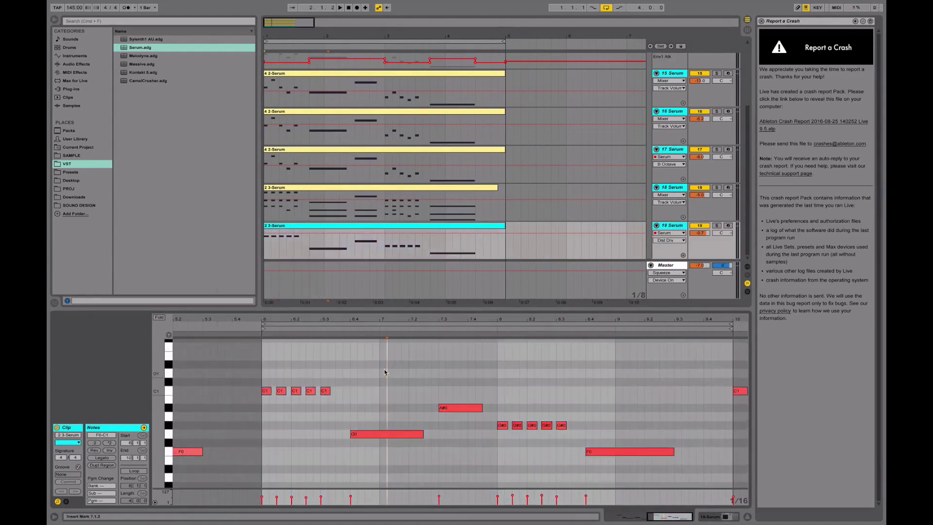
pyautogui.click(747, 516)
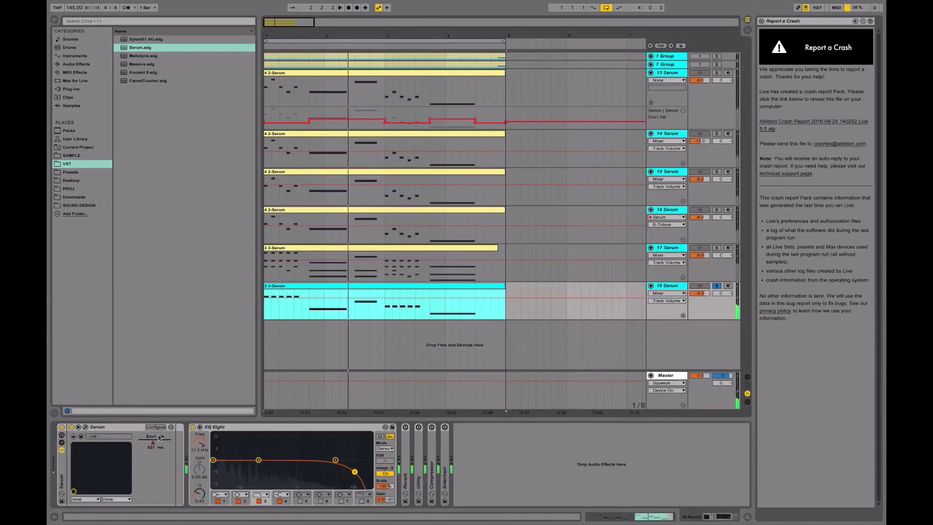
# - In track 18's Serum, set oscillator A's octave to +1 and oscillator B's octave to 0
pyautogui.click(86, 427)
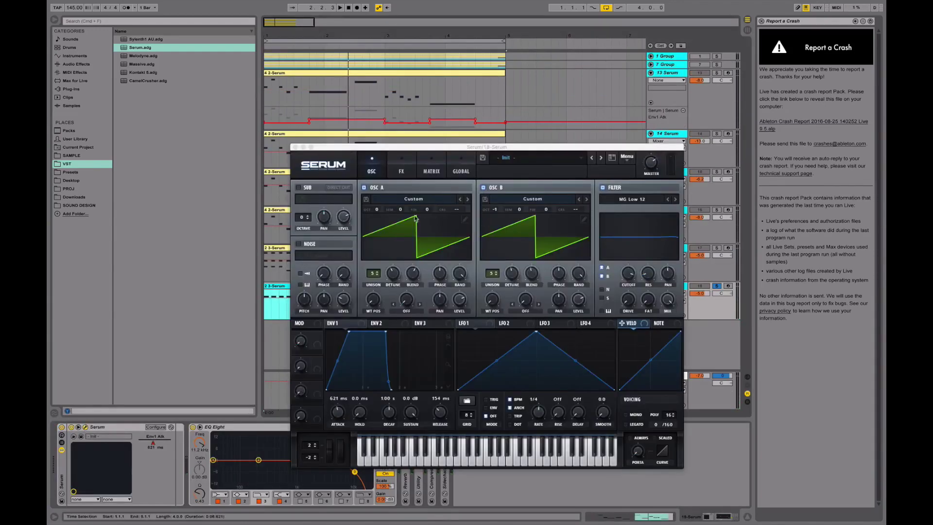
pyautogui.moveTo(376, 209); pyautogui.dragTo(377, 204)
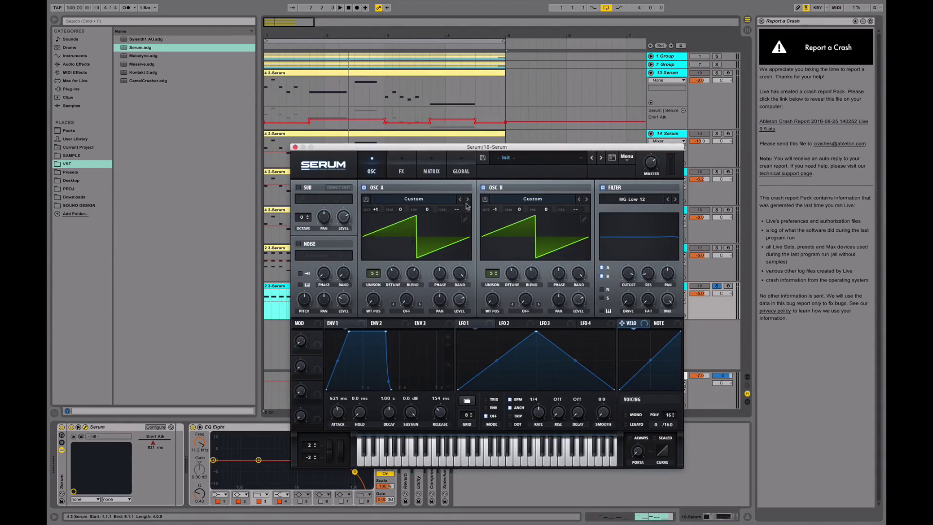
pyautogui.moveTo(496, 212); pyautogui.dragTo(496, 205)
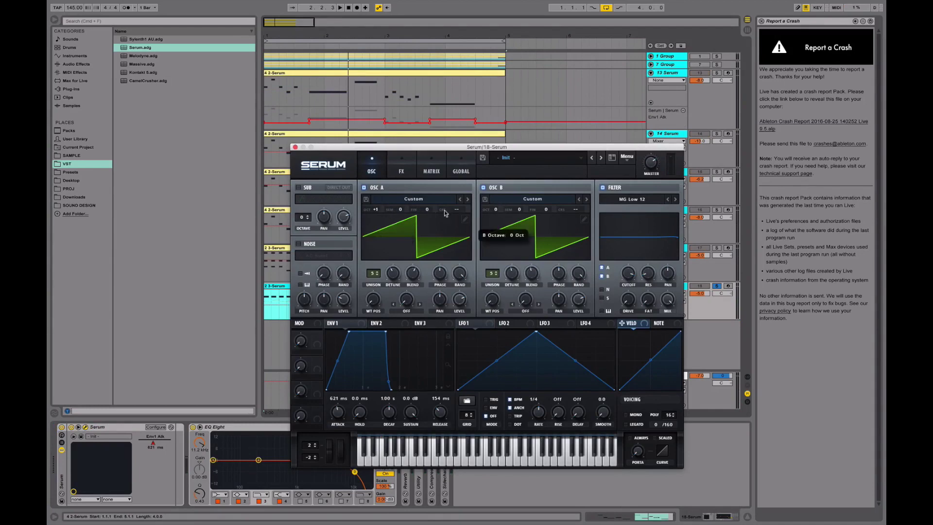
# - Load the Analog wavetable DS Saw and Tri into oscillator A and lower the MG Low 12 filter cutoff during playback
pyautogui.click(430, 200)
pyautogui.moveTo(436, 213)
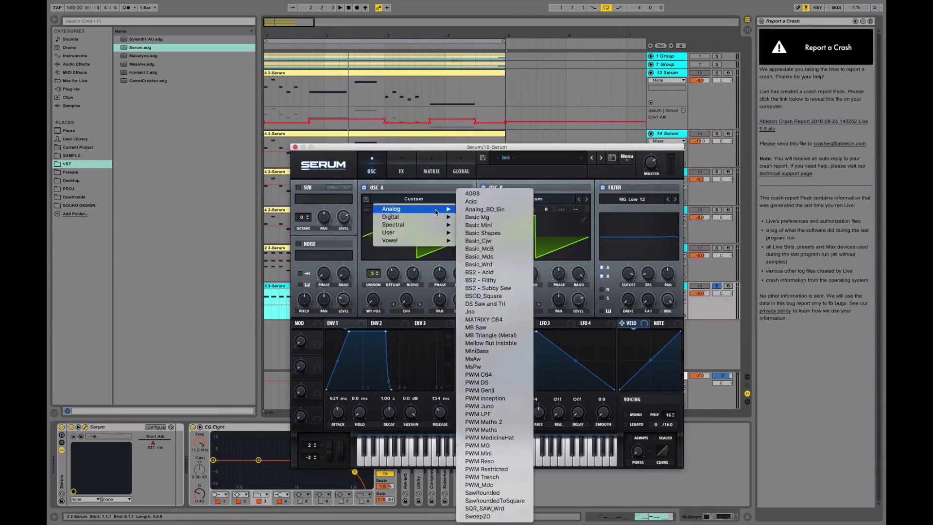
pyautogui.click(471, 305)
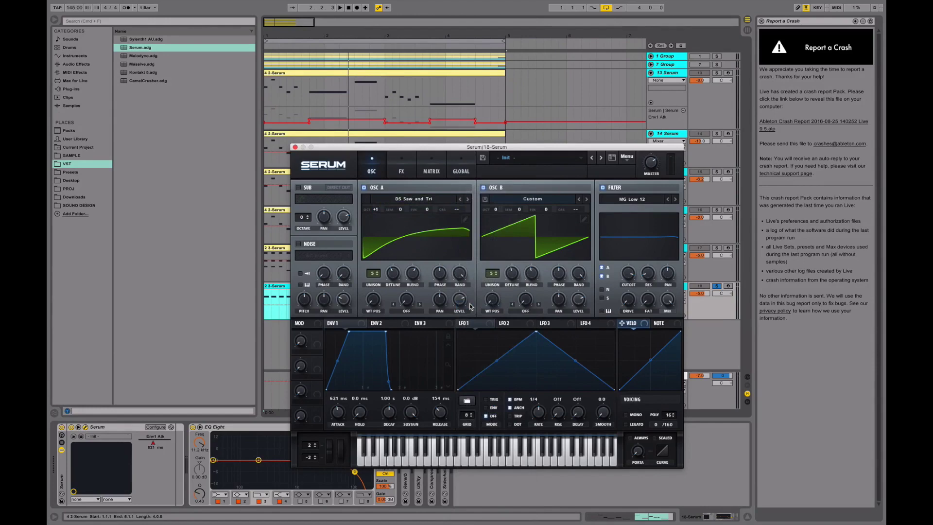
pyautogui.press('space')
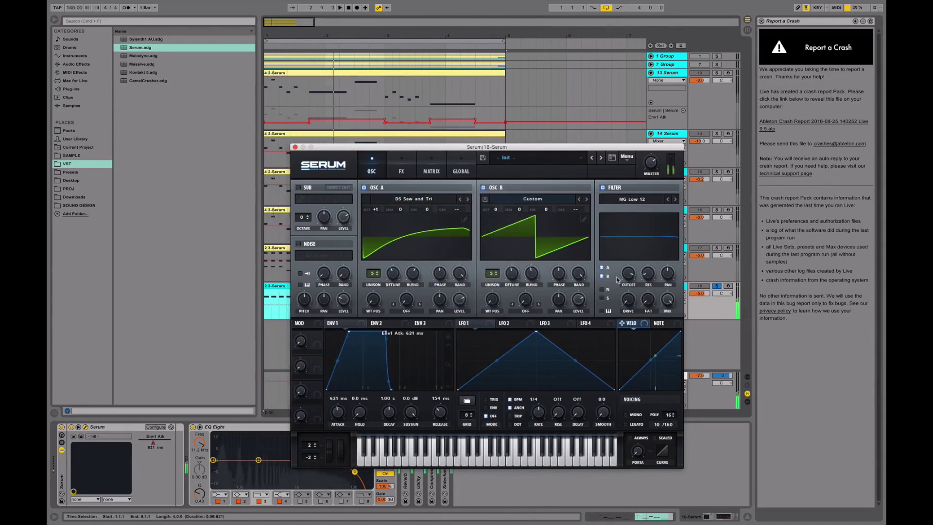
pyautogui.moveTo(628, 274); pyautogui.dragTo(625, 316)
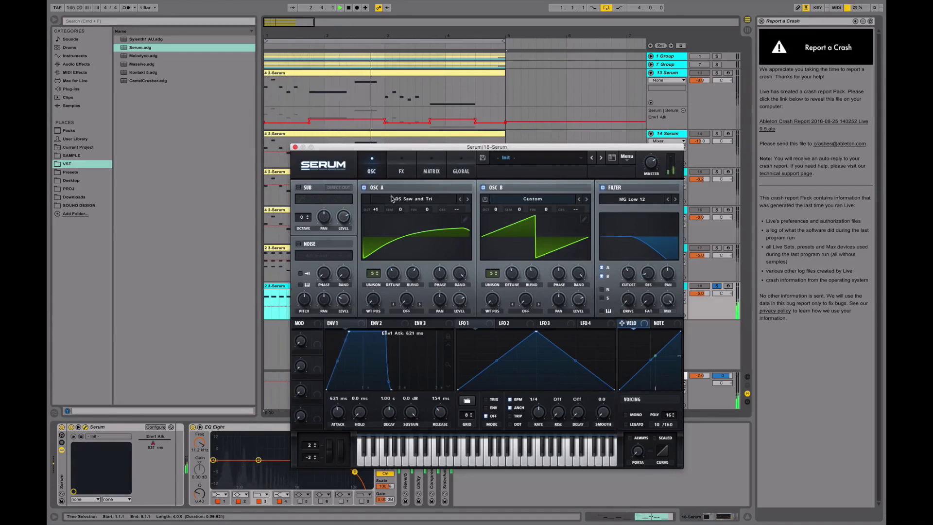
# - Remove the compressor and chorus from track 18's Serum effects, keeping only the Tube distortion
pyautogui.click(401, 168)
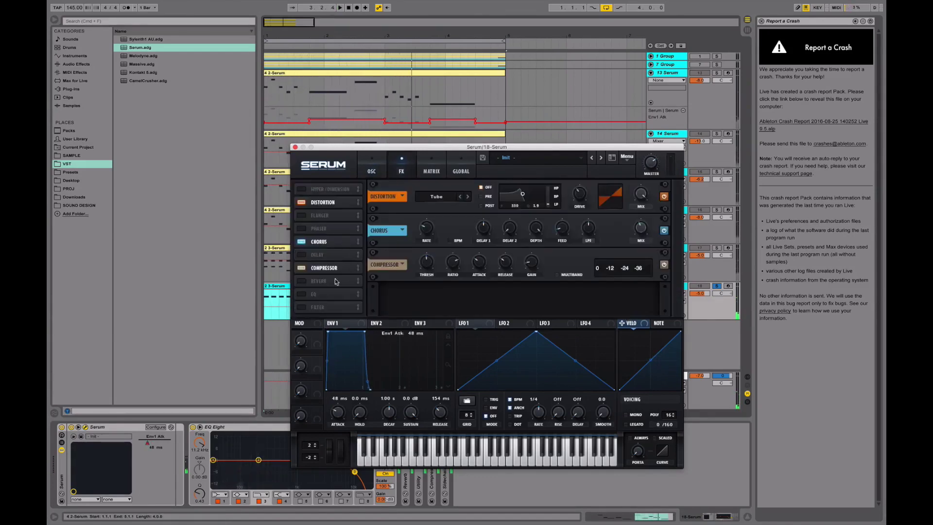
pyautogui.click(664, 265)
pyautogui.click(663, 231)
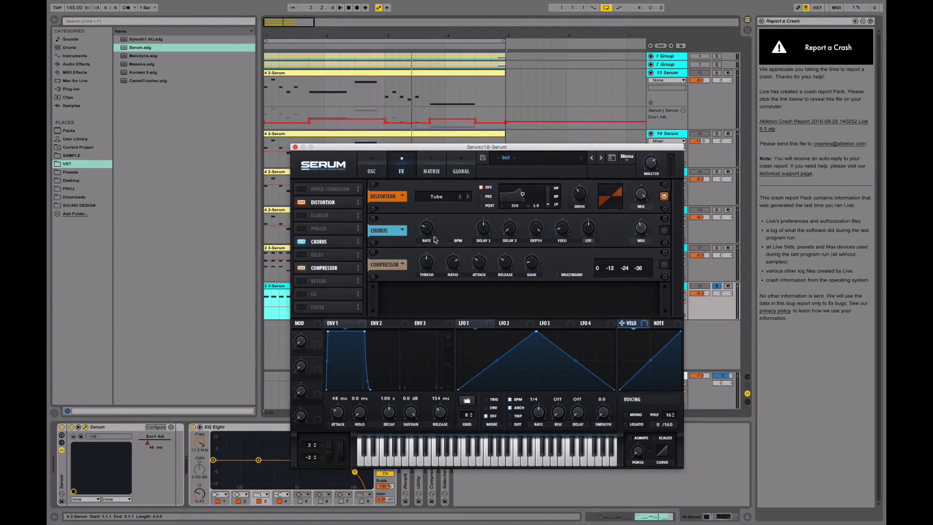
pyautogui.click(300, 241)
pyautogui.click(301, 268)
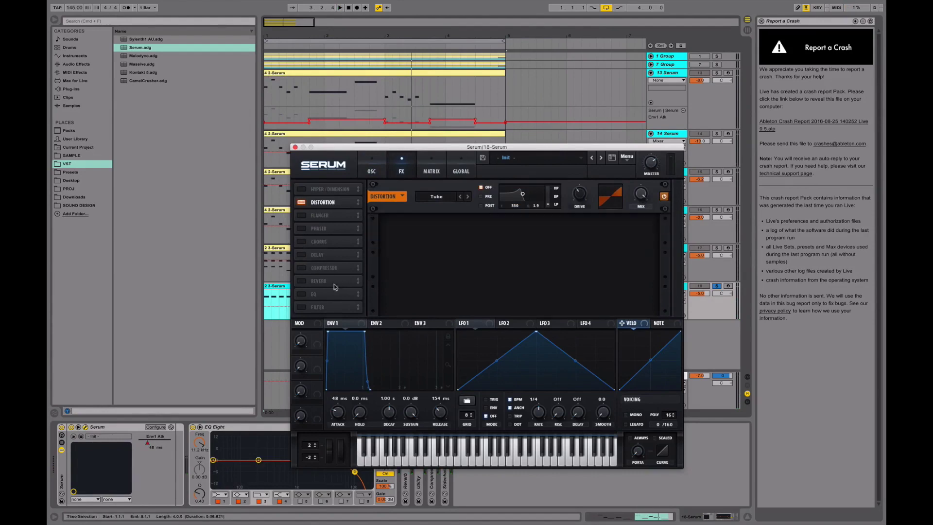
# - Add the MG Low 6 filter to Serum's effects and delete track 18's EQ Eight while listening to the bass
pyautogui.click(301, 308)
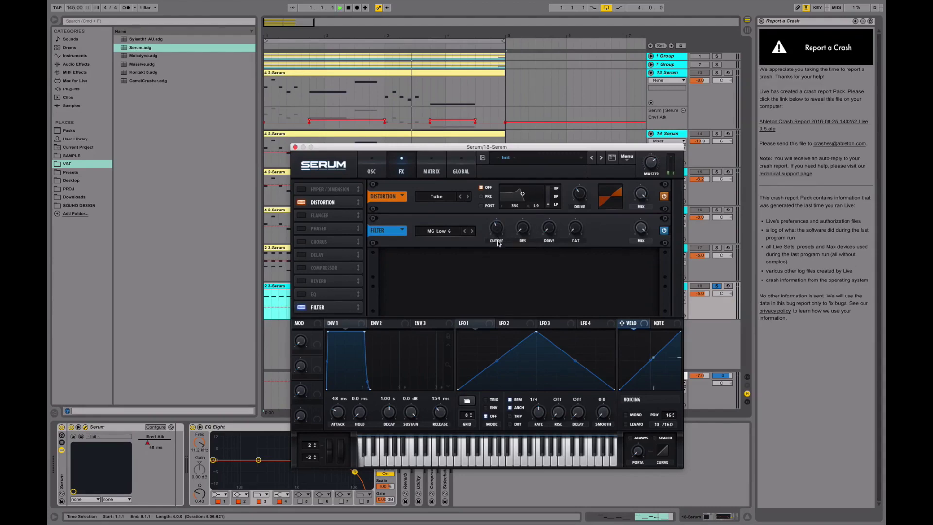
pyautogui.press('space')
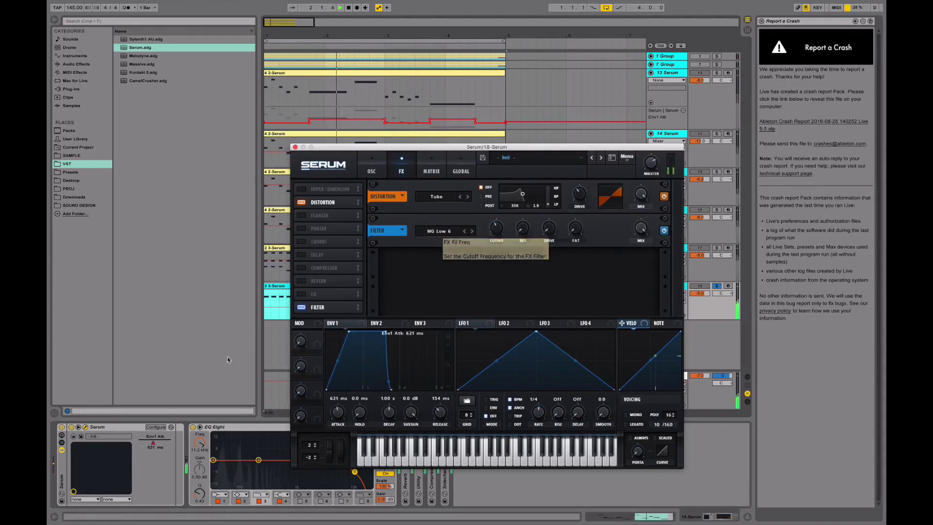
pyautogui.click(192, 427)
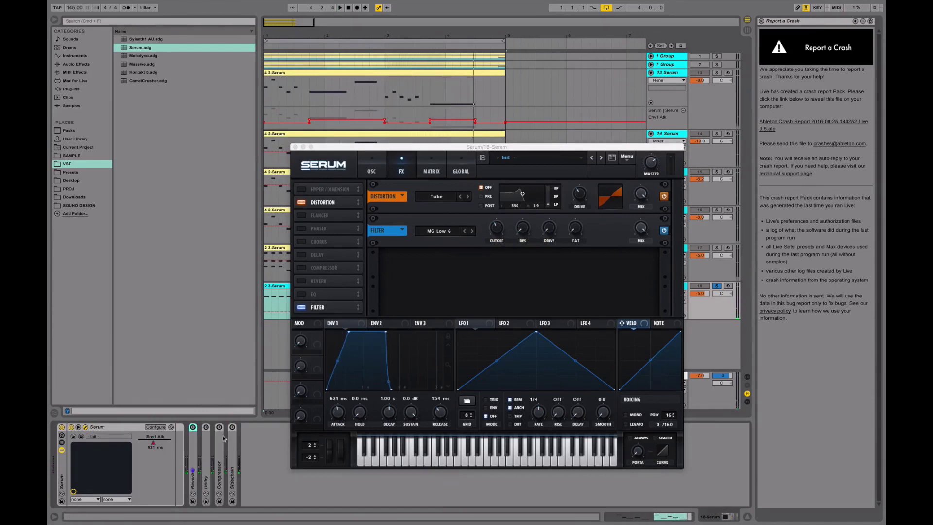
pyautogui.press('space')
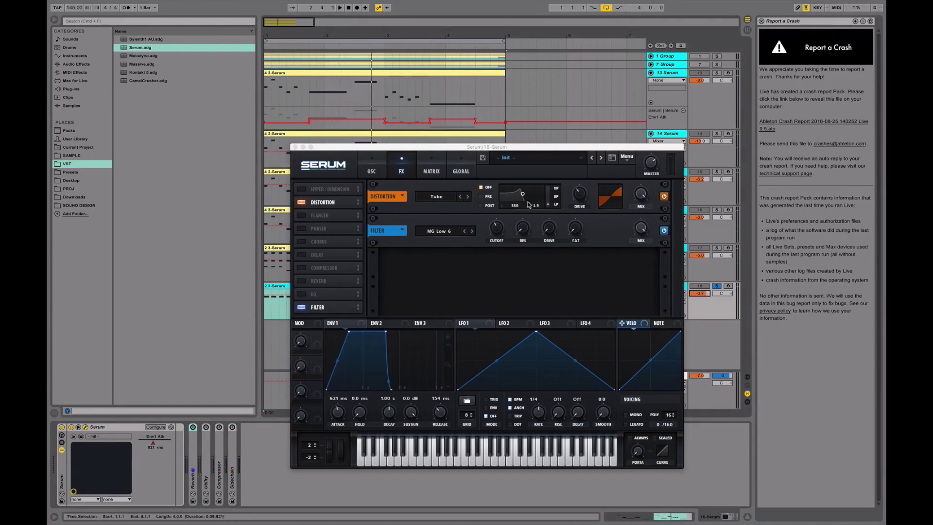
# - Raise the Tube distortion's drive while listening to the bass, and close Serum's window
pyautogui.press('space')
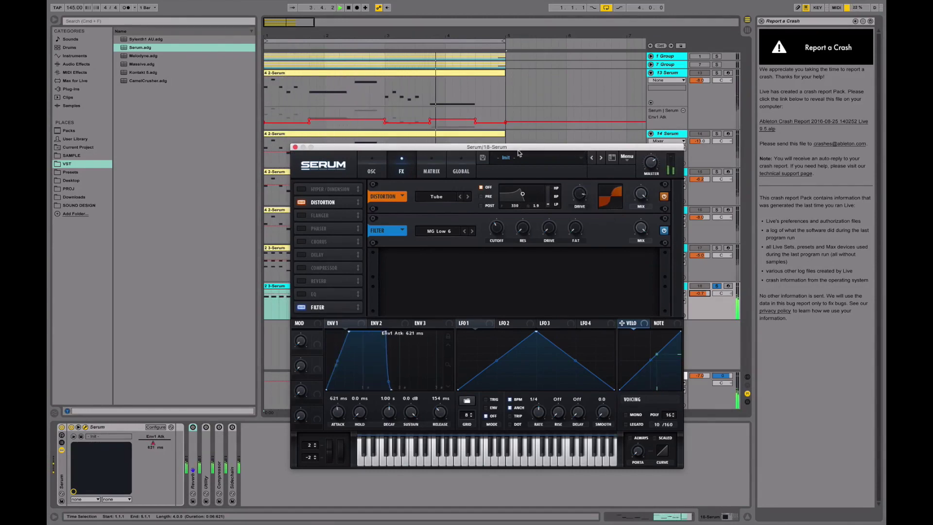
pyautogui.press('space')
pyautogui.click(295, 147)
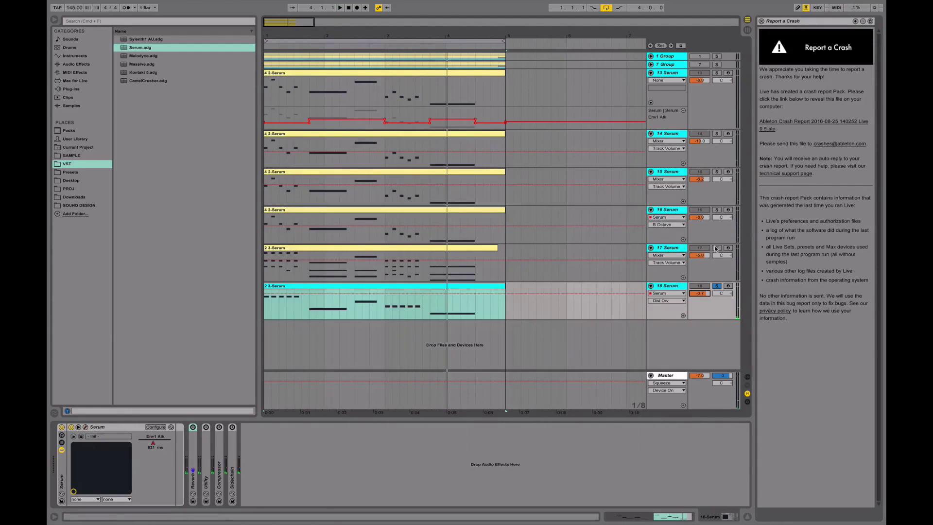
# - Group tracks 13 through 18 into one group track
pyautogui.click(673, 73)
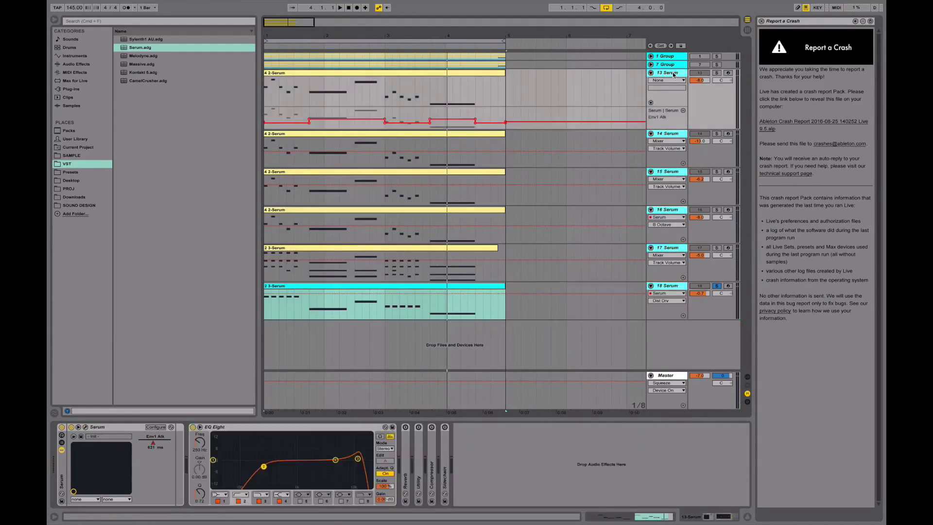
pyautogui.press('super+g')
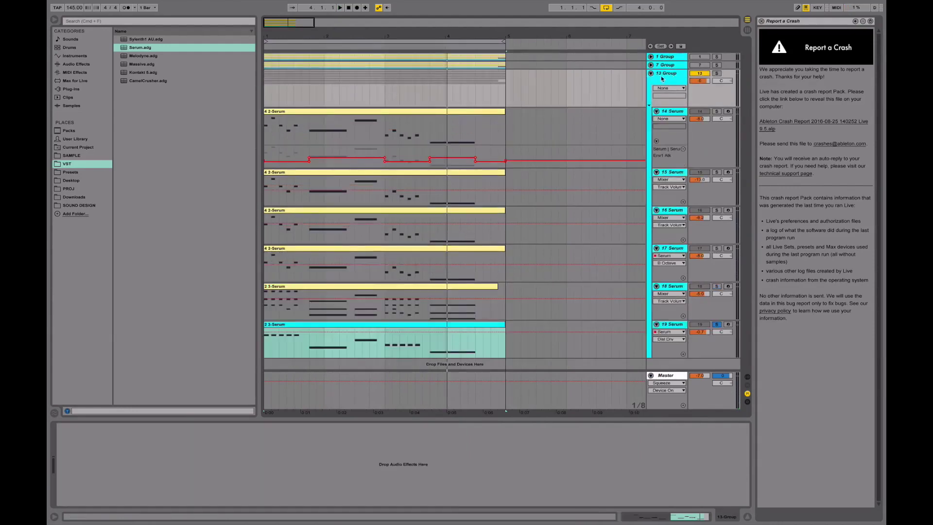
# - Recolour the new 13 Group grey and collapse it
pyautogui.rightClick(661, 80)
pyautogui.click(664, 73)
pyautogui.rightClick(667, 72)
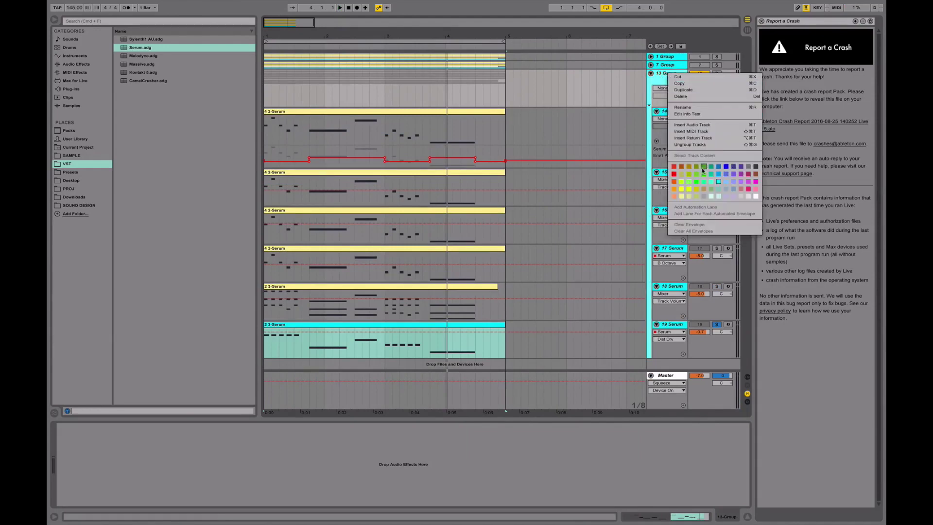
pyautogui.click(748, 167)
pyautogui.press('super+z')
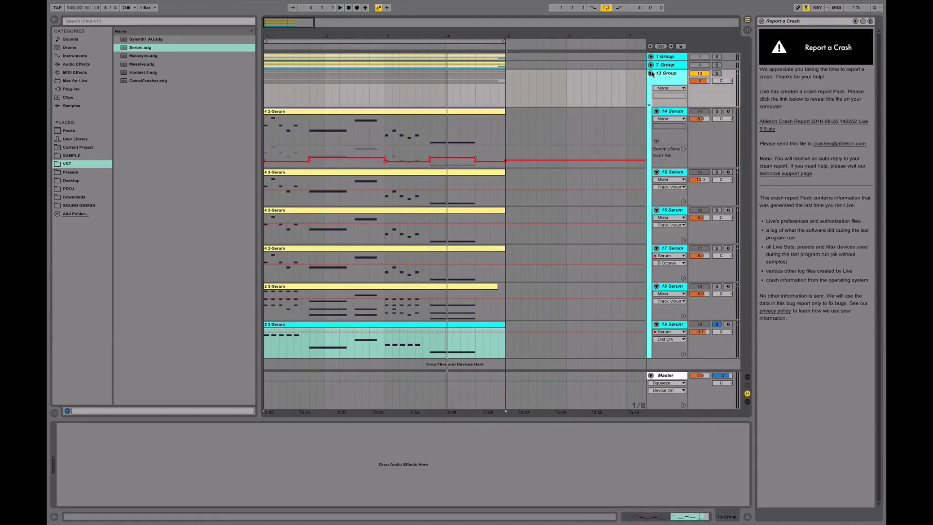
pyautogui.click(650, 72)
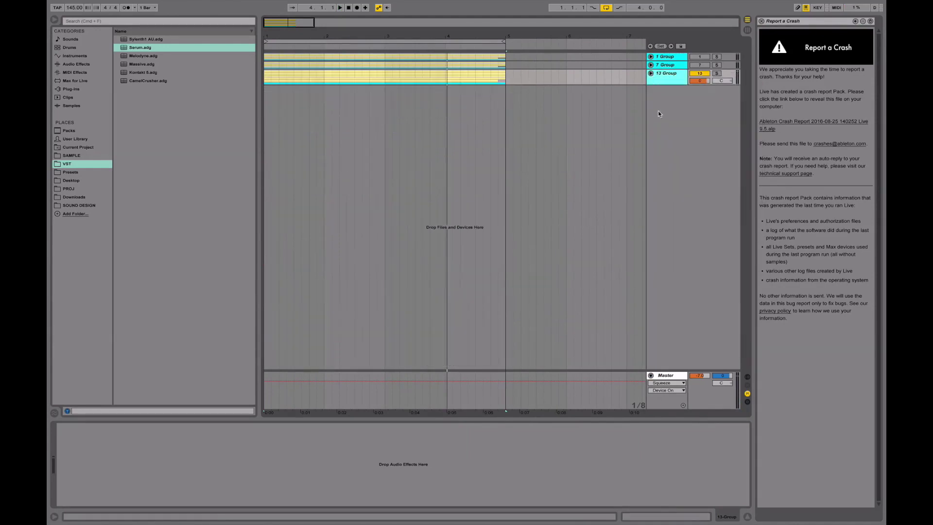
# - Solo 13 Group and play back the four-bar loop to hear all its layers together
pyautogui.click(719, 74)
pyautogui.click(453, 41)
pyautogui.press('space')
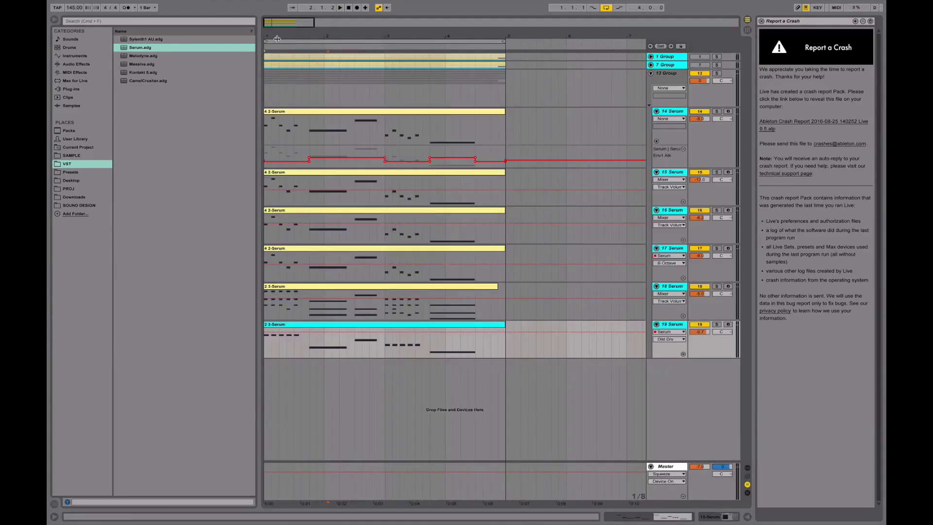
# - Add an EQ Eight to 13 Group, dip its mids and boost the highs at 5.59 kHz
pyautogui.moveTo(273, 35); pyautogui.dragTo(522, 42)
pyautogui.click(664, 77)
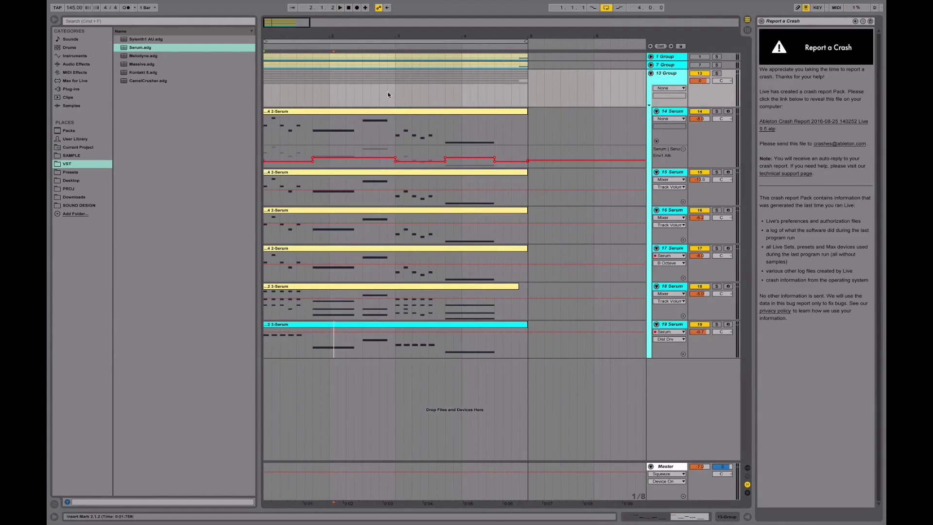
pyautogui.click(377, 78)
pyautogui.press('super+f')
pyautogui.write('eq')
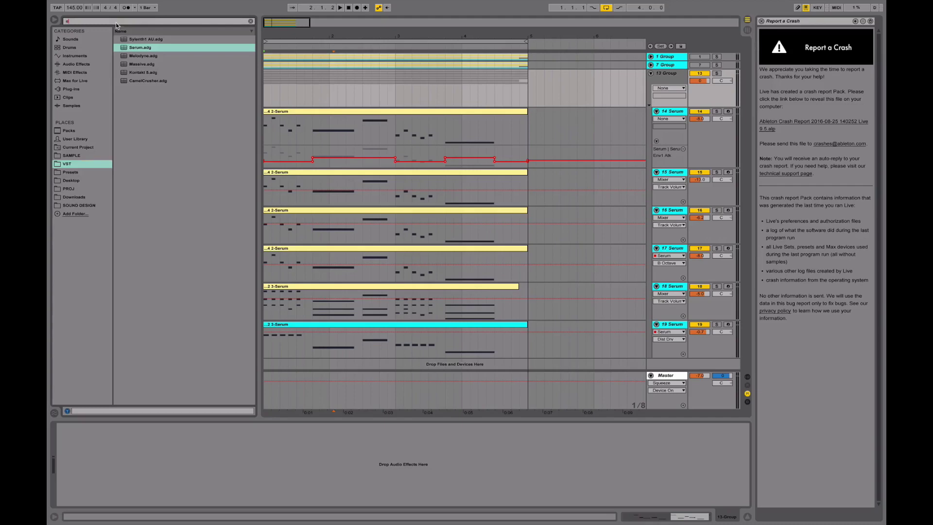
pyautogui.click(83, 65)
pyautogui.moveTo(132, 59); pyautogui.dragTo(207, 456)
# - Solo 13 Group and play it back to hear the EQ
pyautogui.click(717, 73)
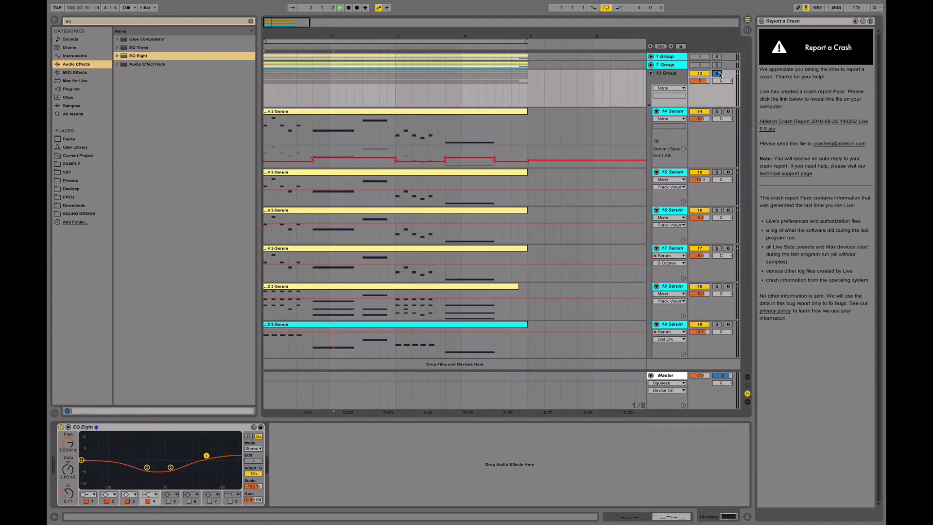
pyautogui.press('space')
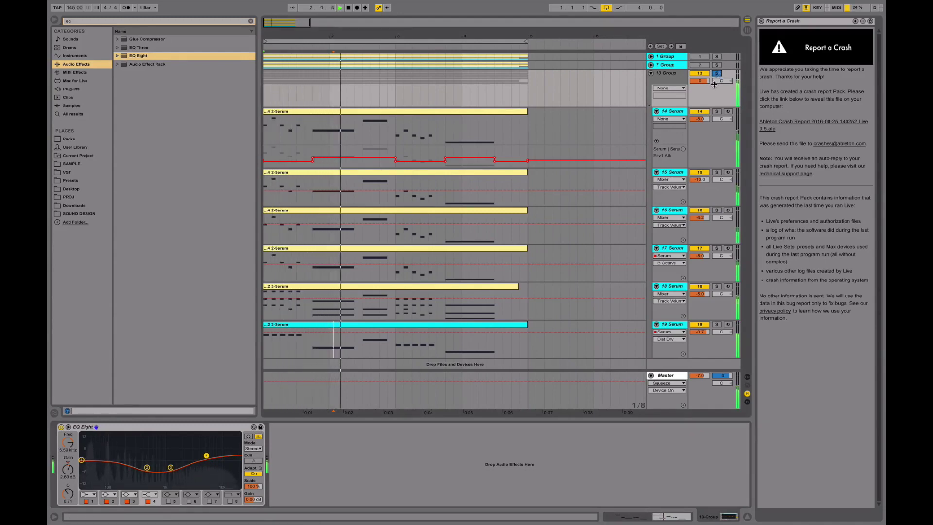
pyautogui.press('space')
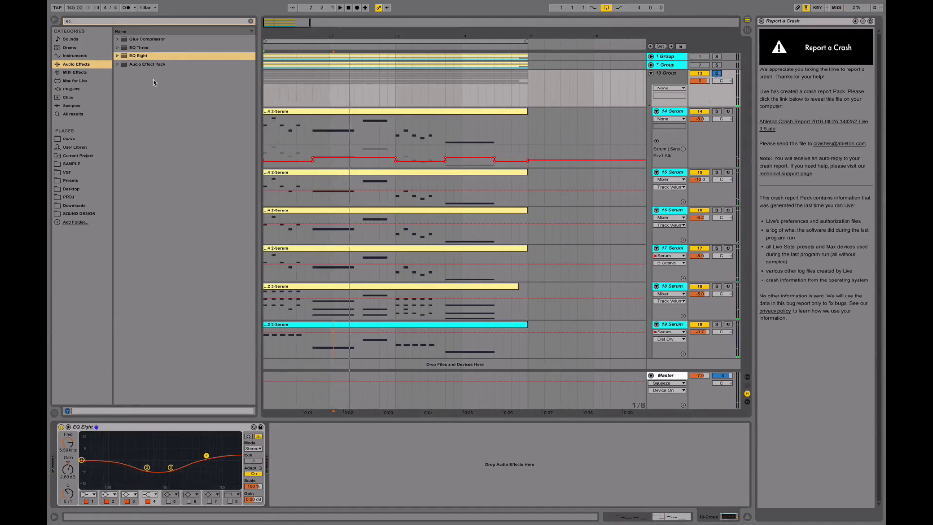
# - Add a second EQ Eight to 13 Group, and duplicate the collapsed group
pyautogui.moveTo(139, 56); pyautogui.dragTo(379, 431)
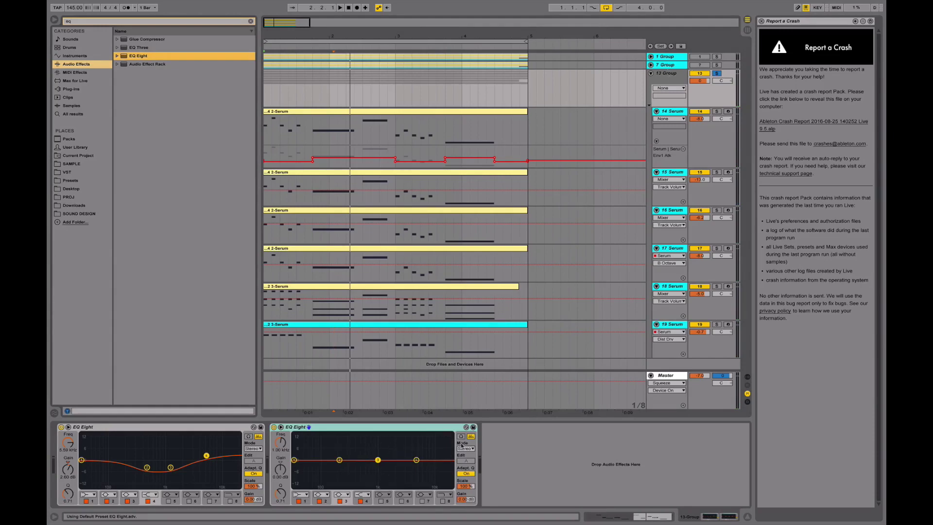
pyautogui.click(651, 74)
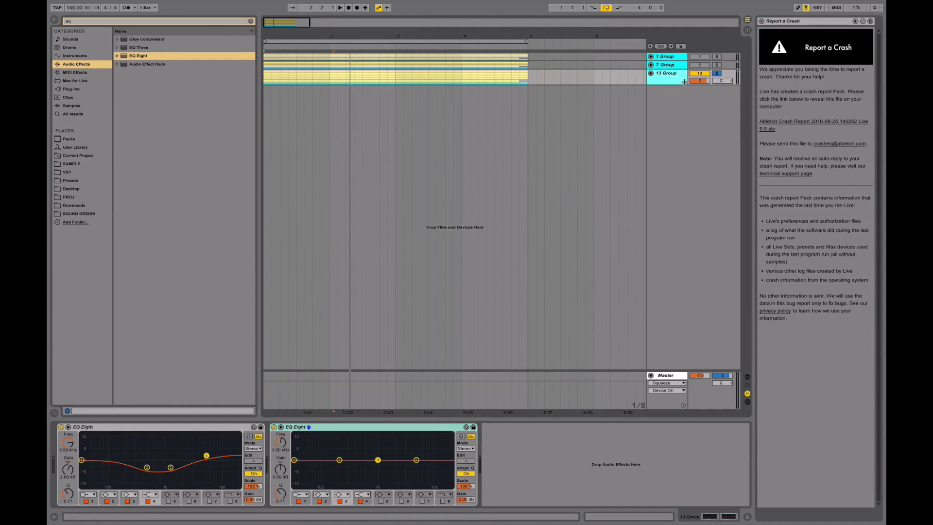
pyautogui.press('super+d')
# - Switch 13 Group's second EQ Eight to M/S mode and remove the mid signal with a band 1 low cut at 22.0 kHz
pyautogui.click(676, 82)
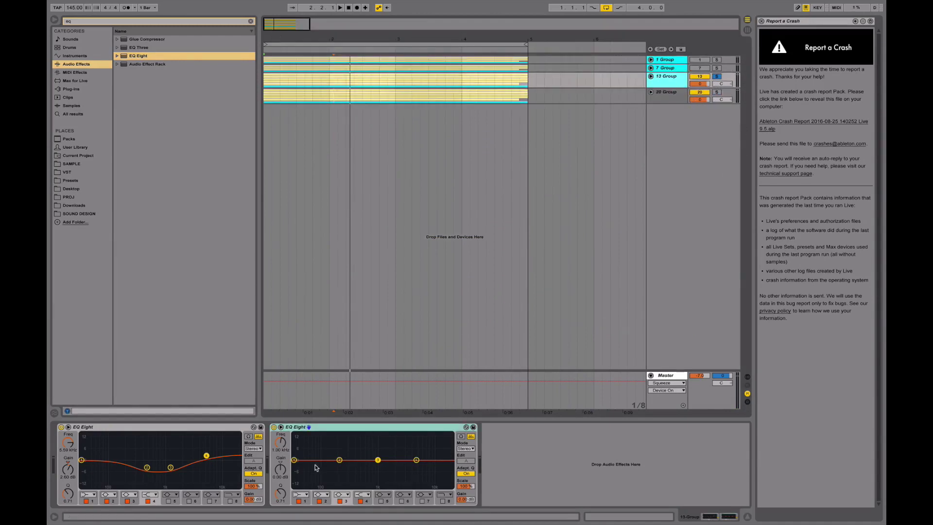
pyautogui.click(465, 448)
pyautogui.click(466, 467)
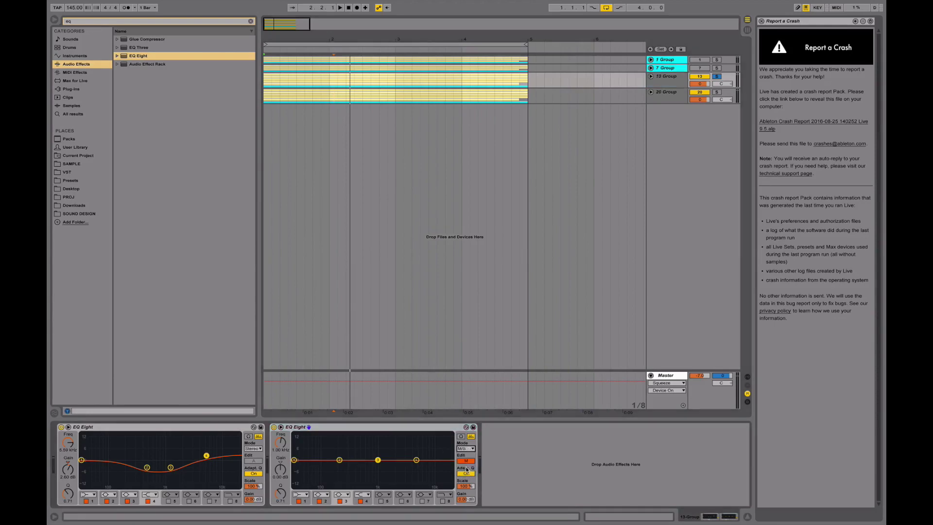
pyautogui.click(301, 494)
pyautogui.click(300, 485)
pyautogui.moveTo(280, 443); pyautogui.dragTo(280, 359)
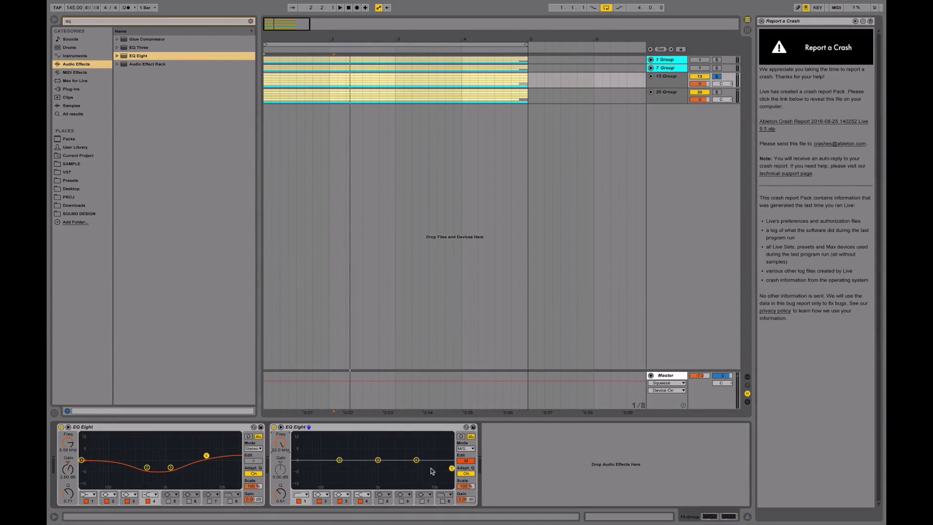
pyautogui.click(460, 462)
# - Switch 20 Group's second EQ Eight to M/S mode and remove the side signal with a band 3 low cut at 22.0 kHz
pyautogui.click(694, 100)
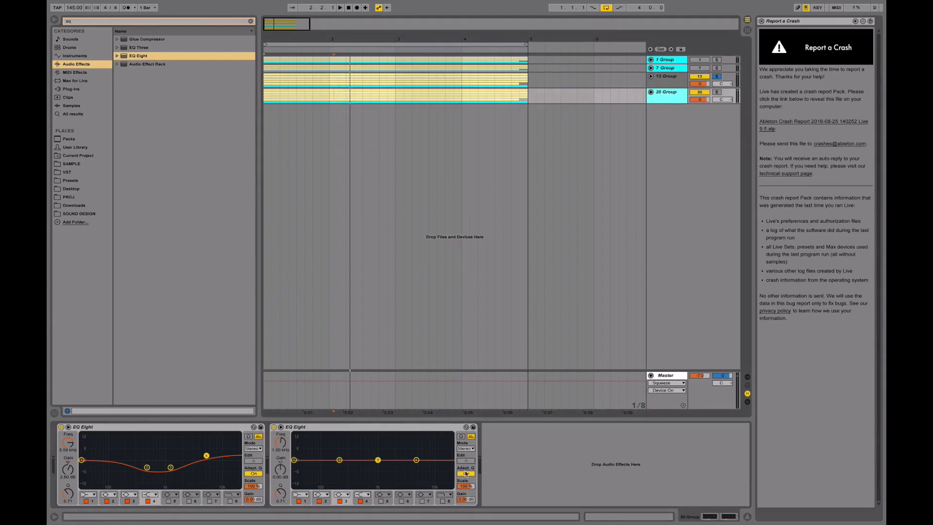
pyautogui.click(465, 449)
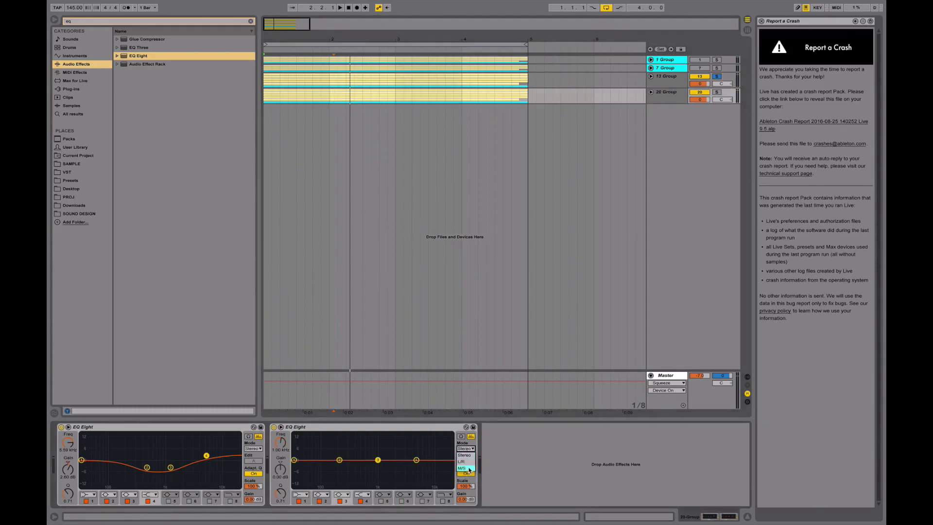
pyautogui.click(469, 470)
pyautogui.click(465, 461)
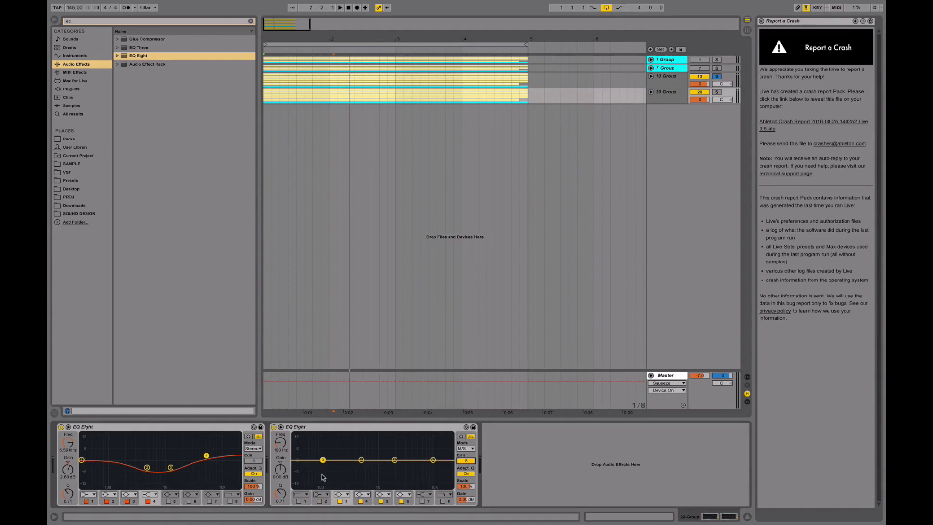
pyautogui.click(338, 495)
pyautogui.click(338, 449)
pyautogui.moveTo(284, 444); pyautogui.dragTo(284, 384)
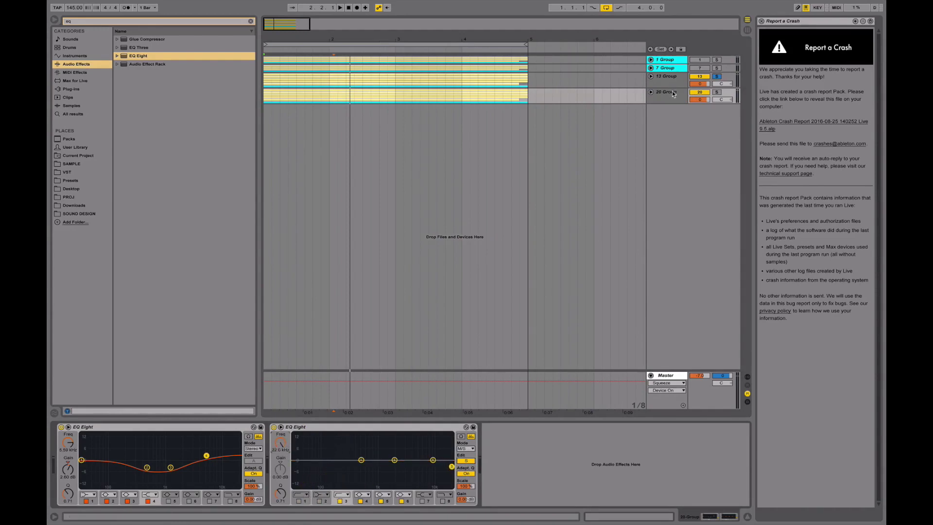
# - Solo 20 Group alongside 13 Group and compare the M/S EQ Eight settings of both groups
pyautogui.click(672, 95)
pyautogui.click(672, 78)
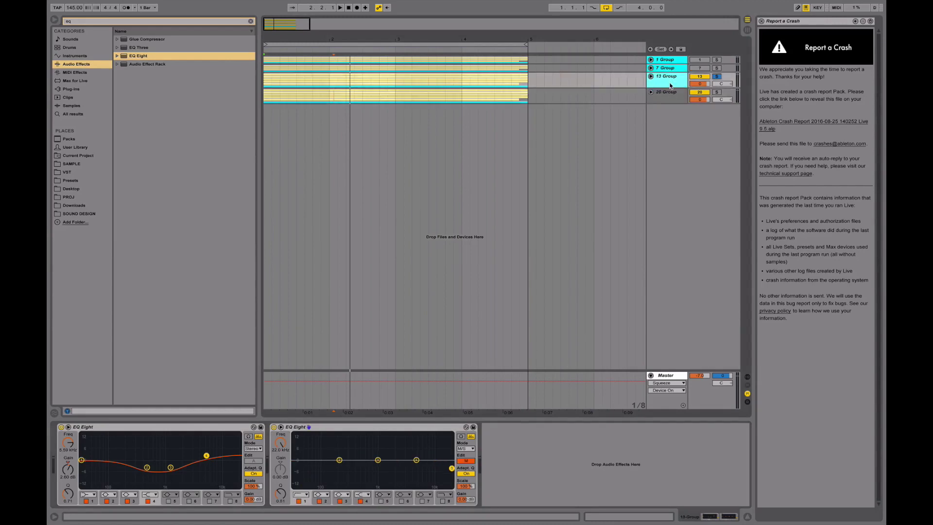
pyautogui.click(686, 99)
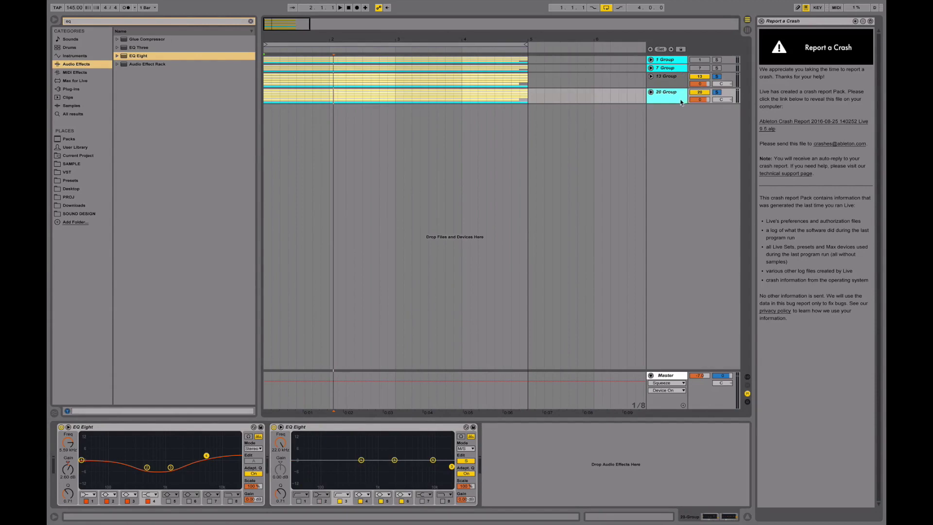
pyautogui.click(675, 81)
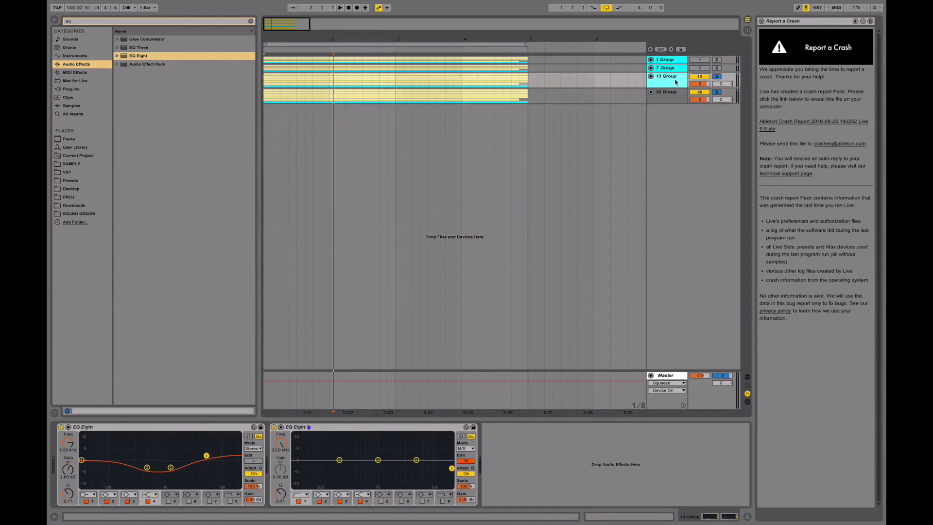
pyautogui.click(678, 97)
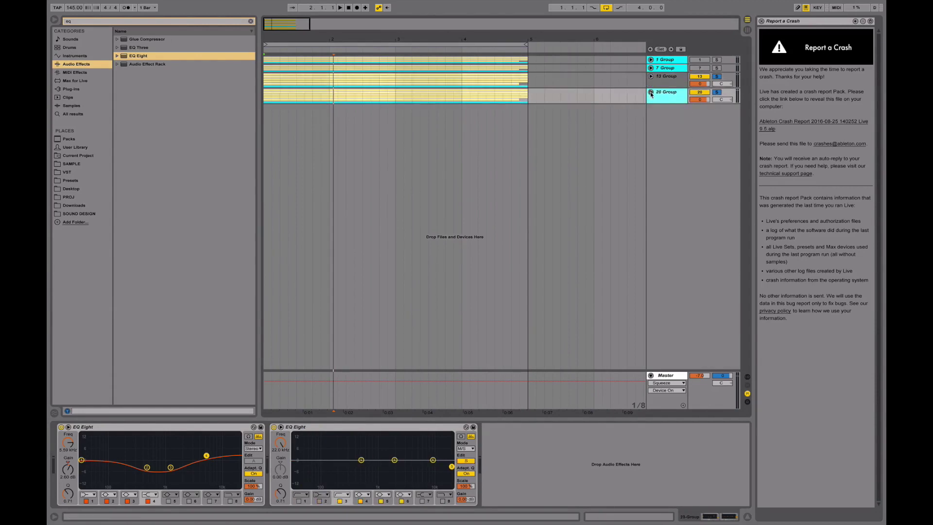
# - Raise the unison detune of oscillators A and B in 21 Serum inside 20 Group, and close Serum's window
pyautogui.click(651, 93)
pyautogui.click(665, 130)
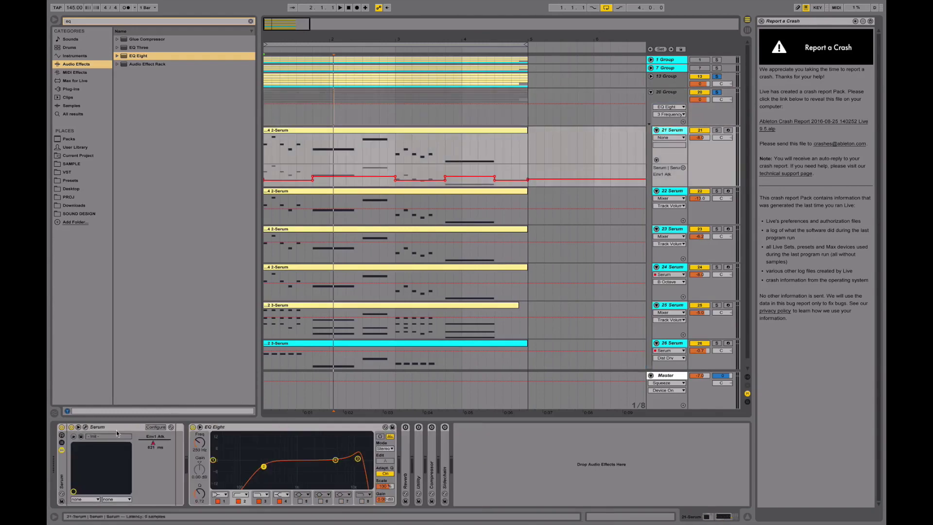
pyautogui.click(85, 426)
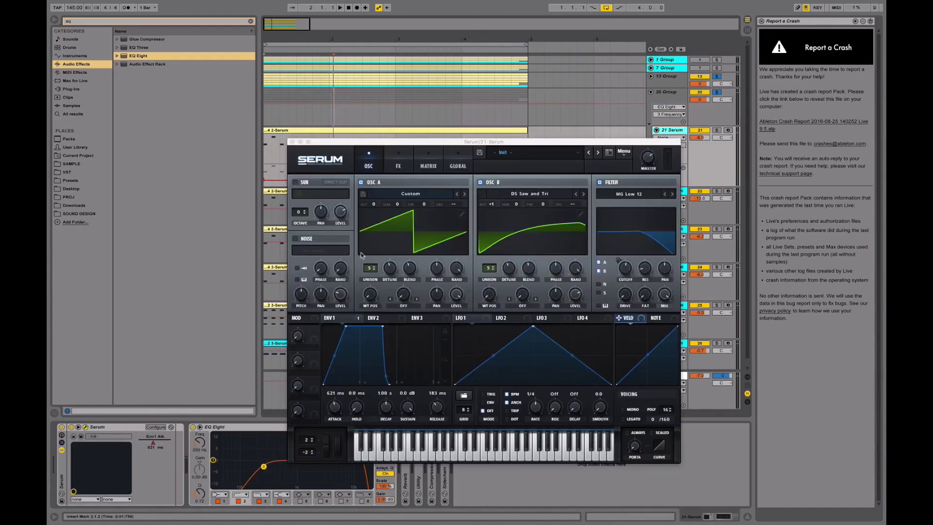
pyautogui.moveTo(389, 268); pyautogui.dragTo(391, 250)
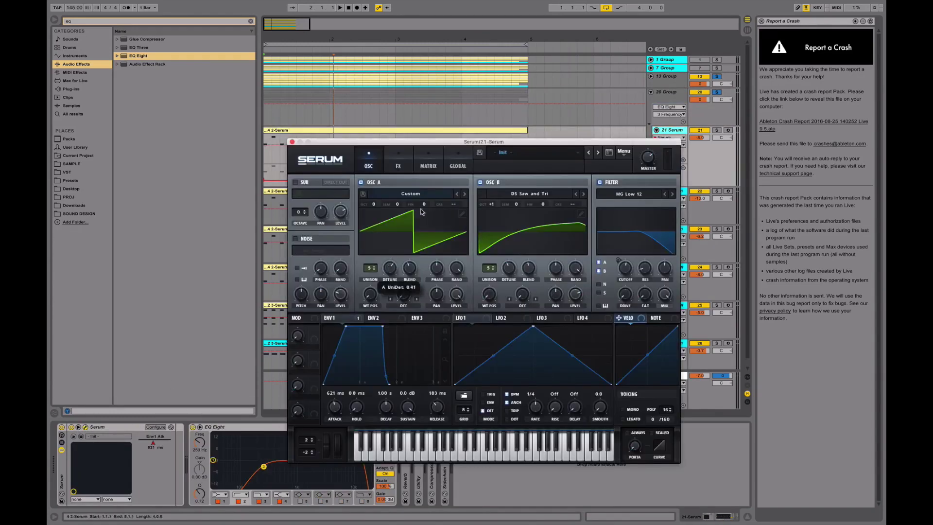
pyautogui.click(292, 142)
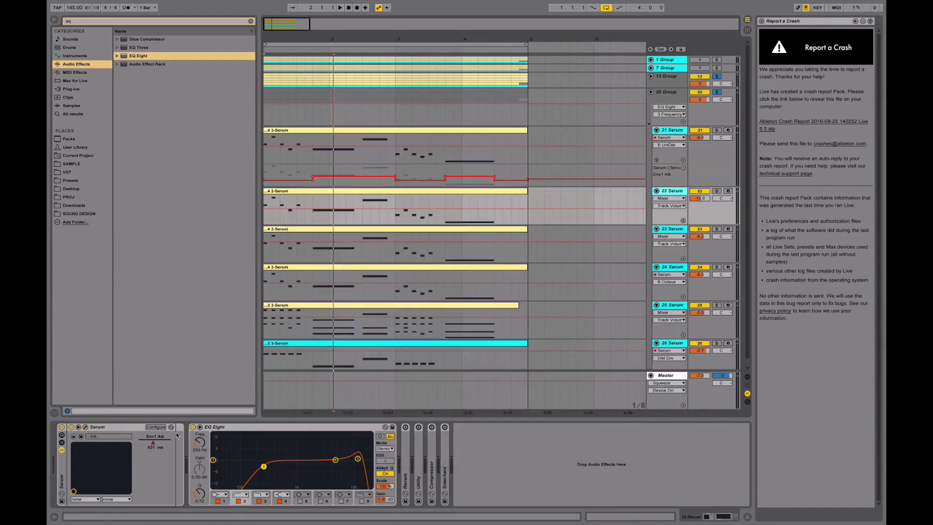
# - Raise oscillator A's unison detune in 22 Serum and check the oscillators of 23 Serum
pyautogui.click(85, 427)
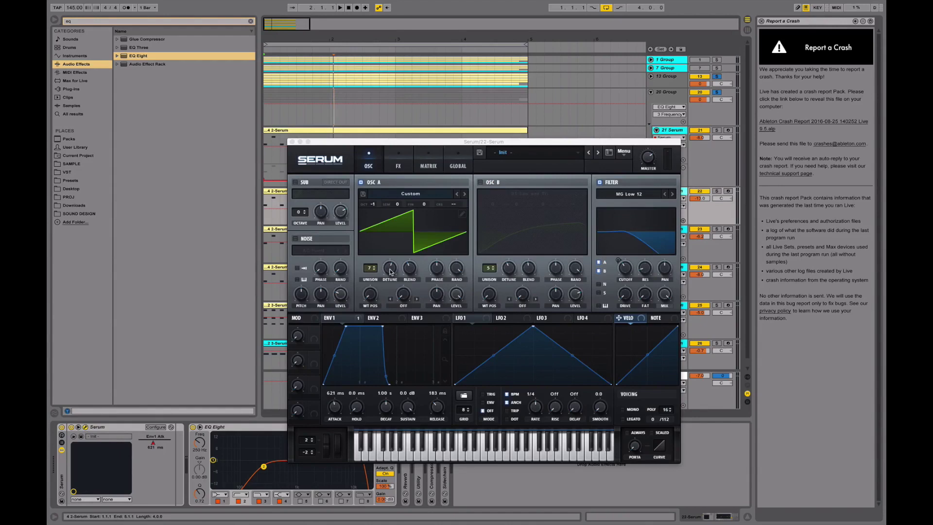
pyautogui.click(292, 142)
pyautogui.click(673, 229)
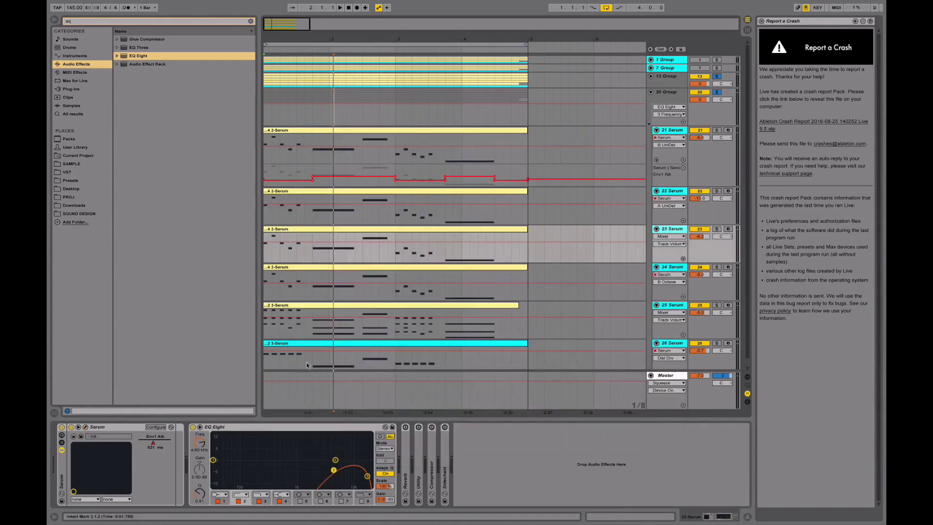
pyautogui.click(86, 427)
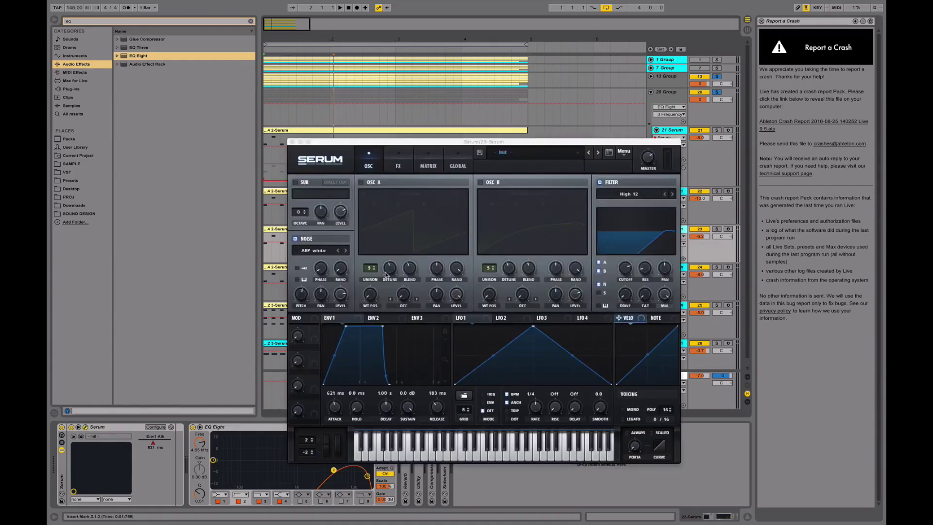
pyautogui.click(292, 141)
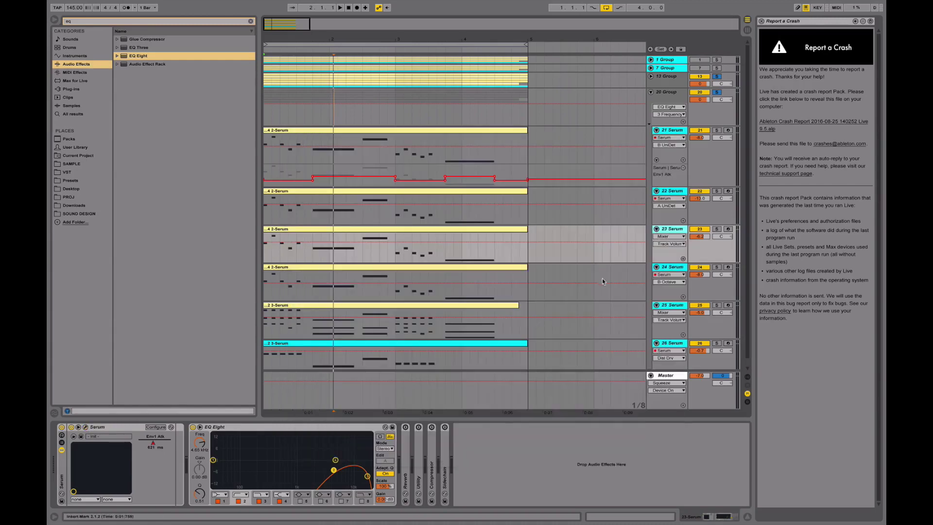
# - Set 24 Serum's unison detune to about 0.36 on oscillator A and 0.33 on oscillator B
pyautogui.scroll(-1, 667, 253)
pyautogui.click(669, 259)
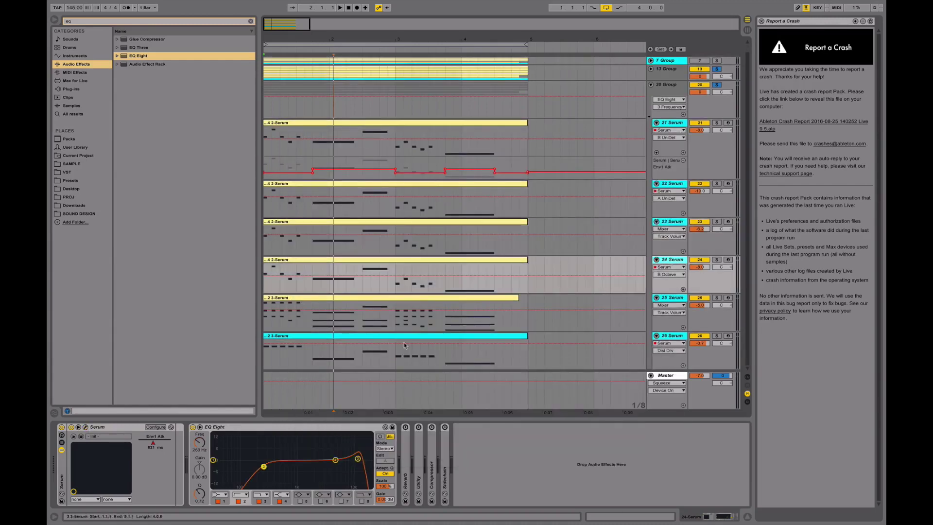
pyautogui.click(86, 427)
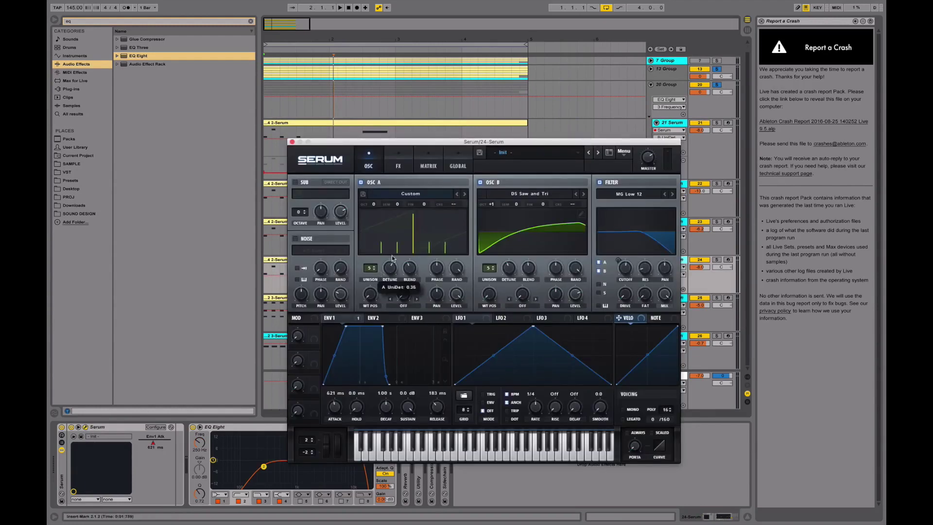
pyautogui.moveTo(513, 267)
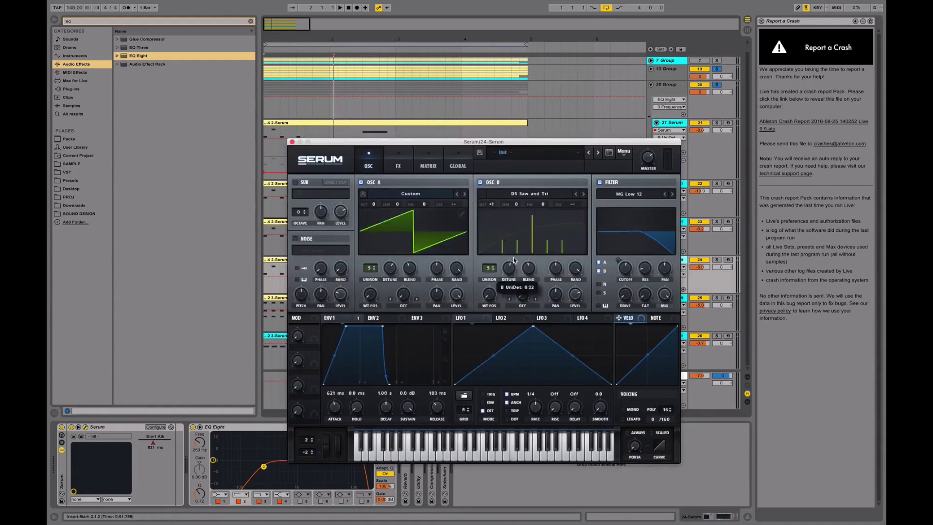
pyautogui.click(291, 142)
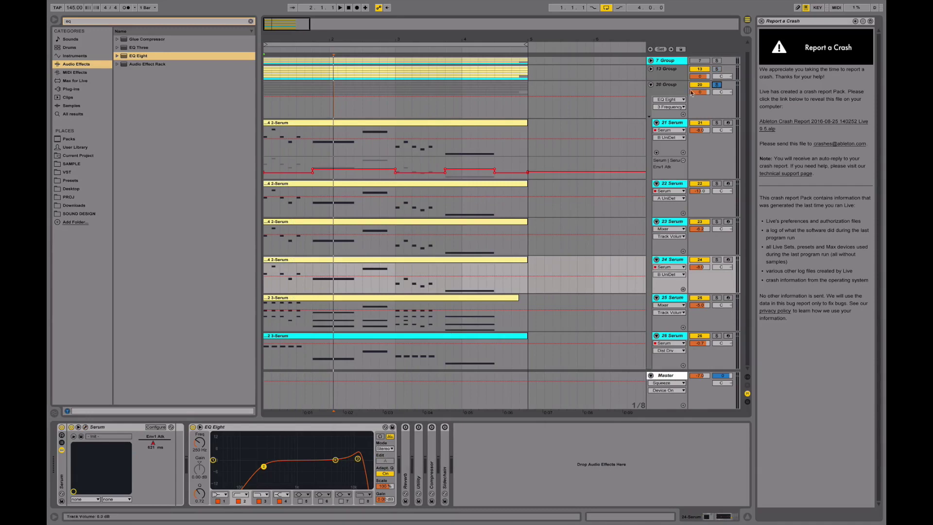
# - Collapse 20 Group and play it back soloed without 13 Group
pyautogui.click(651, 85)
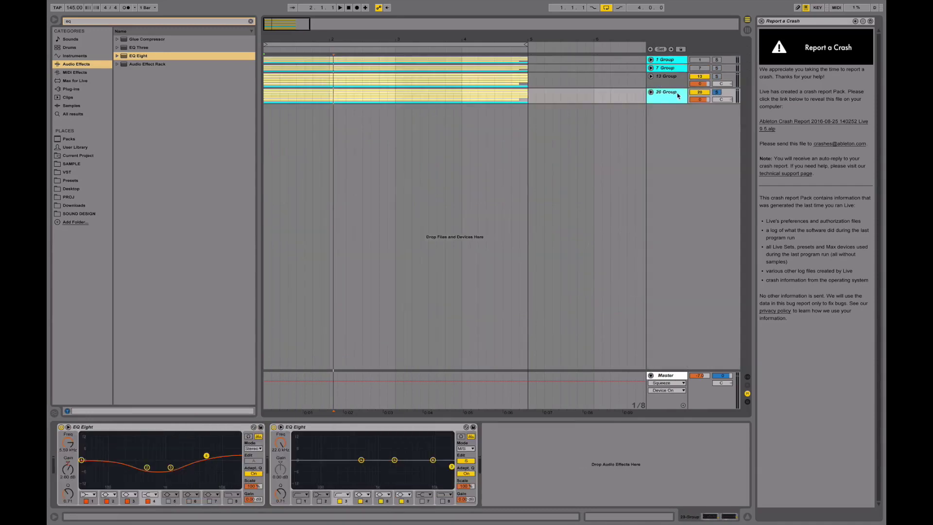
pyautogui.press('space')
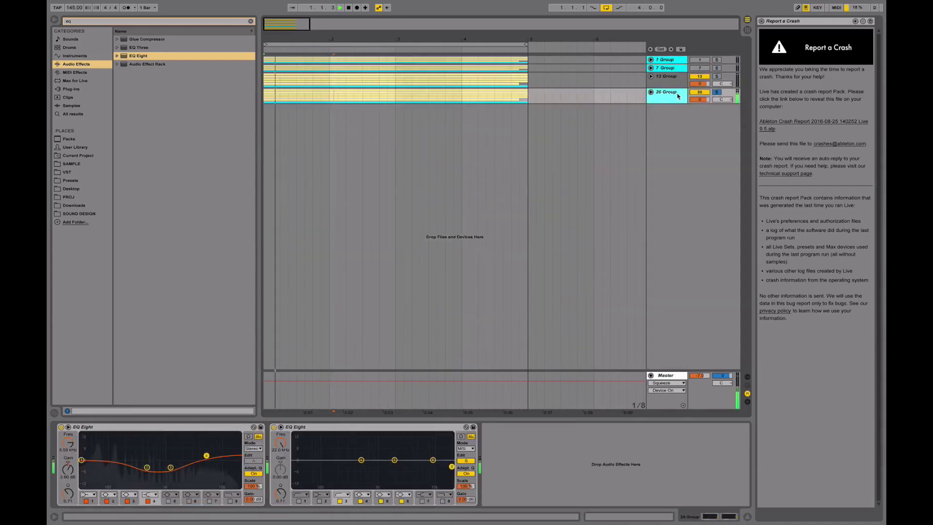
pyautogui.press('space')
# - Raise oscillator A's unison detune in 25 Serum, collapse 20 Group and play it back
pyautogui.click(651, 91)
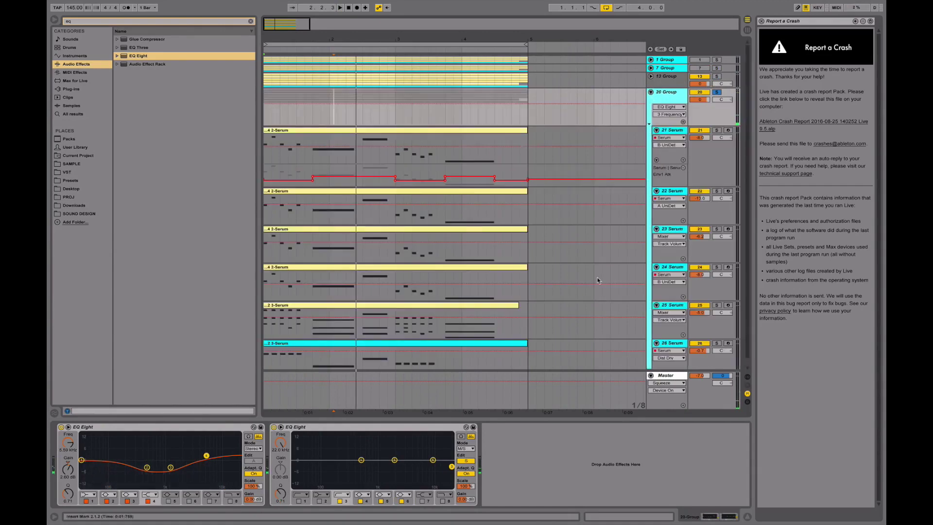
pyautogui.click(674, 305)
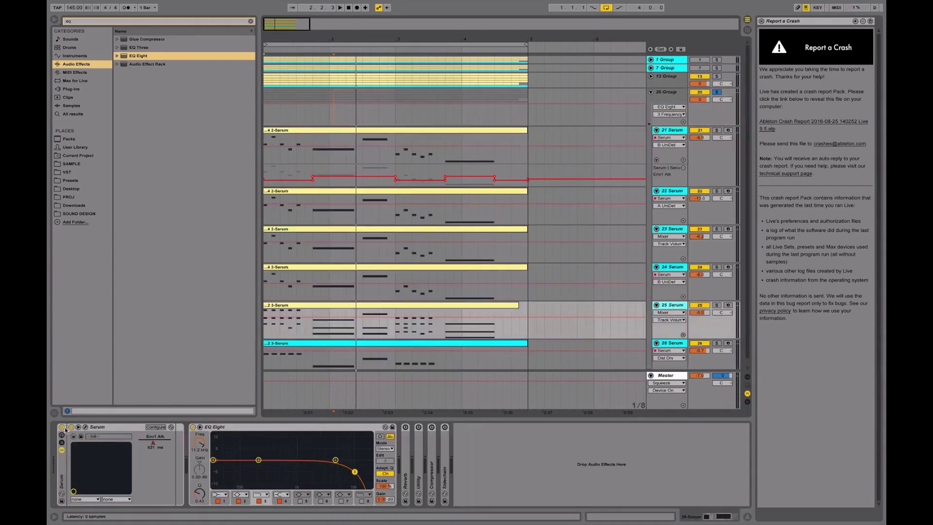
pyautogui.click(86, 427)
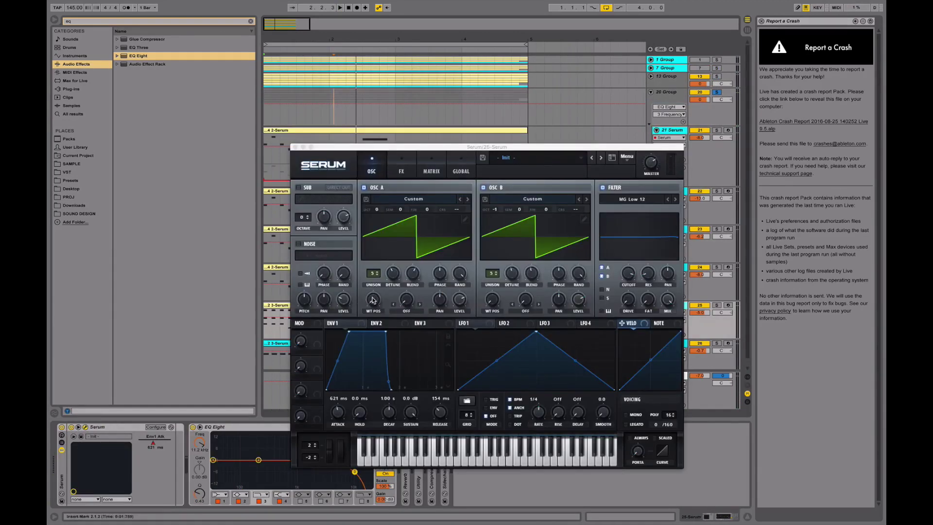
pyautogui.moveTo(395, 275); pyautogui.dragTo(395, 268)
pyautogui.press('space')
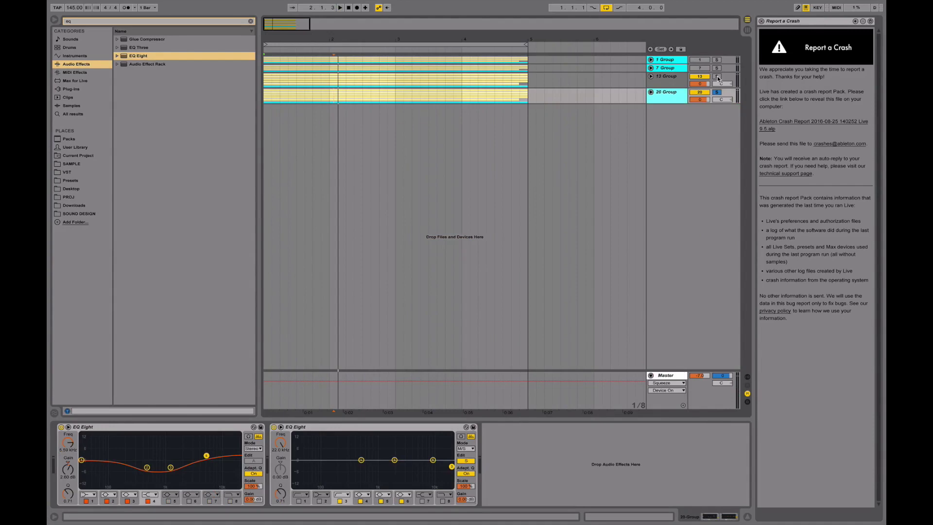
# - Solo 13 Group together with 20 Group and lower 13 Group's volume while playing both back
pyautogui.click(717, 76)
pyautogui.press('space')
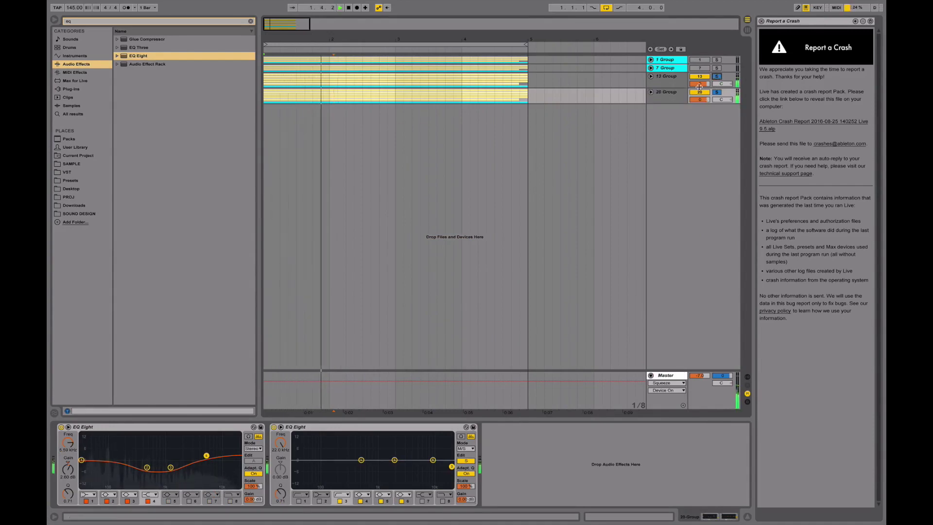
pyautogui.moveTo(699, 84); pyautogui.dragTo(699, 101)
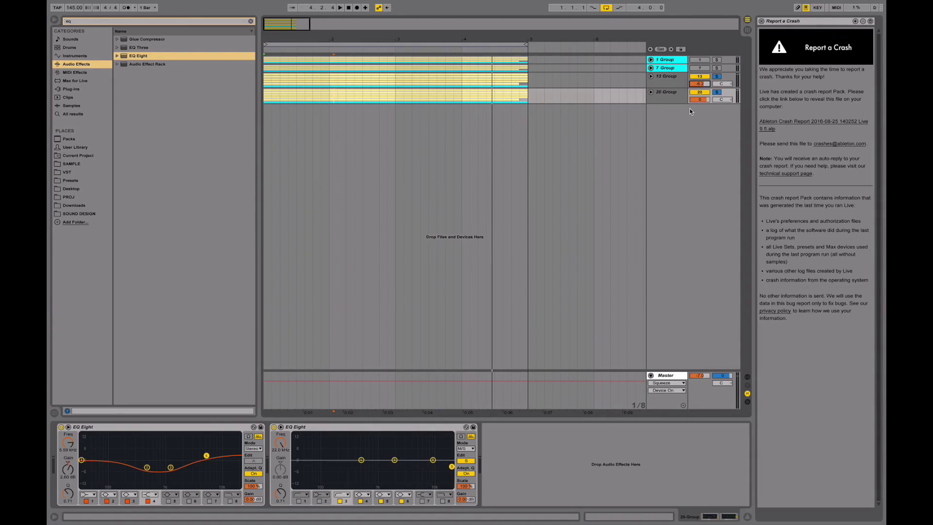
pyautogui.press('space')
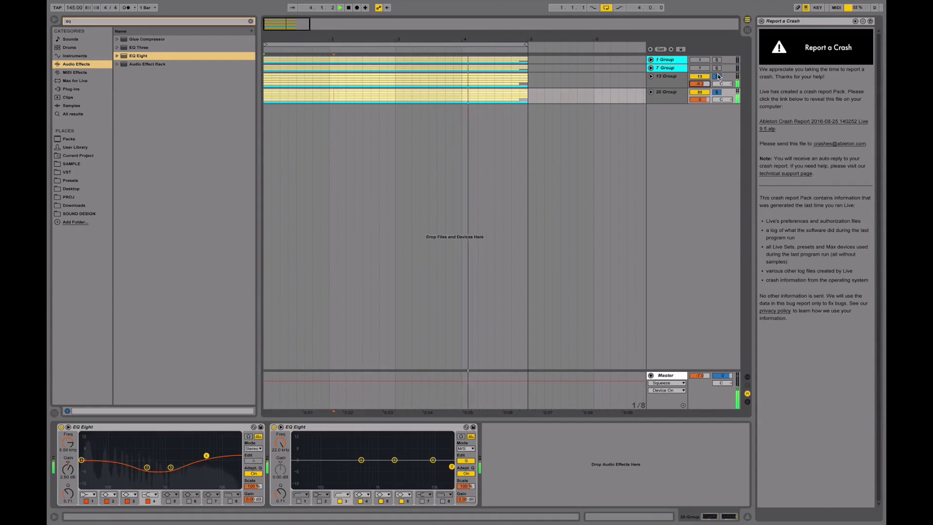
pyautogui.press('space')
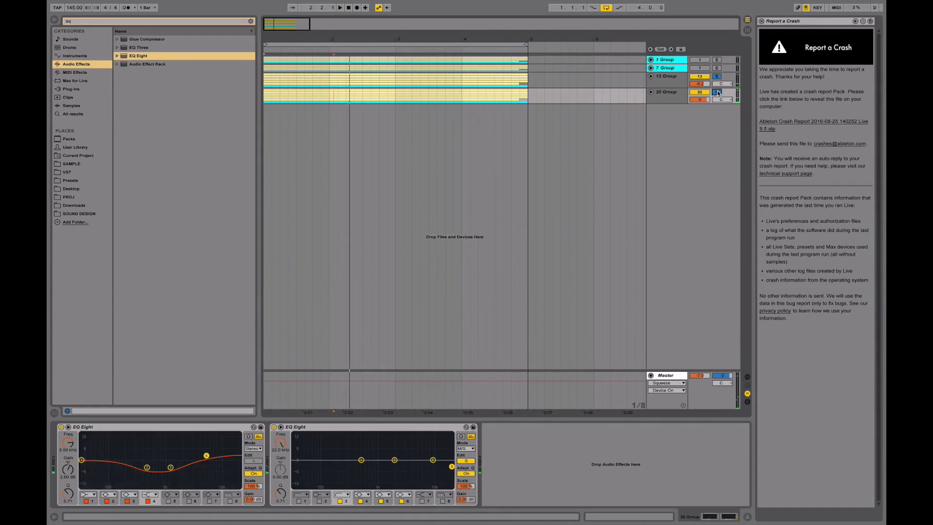